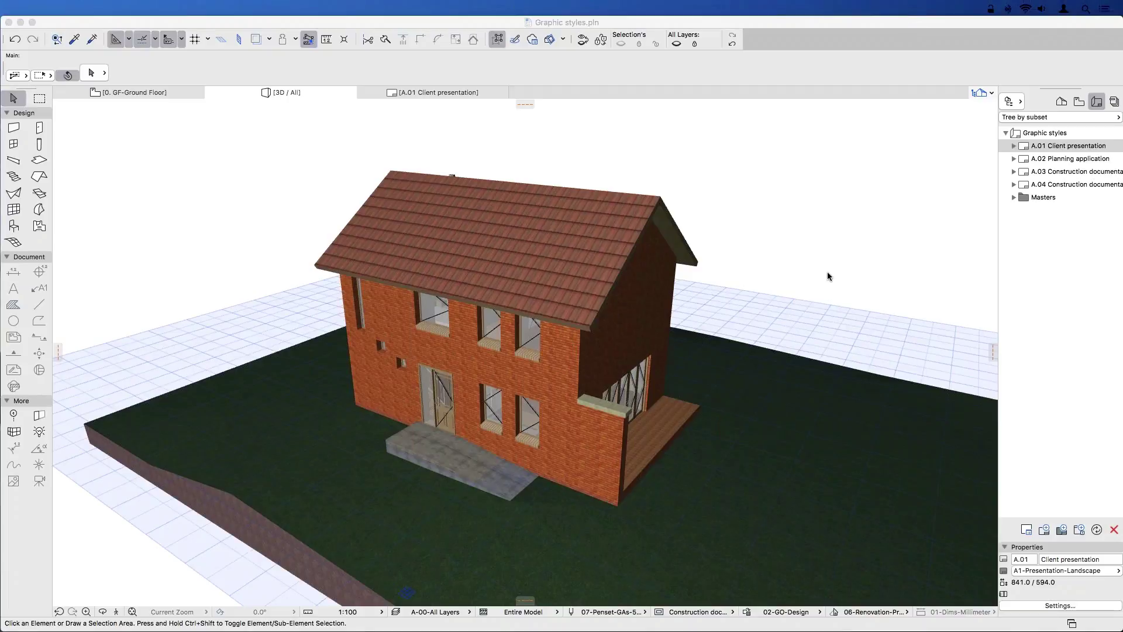
- Review the sheets in the layout book and the stories, sections, elevations and 3D views in the project map
left_click(867, 26)
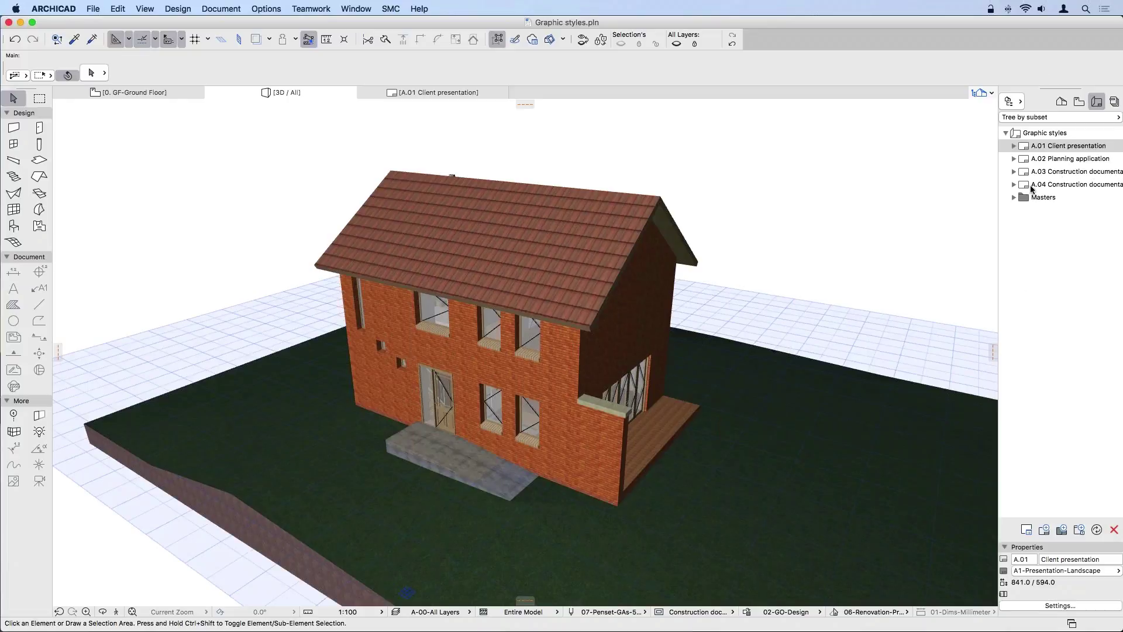
left_click(1062, 102)
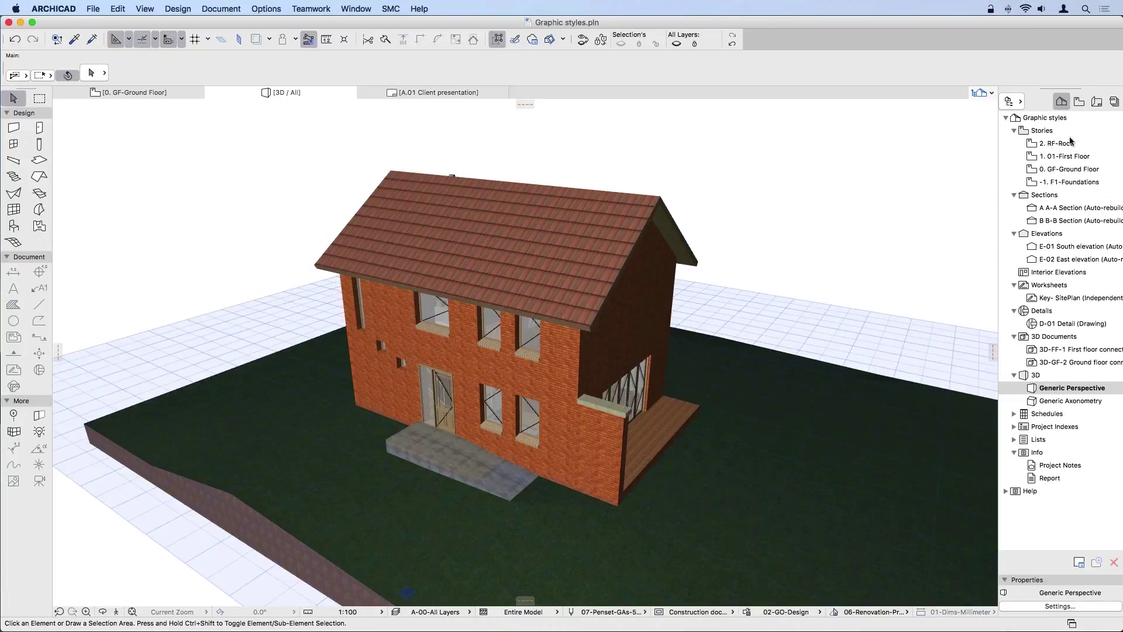
left_click(1097, 102)
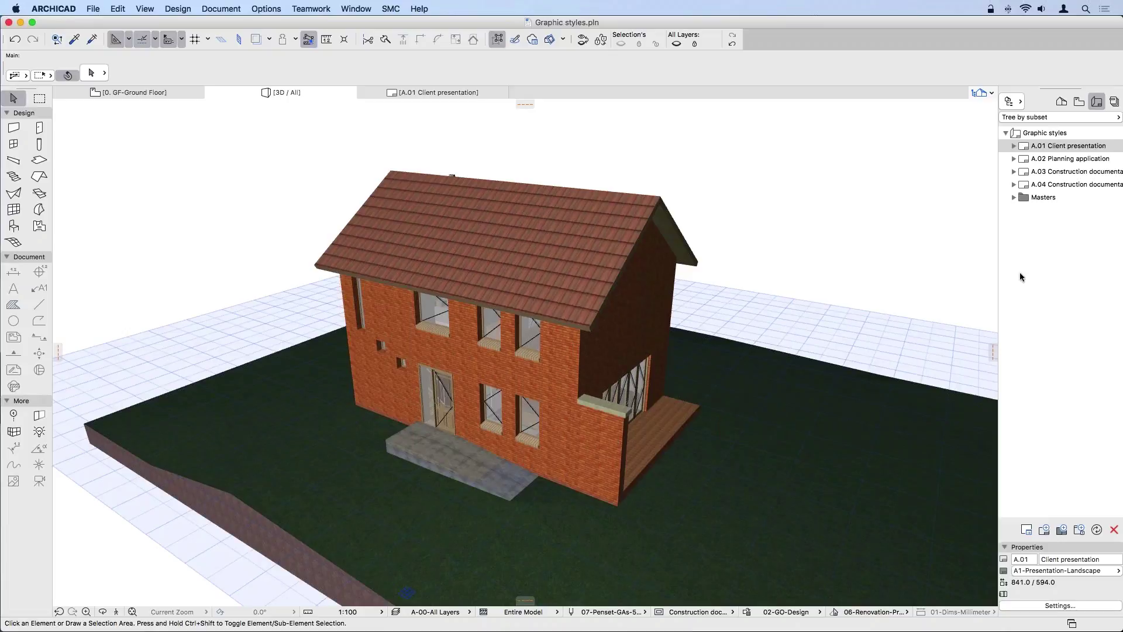
left_click(1061, 102)
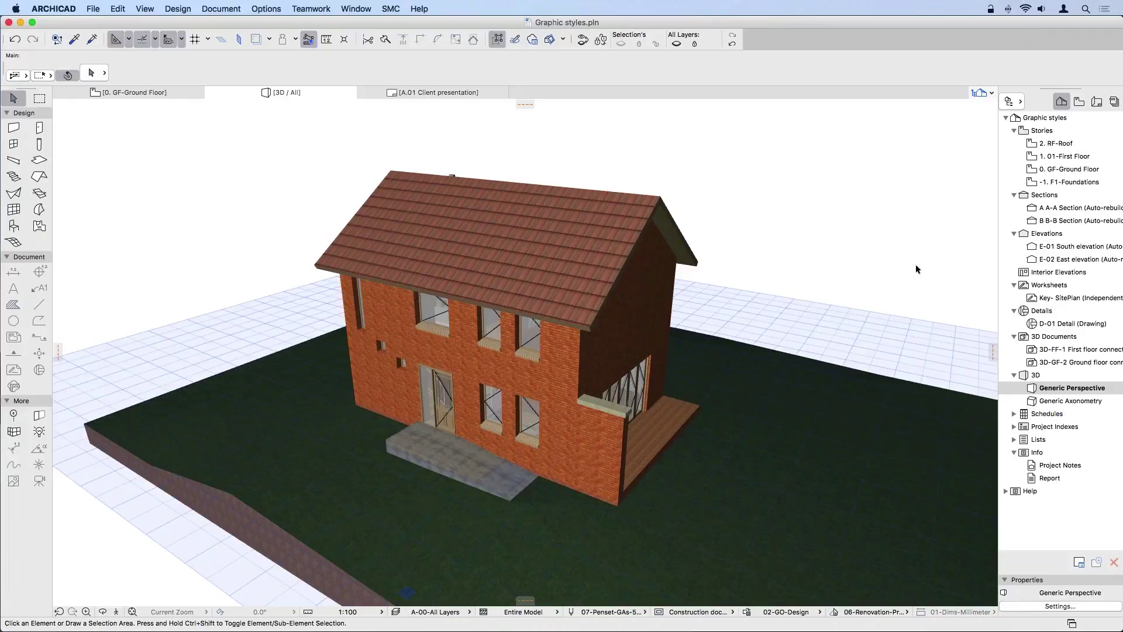
- Open the A.01 Client presentation layout and examine its South elevation drawing up close
left_click(459, 93)
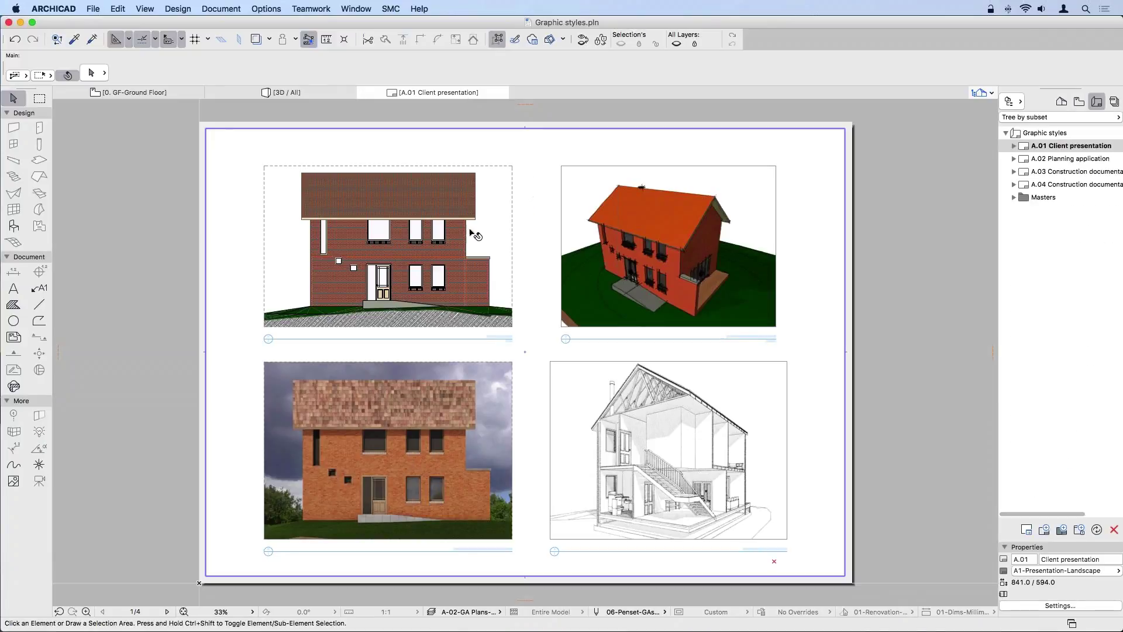
scroll(475, 234, "up", 2)
scroll(475, 234, "up", 3)
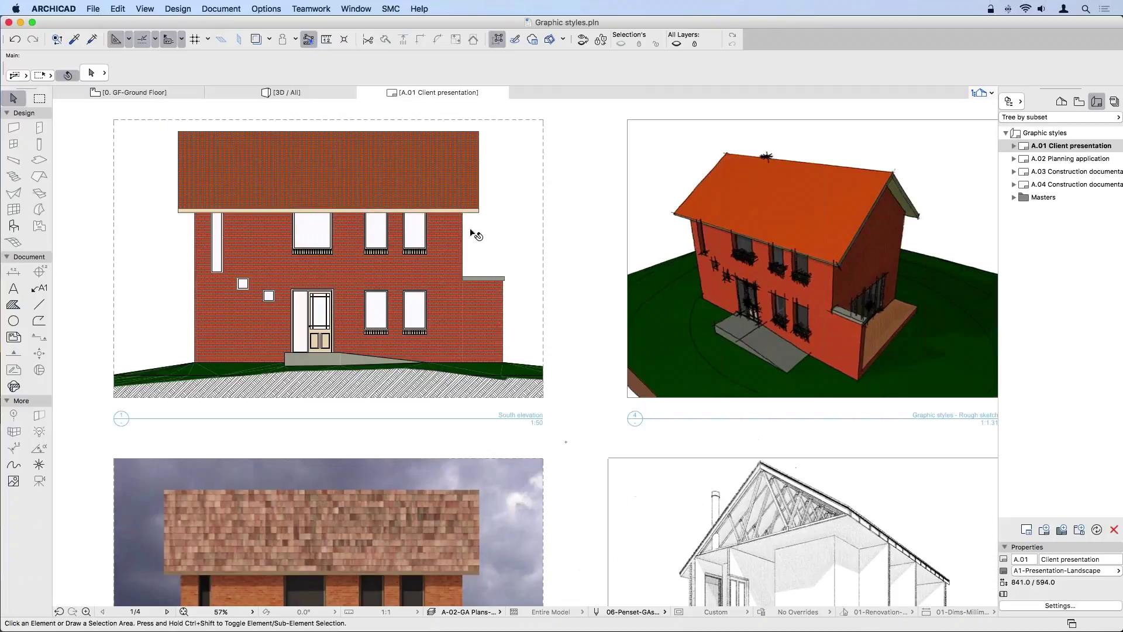
scroll(475, 234, "up", 3)
scroll(603, 270, "down", 3)
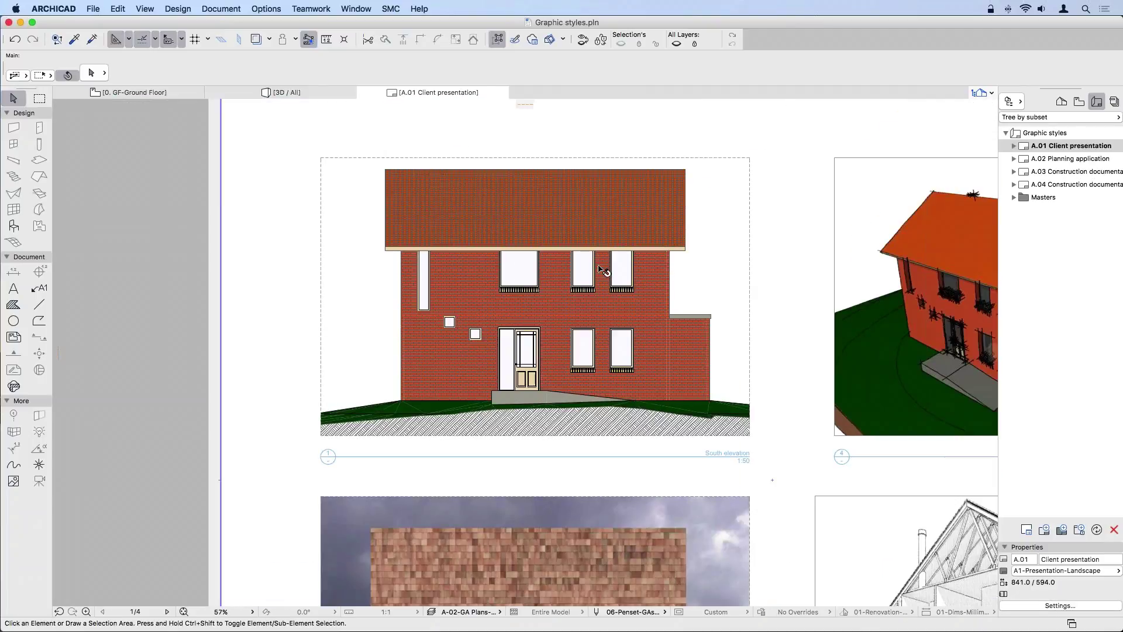
scroll(603, 270, "up", 2)
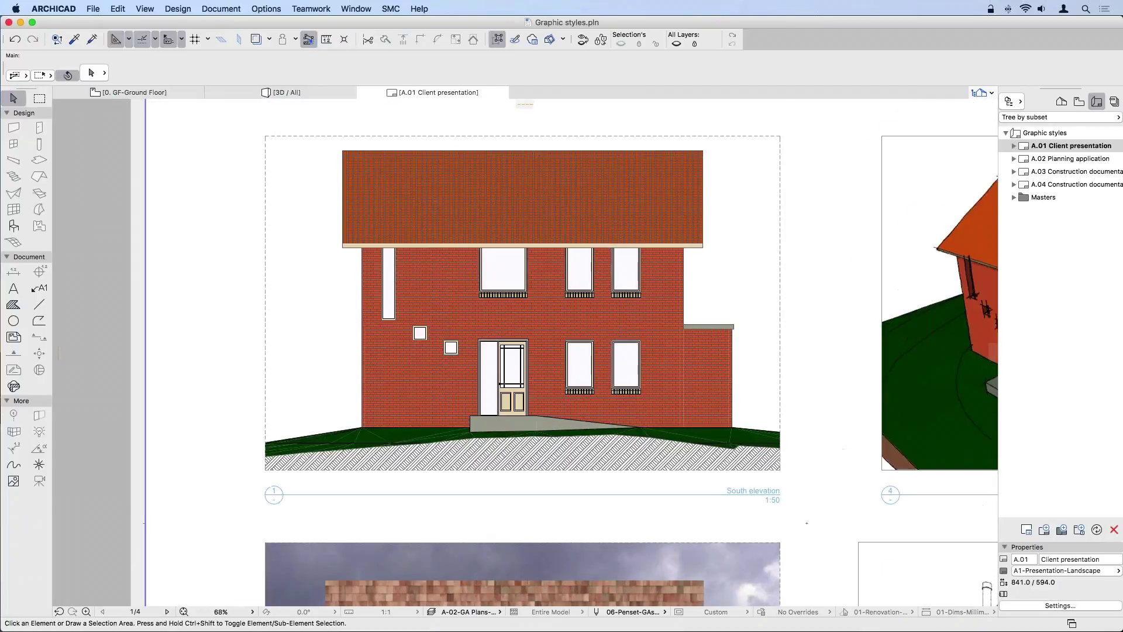
left_click(700, 269)
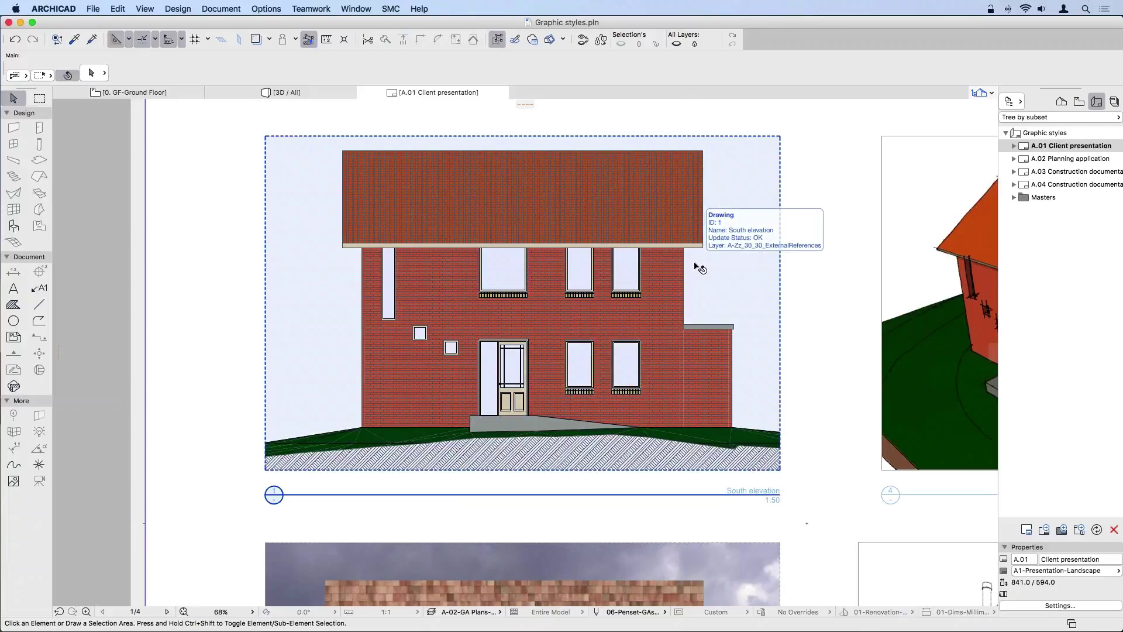
left_click(801, 256)
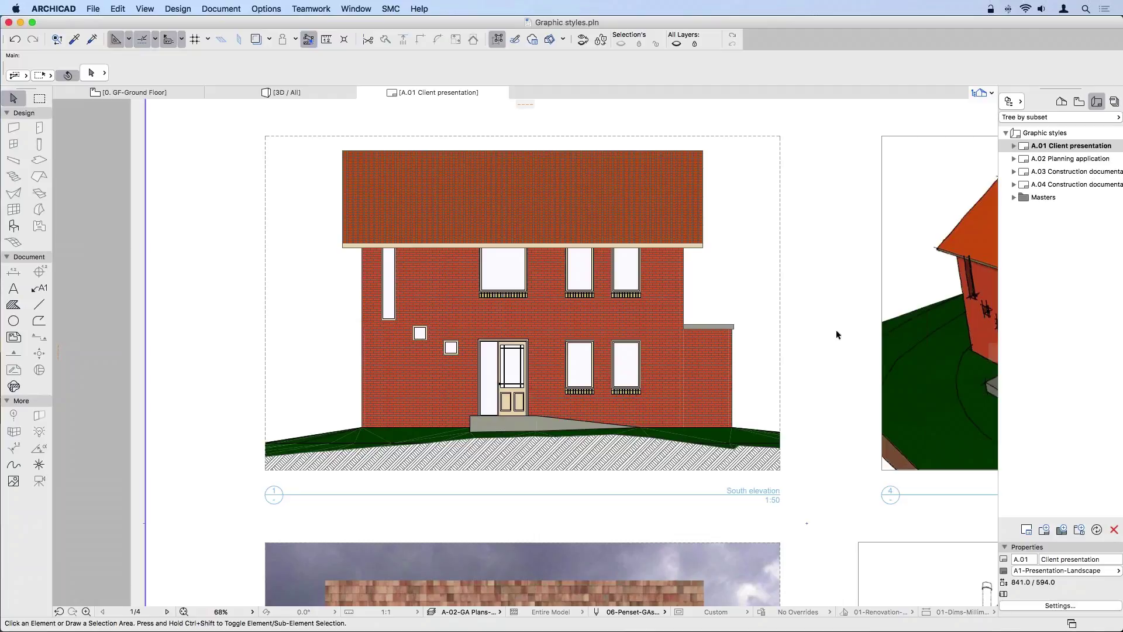
- Examine the Rough sketch perspective drawing on the Client presentation layout
scroll(864, 342, "right", 10)
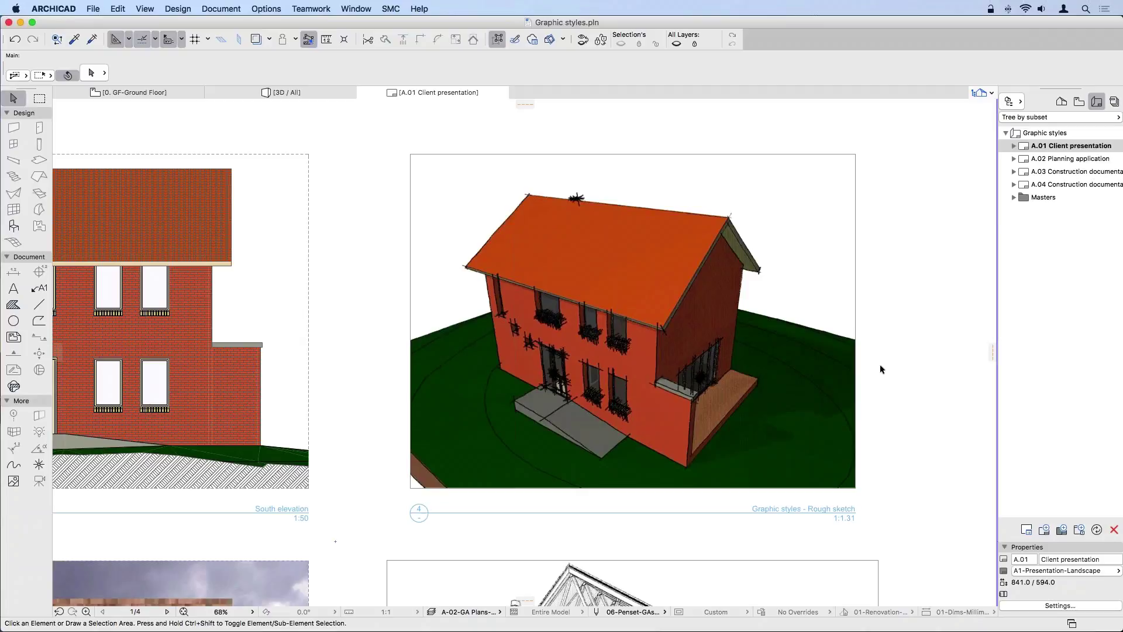
scroll(882, 370, "up", 5)
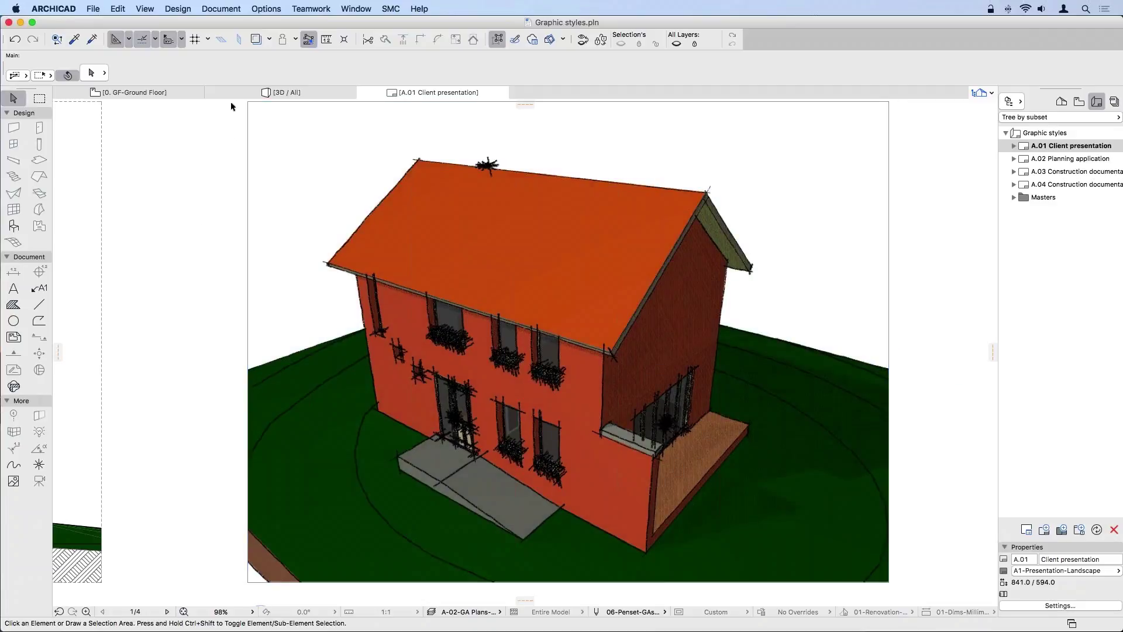
left_click(222, 8)
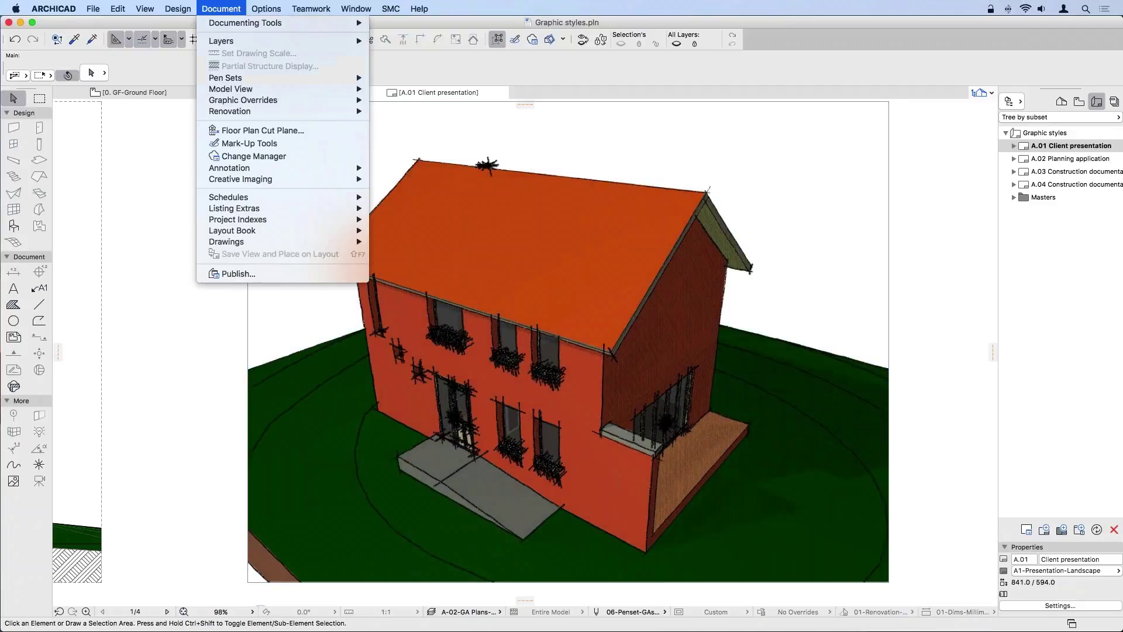
key("Escape")
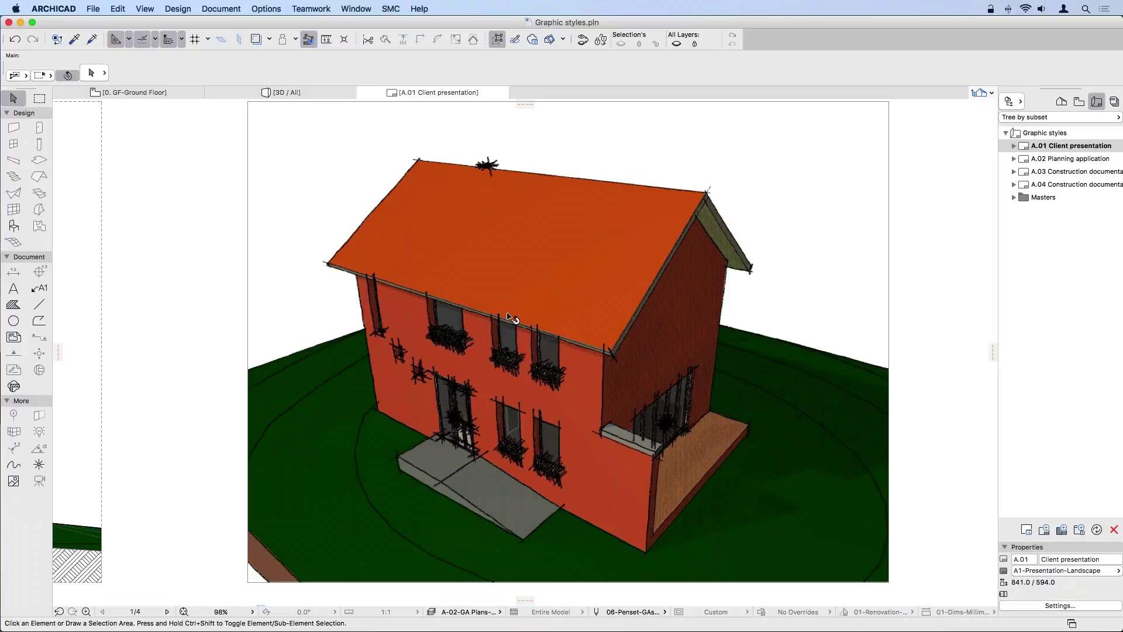
left_click(506, 418)
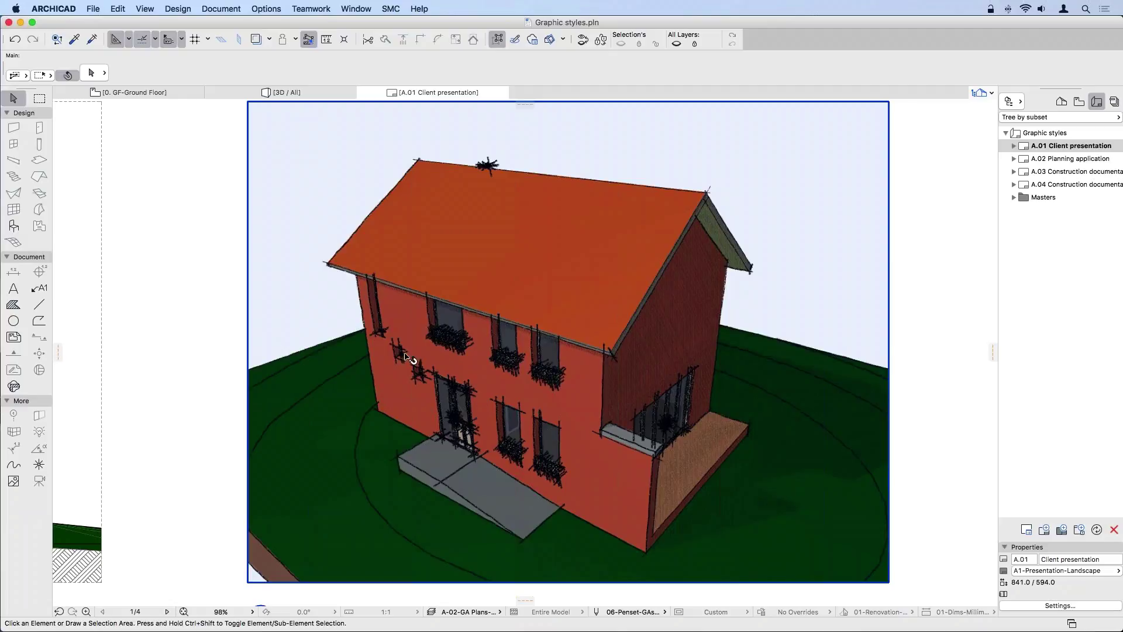
left_click(974, 334)
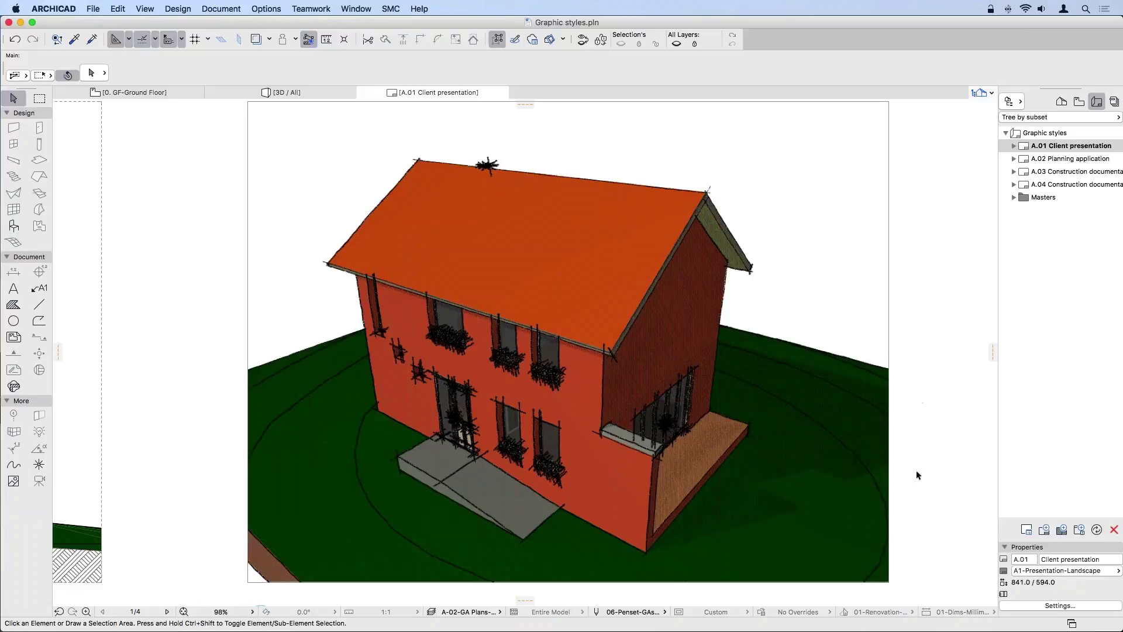
- Examine the Sketch cut and Rendered elevation drawings on the Client presentation layout
scroll(917, 475, "down", 10)
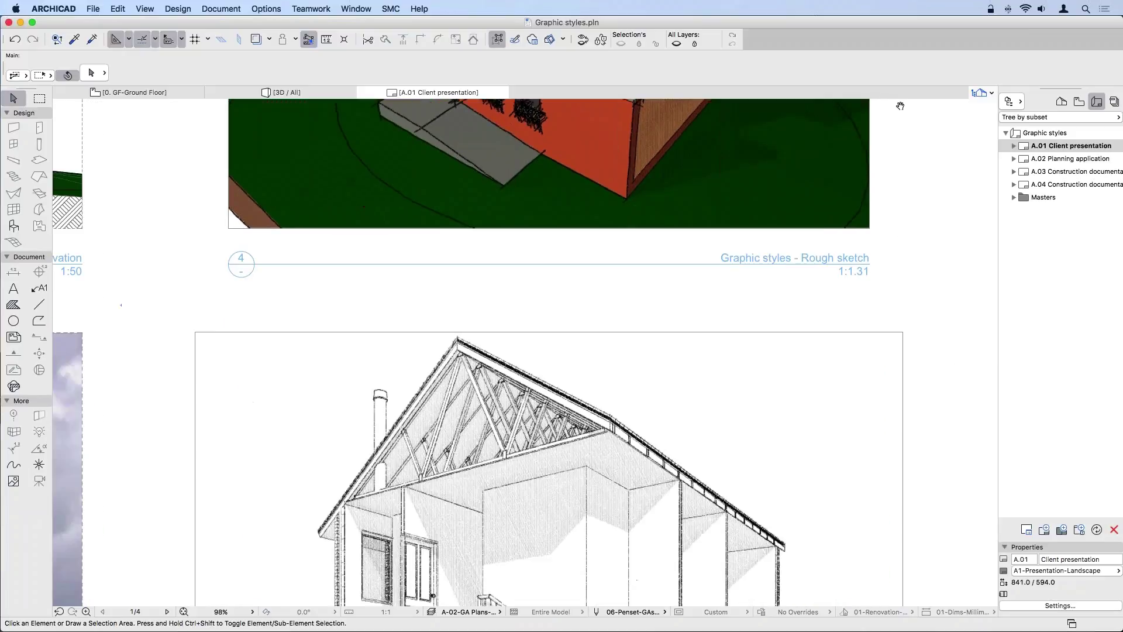
middle_click_drag(922, 404, 918, 185)
scroll(918, 185, "down", 3)
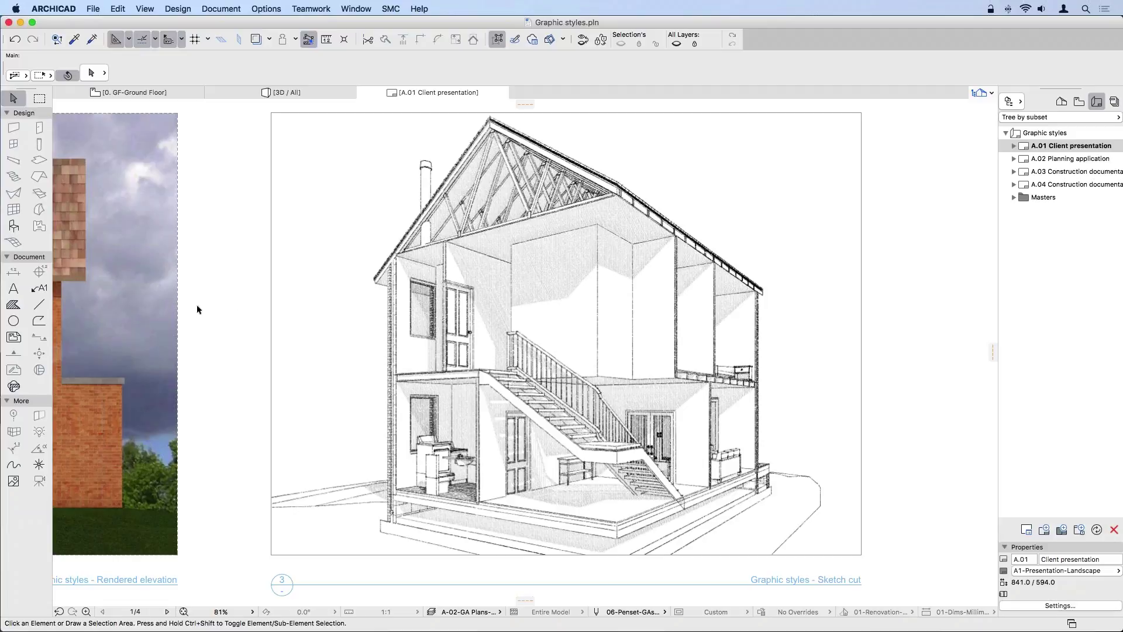
scroll(197, 309, "down", 2)
middle_click_drag(238, 309, 816, 308)
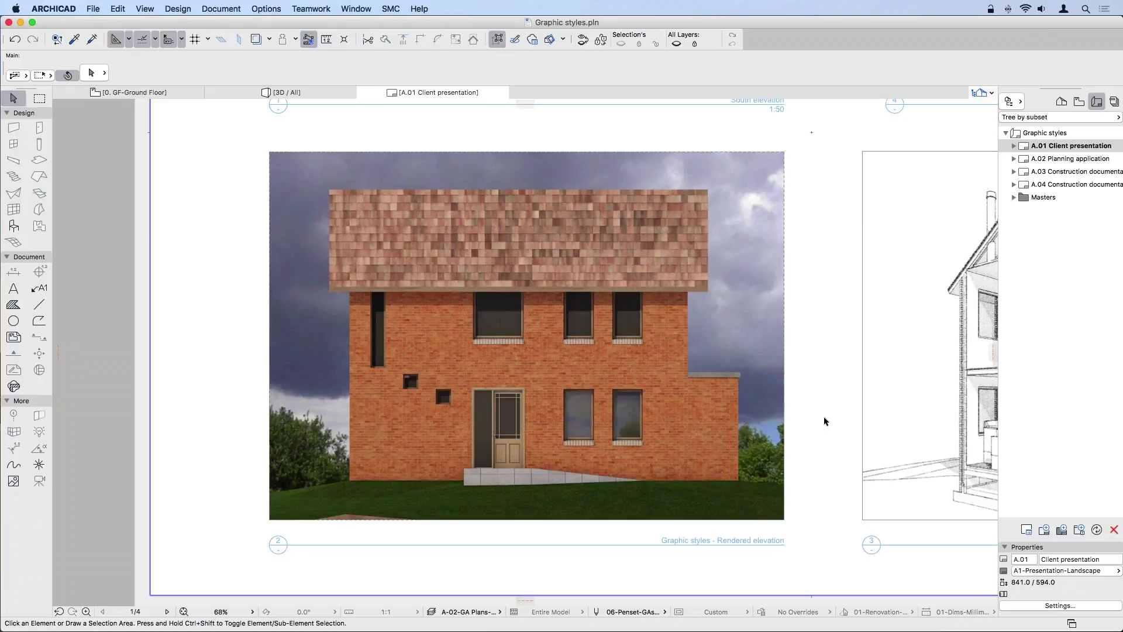
scroll(825, 421, "down", 3)
middle_click_drag(805, 299, 581, 351)
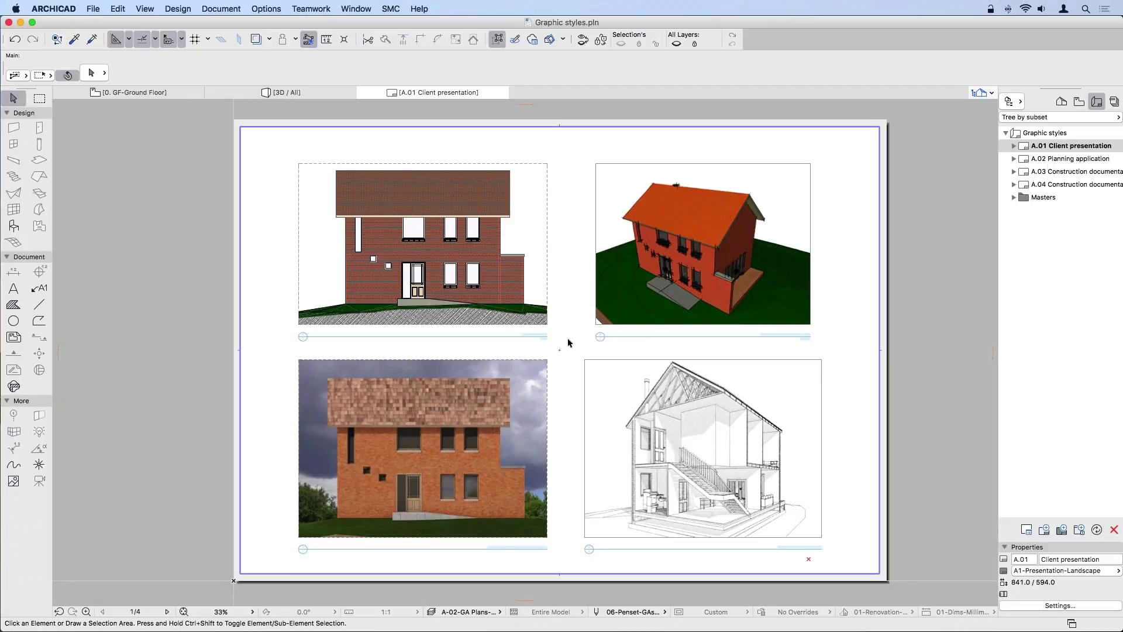
- Open the A.02 Planning application layout and examine its South elevation drawing up close
double_click(1048, 160)
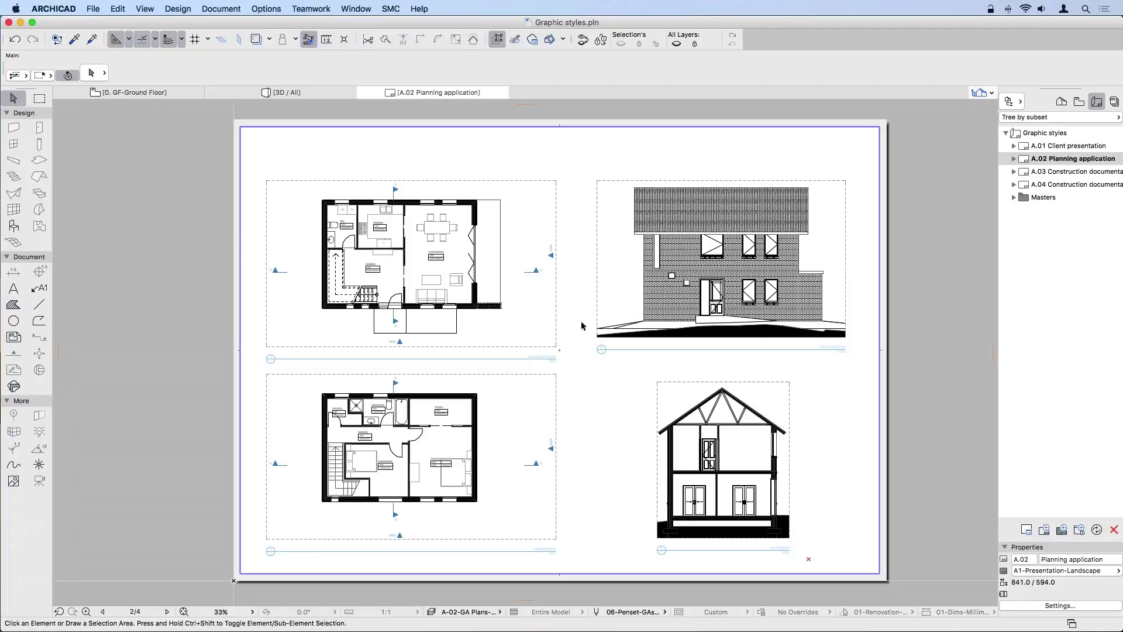
left_click(635, 276)
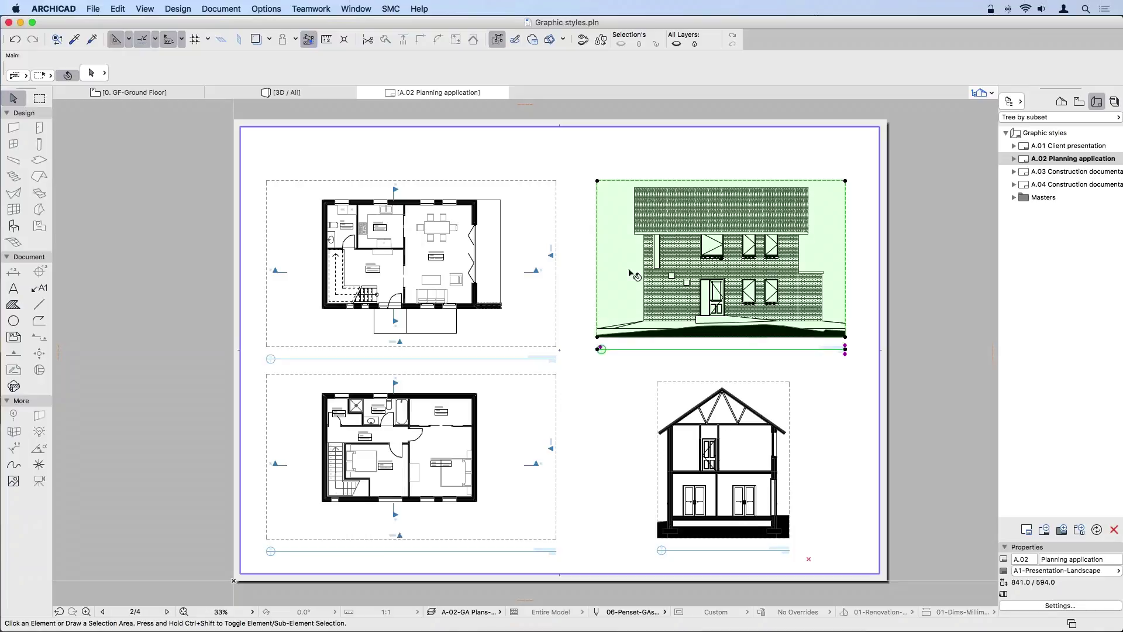
left_click(889, 282)
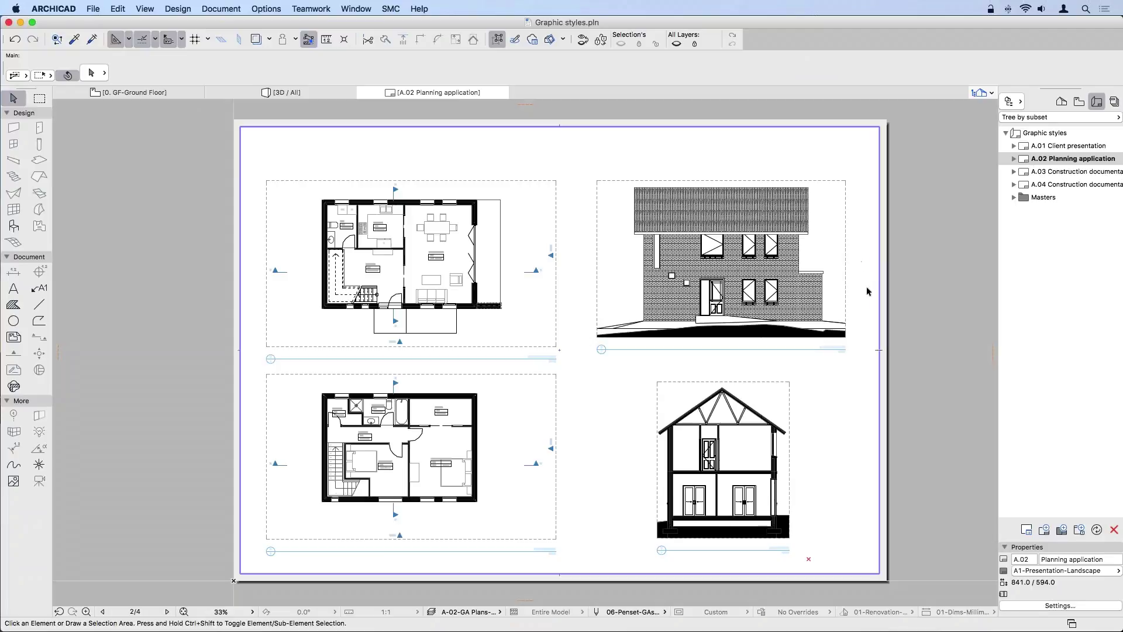
scroll(870, 286, "up", 5)
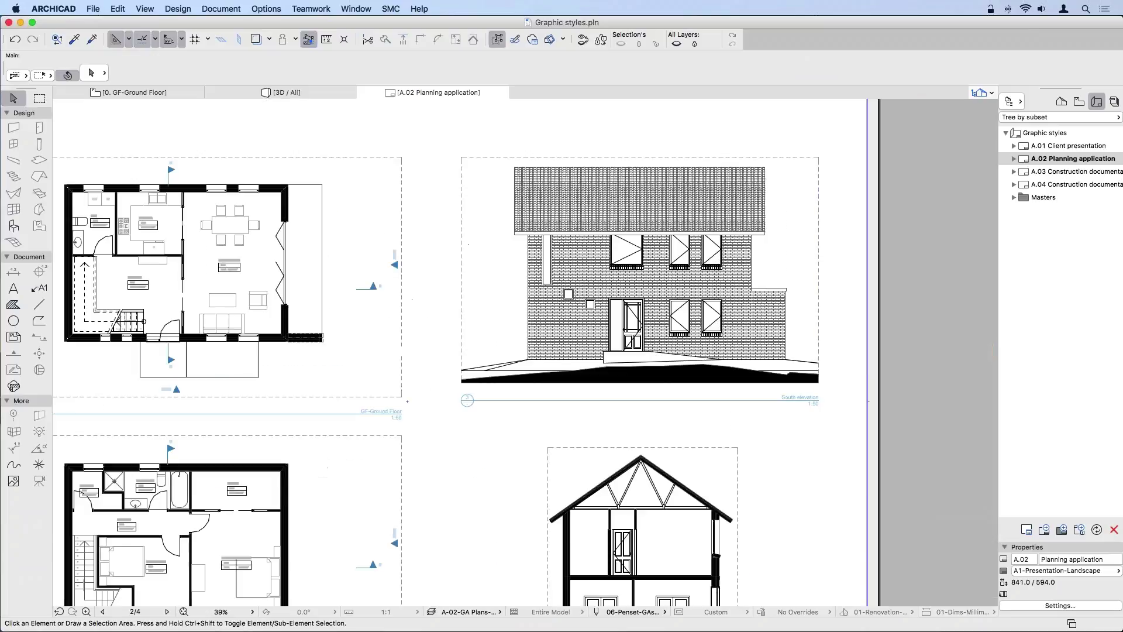
scroll(822, 229, "up", 5)
middle_click_drag(822, 229, 827, 297)
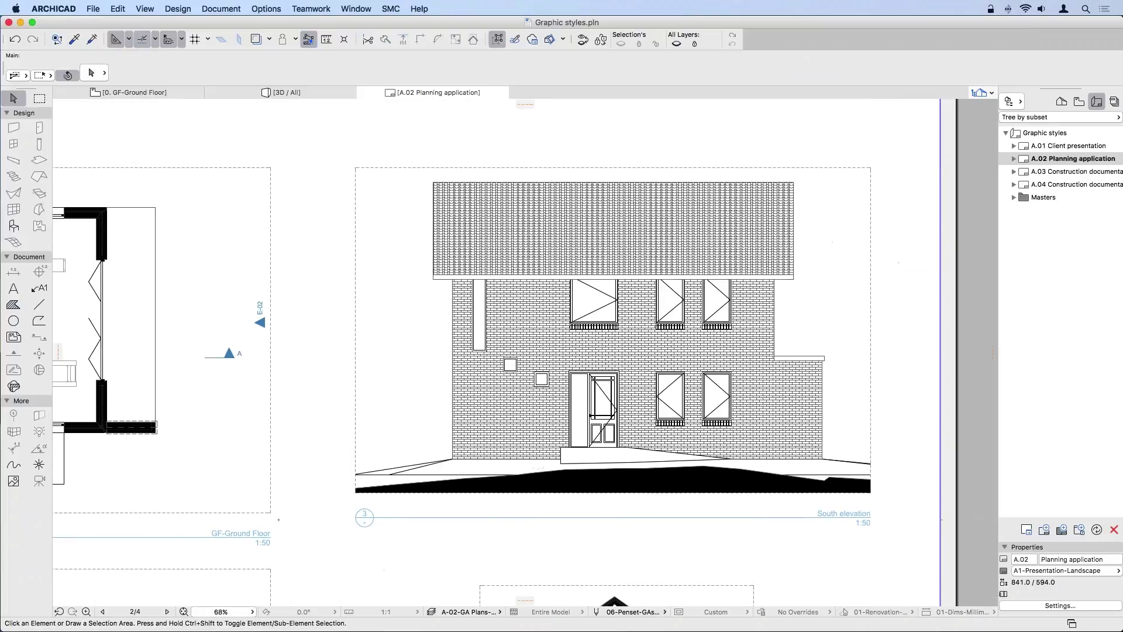
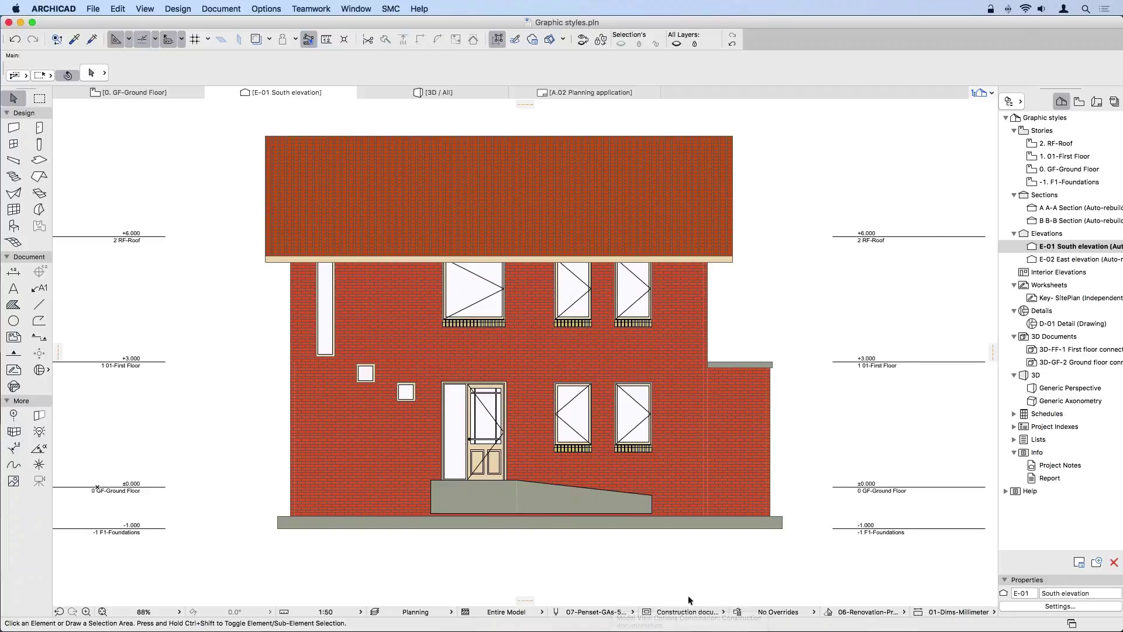
- Set both the model view options and the graphic override combination of the E-01 South elevation to Planning
left_click(698, 612)
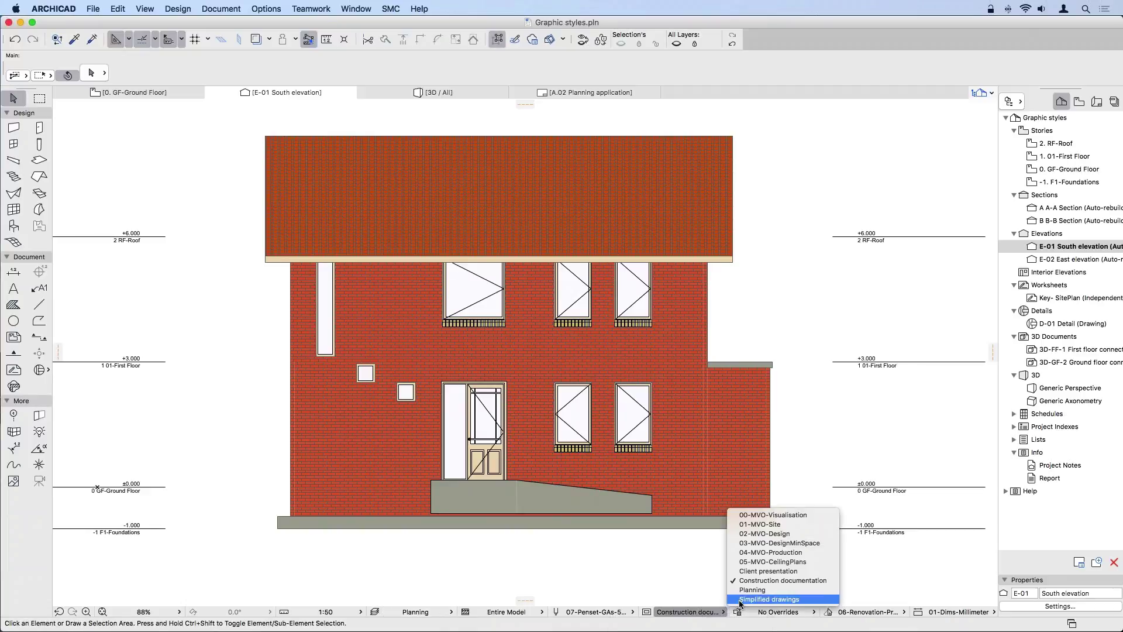
left_click(755, 590)
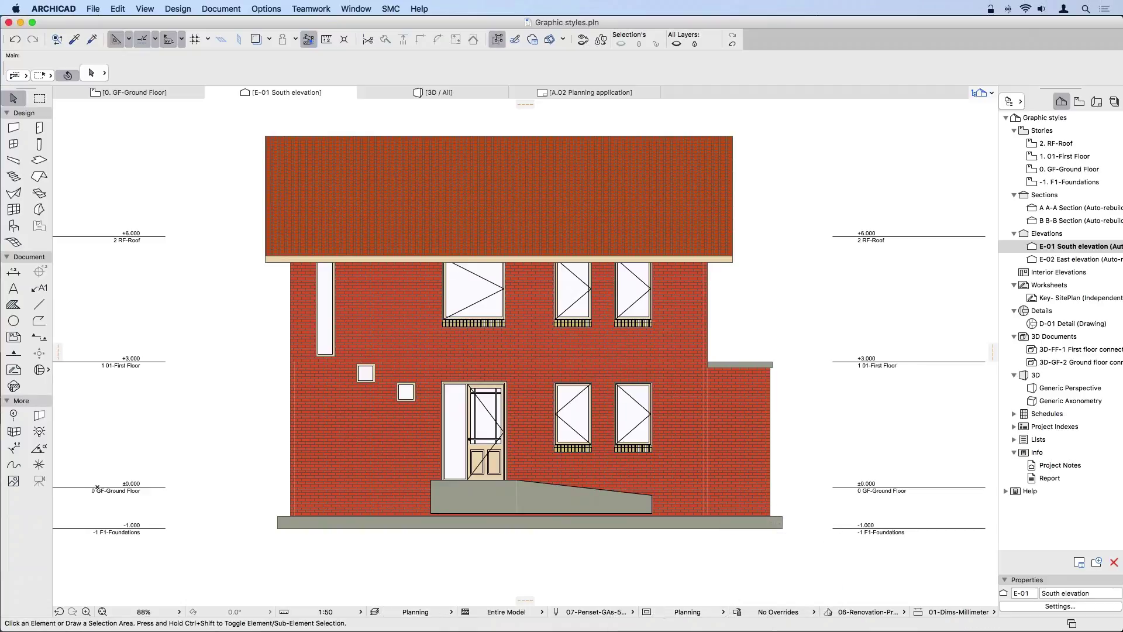
left_click(789, 612)
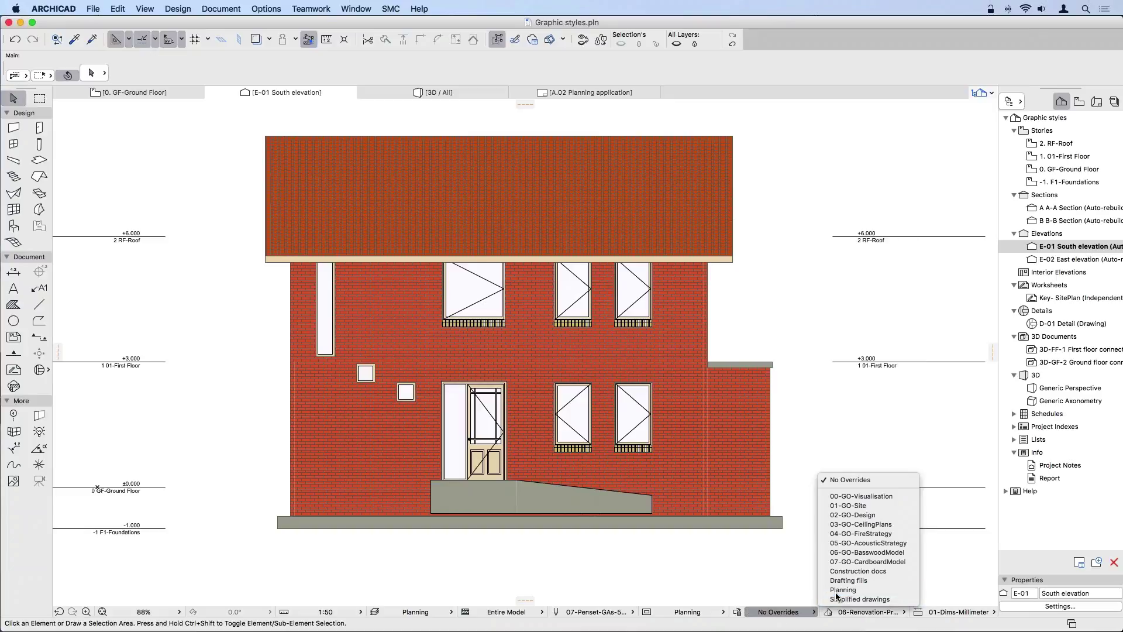
left_click(837, 600)
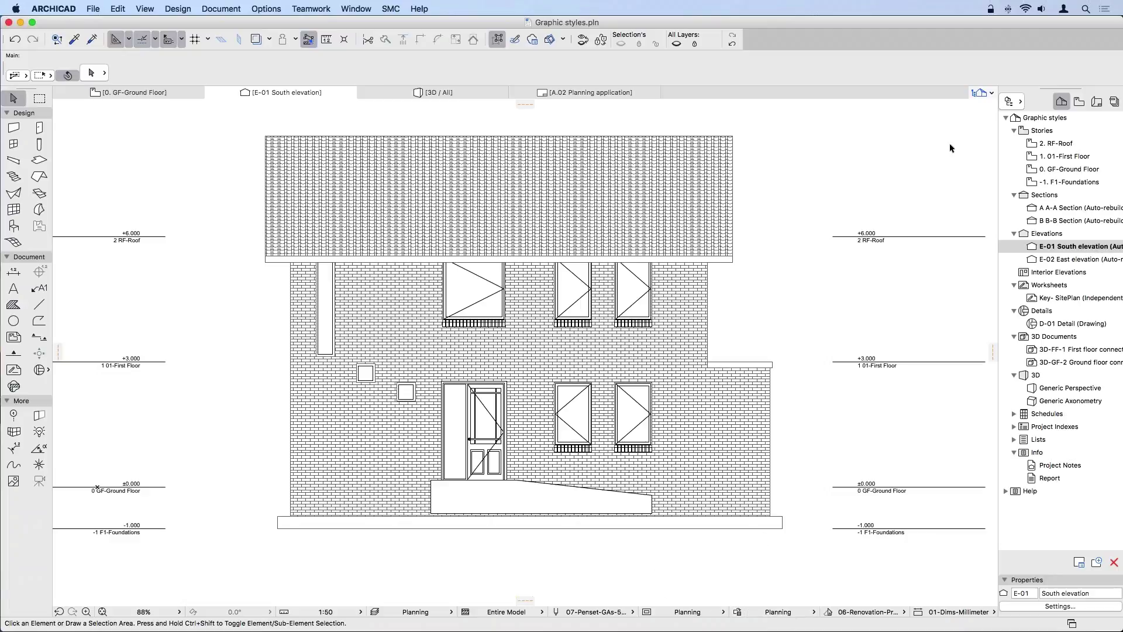
- Return to the A.02 Planning application layout and examine its GF-Ground Floor plan drawing
left_click(1097, 101)
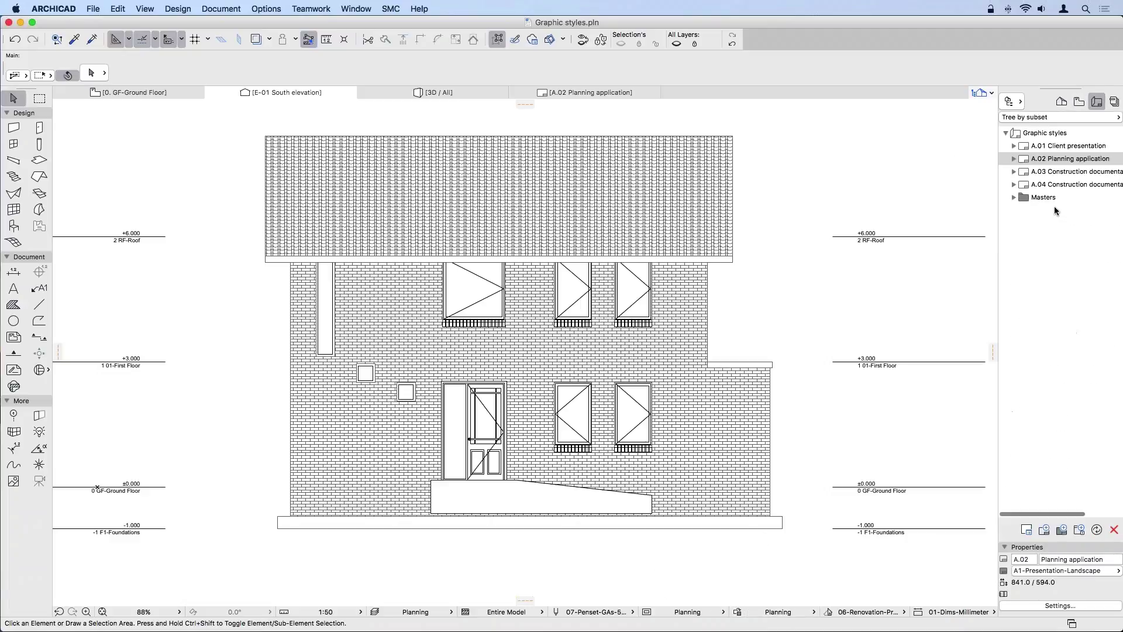
double_click(1055, 159)
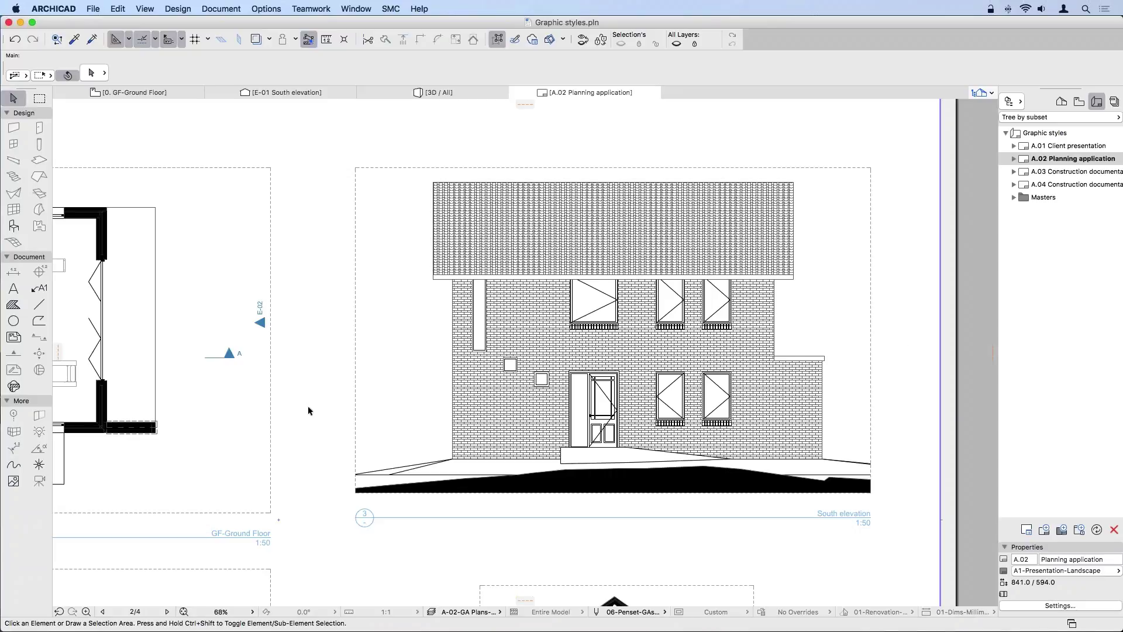
scroll(309, 411, "left", 10)
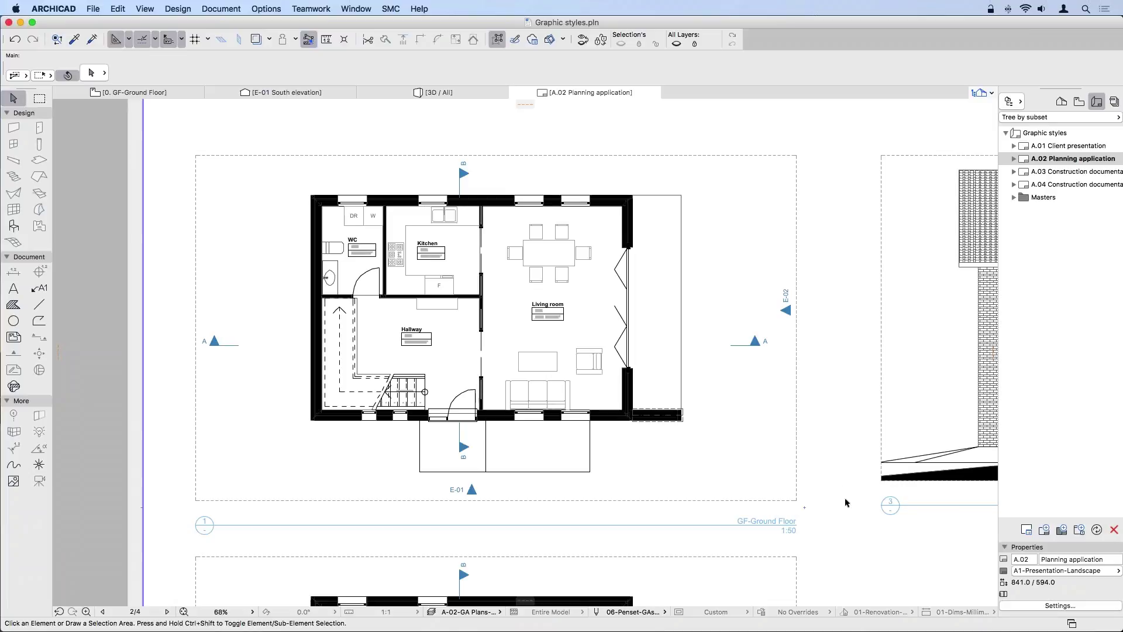
scroll(845, 501, "down", 1)
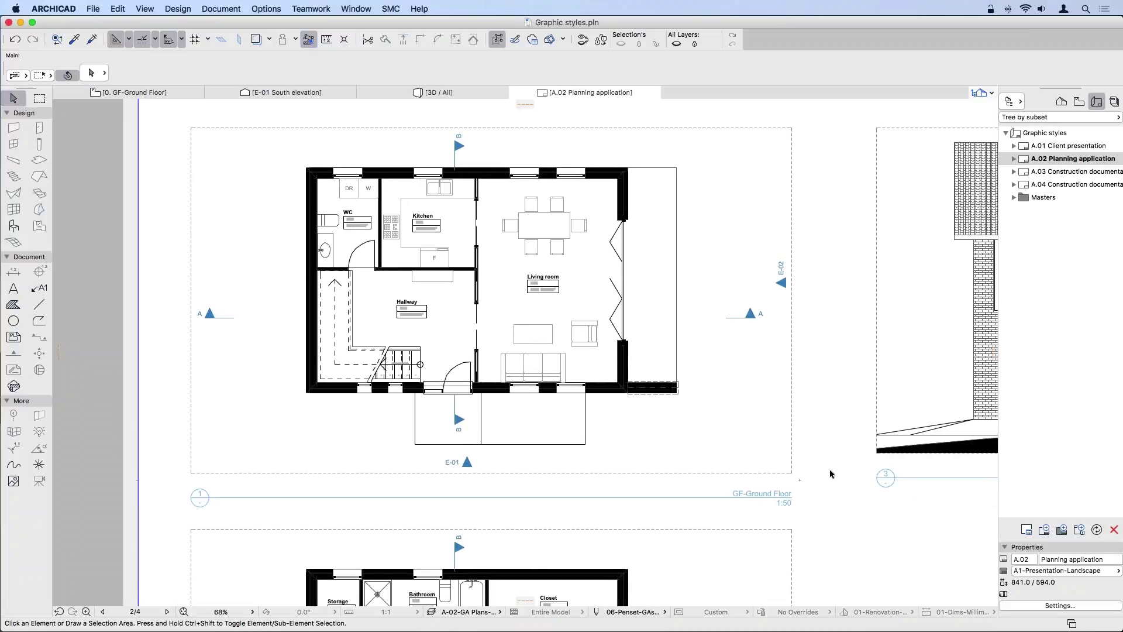
middle_click_drag(833, 539, 833, 531)
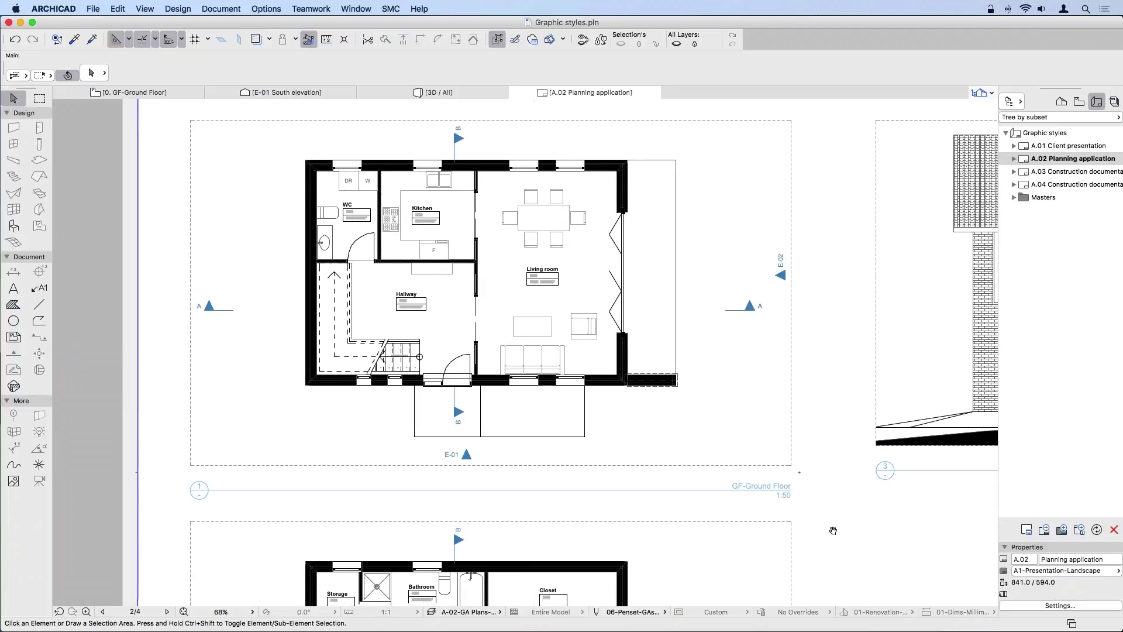
- Examine the 01-First Floor plan and B-B Section on the Planning application layout, finishing with an overview of all four drawings
scroll(833, 531, "down", 7)
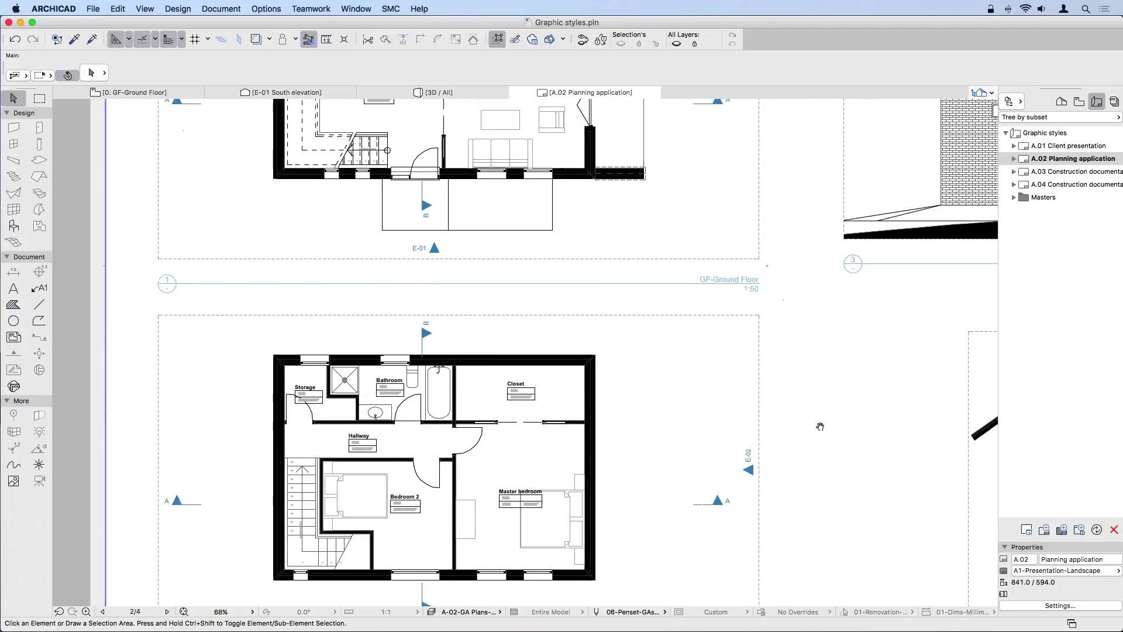
mouse_move(821, 427)
middle_mouse_down()
mouse_move(458, 389)
mouse_move(439, 414)
mouse_move(451, 397)
middle_mouse_up()
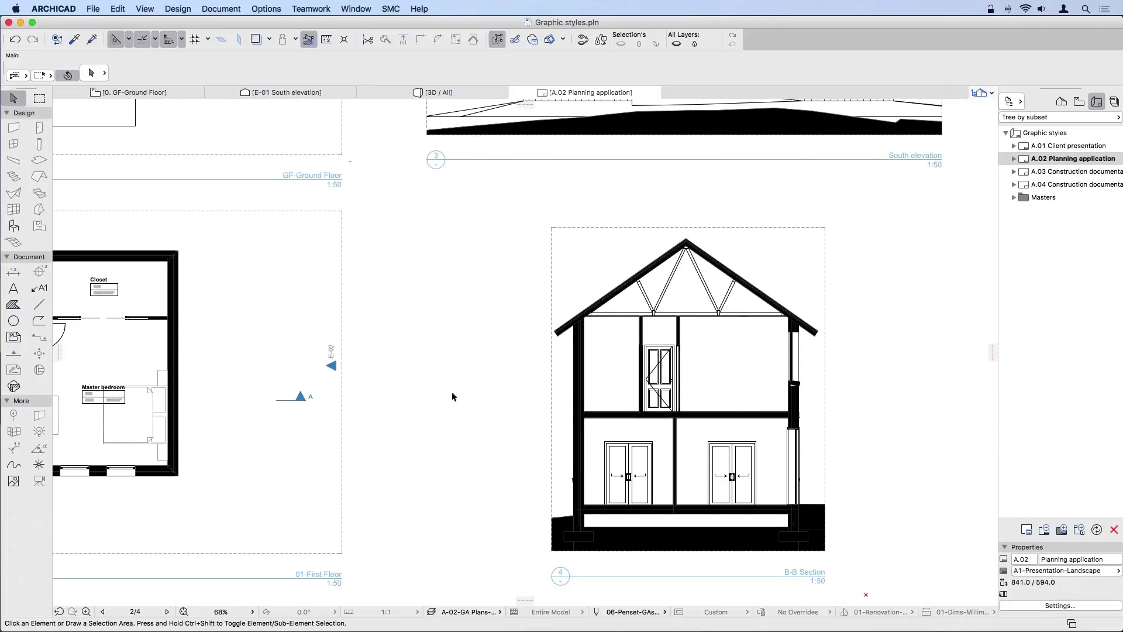
middle_click_drag(494, 378, 459, 370)
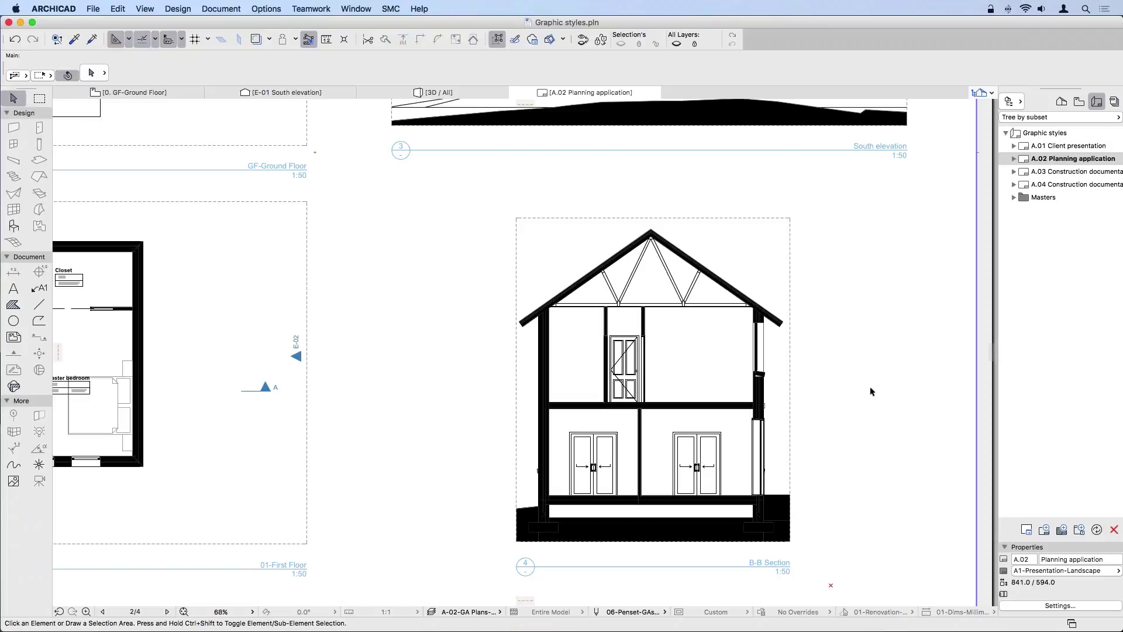
scroll(529, 286, "up", 5)
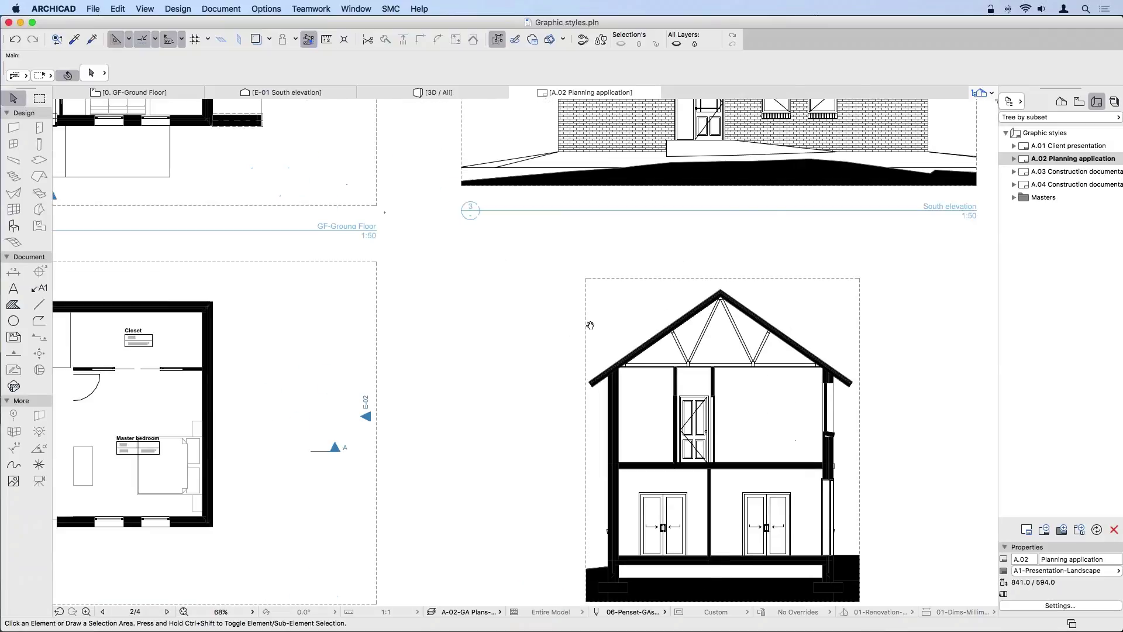
scroll(529, 336, "down", 2)
scroll(528, 336, "down", 5)
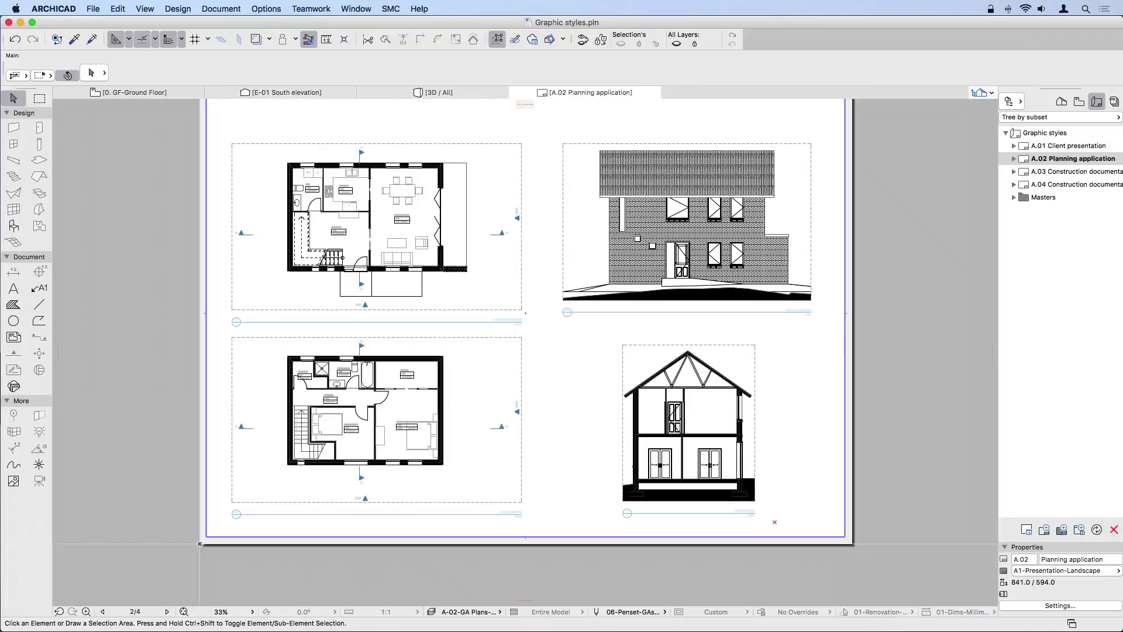
left_click(606, 234)
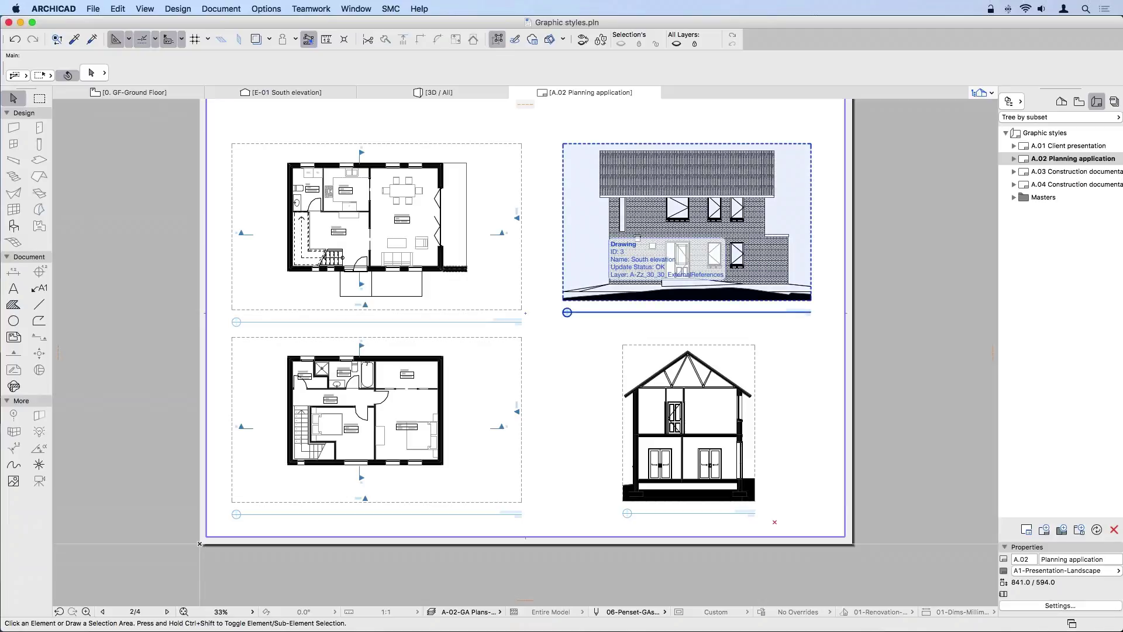
left_click(938, 230)
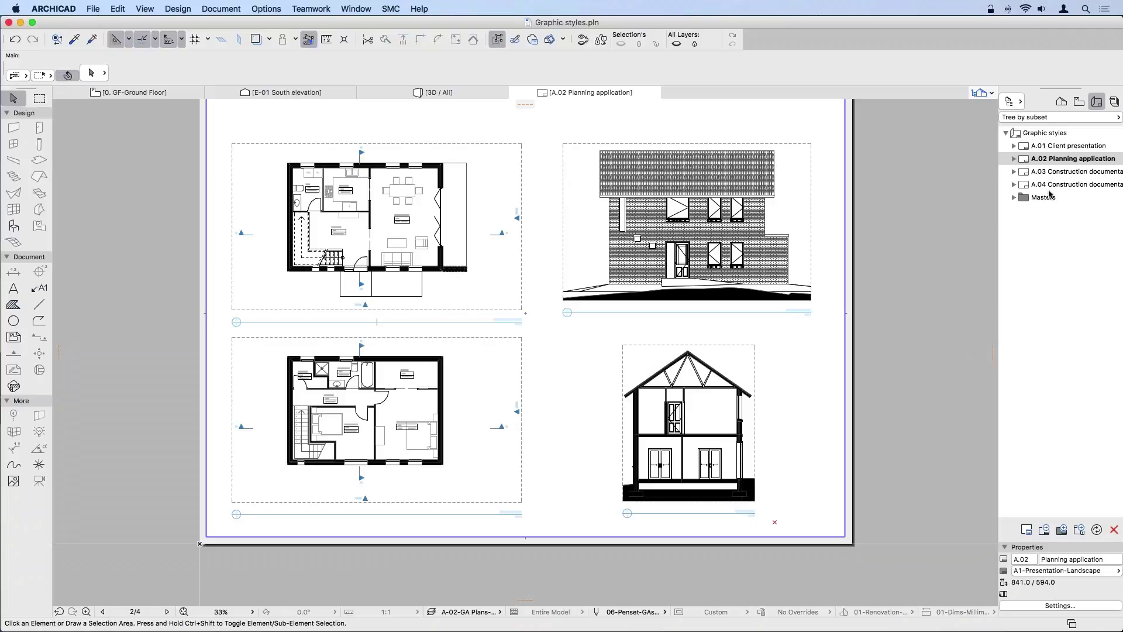
- Open the A.03 Construction documentation layout and examine its 01-First Floor plan drawing up close
double_click(1061, 173)
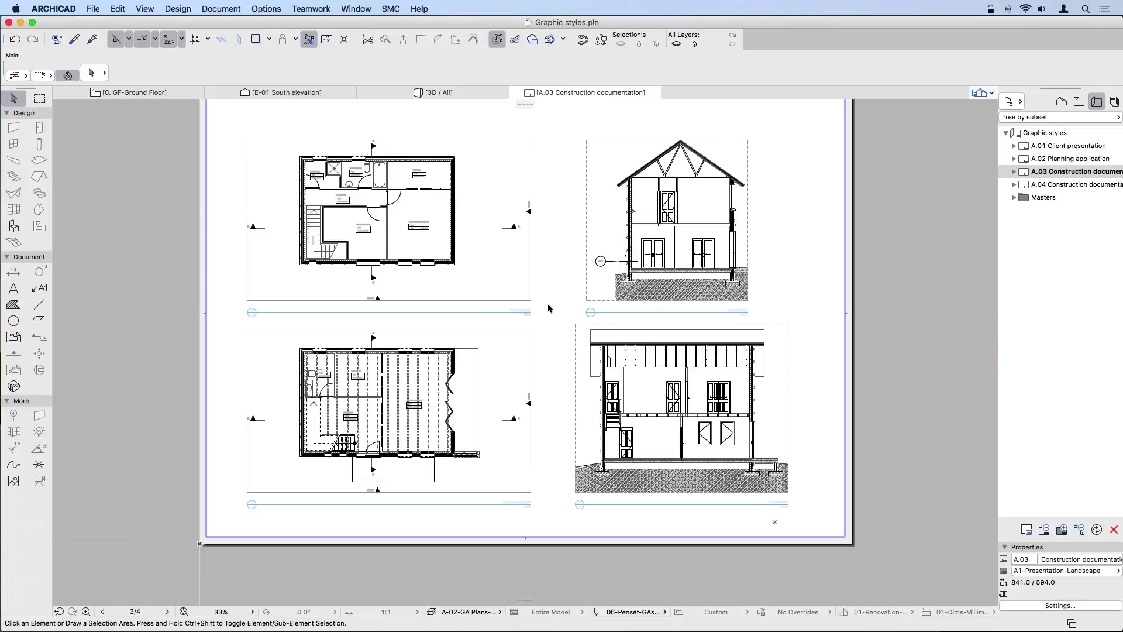
scroll(418, 224, "up", 10)
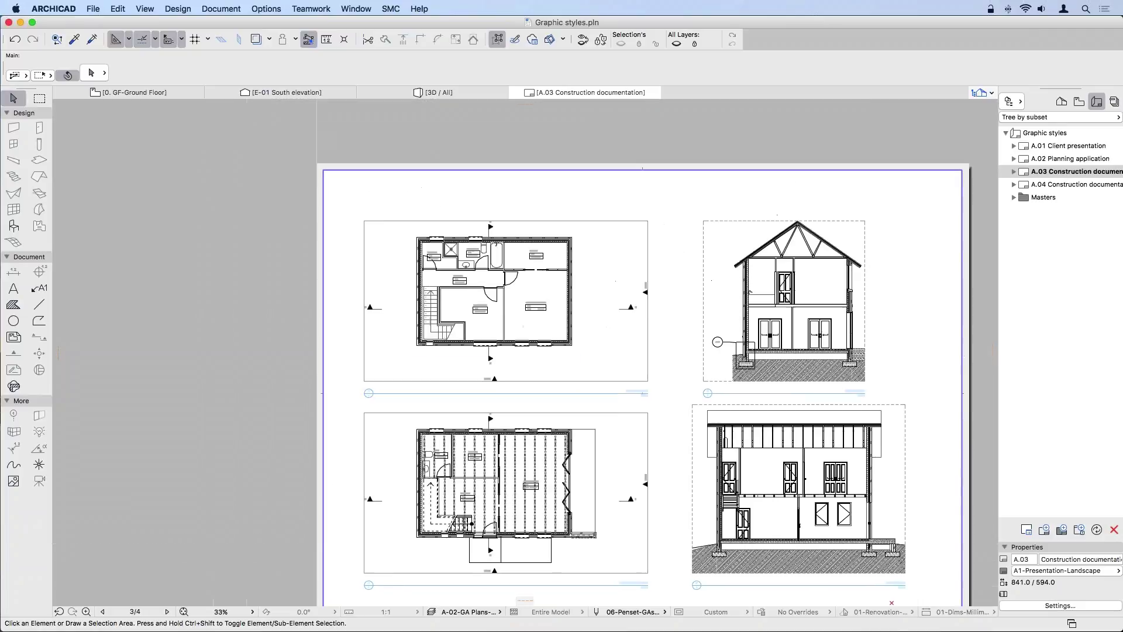
scroll(515, 353, "up", 2)
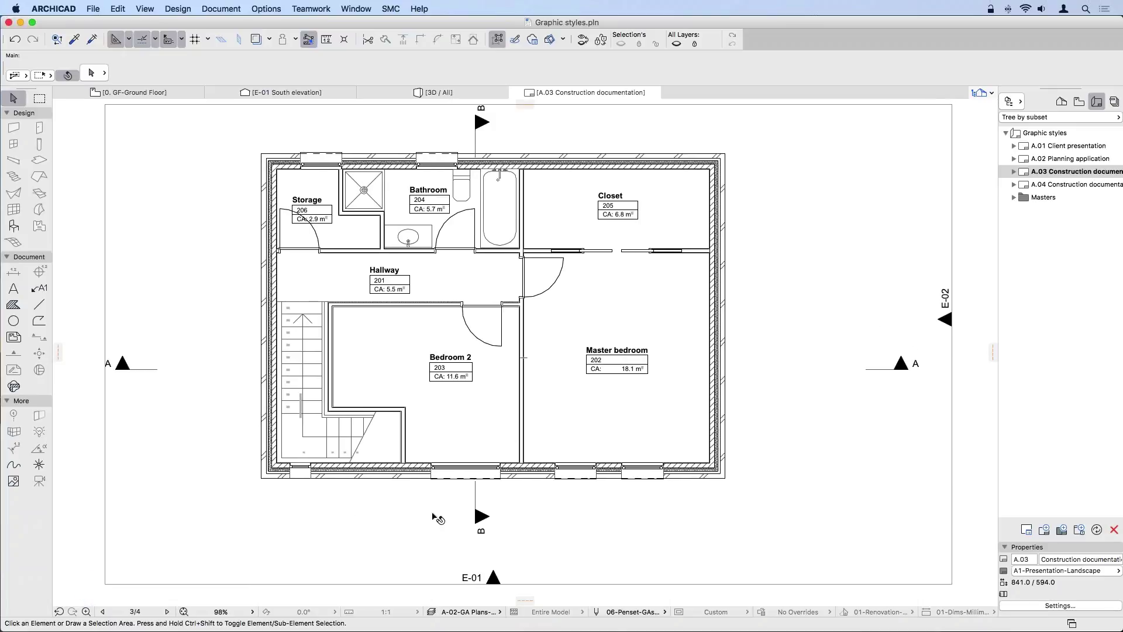
- Open the source view of the 01-First Floor drawing from the Construction documentation layout
left_click(424, 360)
right_click(424, 359)
left_click(481, 407)
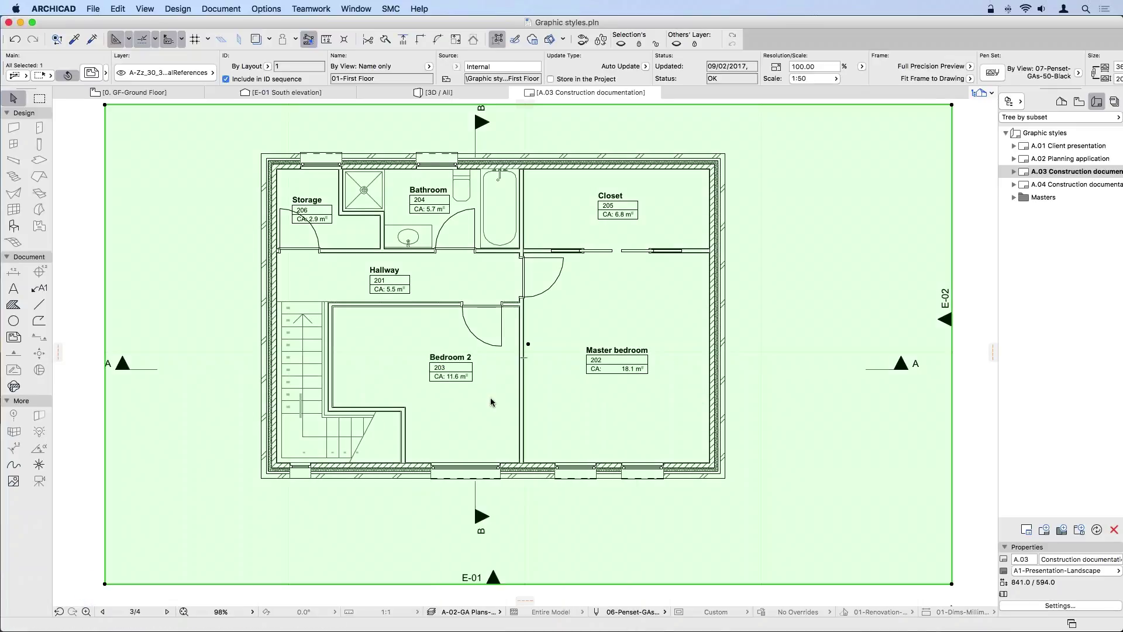
scroll(440, 387, "left", 4)
scroll(441, 387, "up", 2)
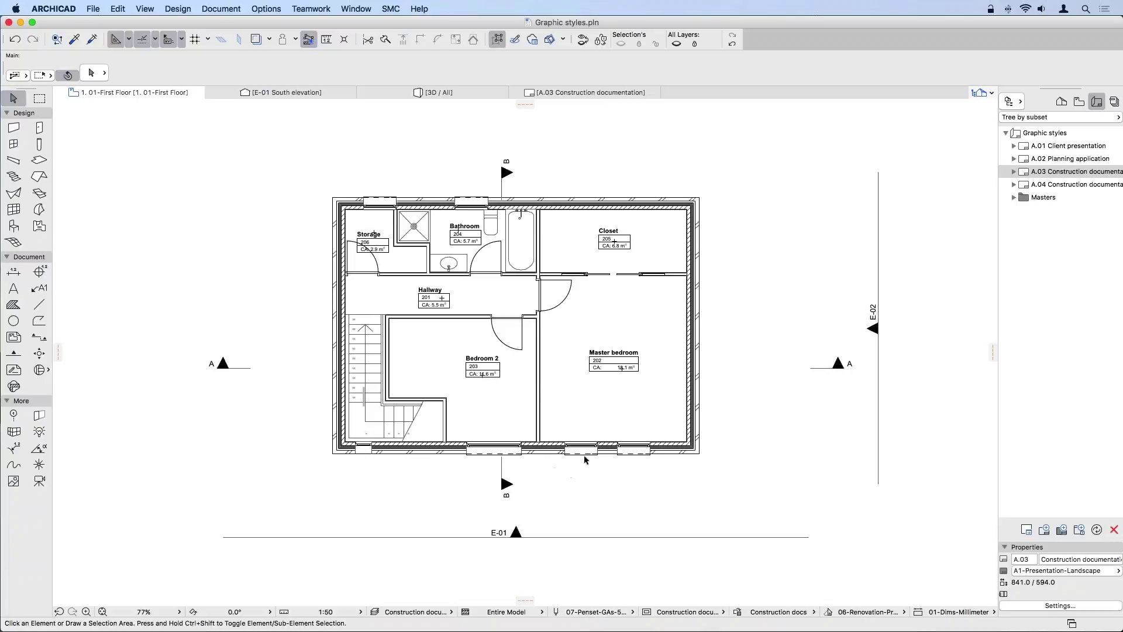
- Switch the first floor plan's pen set to 06-Penset-GAs-50 for comparison, and restore 07-Penset-GAs-50-Black
left_click(632, 612)
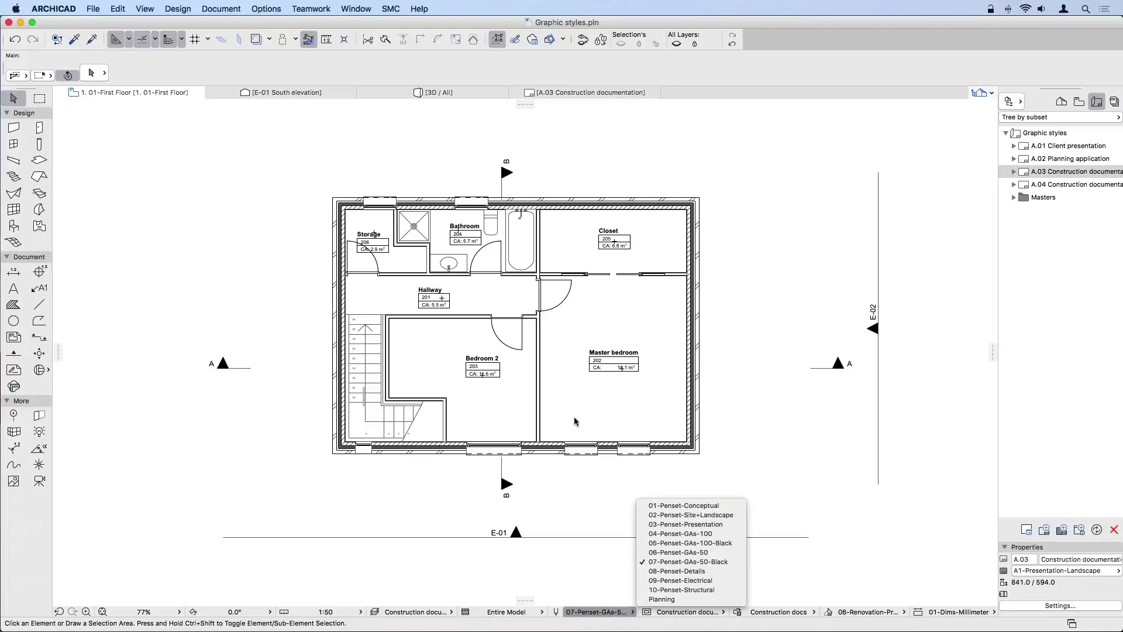
left_click(684, 553)
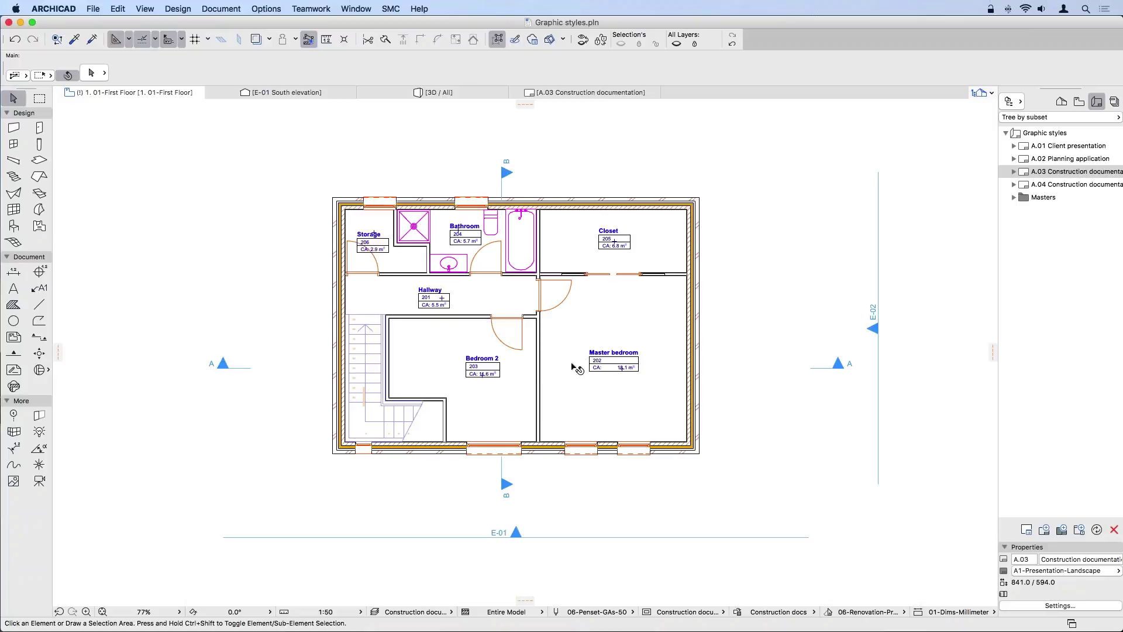
left_click(598, 612)
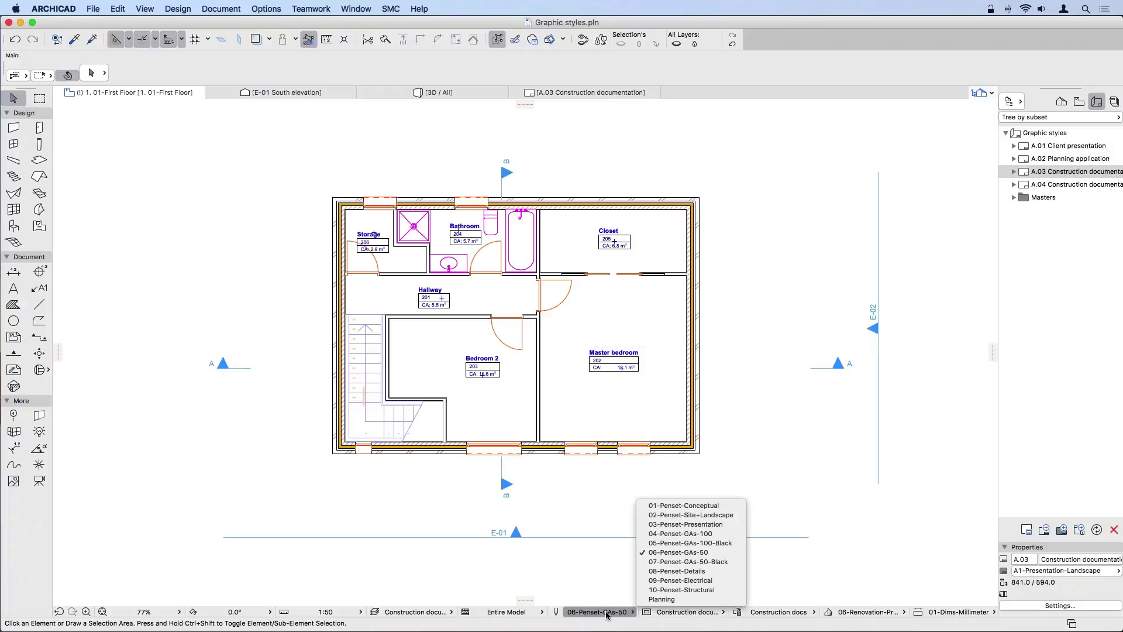
left_click(683, 562)
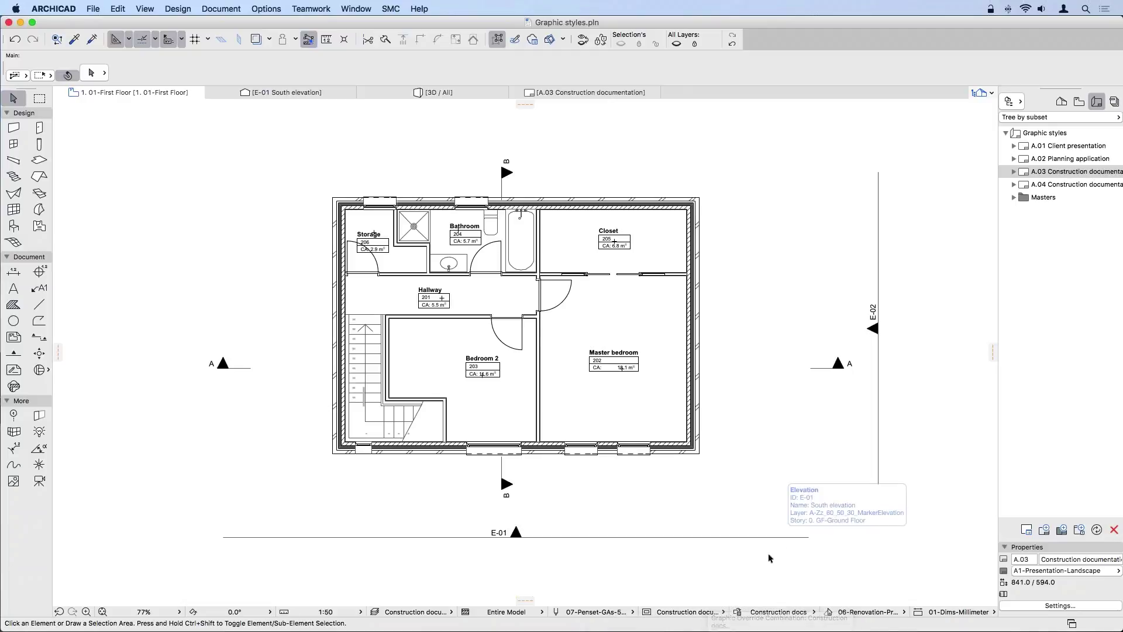
- Inspect the rules of the Construction docs graphic override combination against the plan and close the settings without changes
left_click(738, 612)
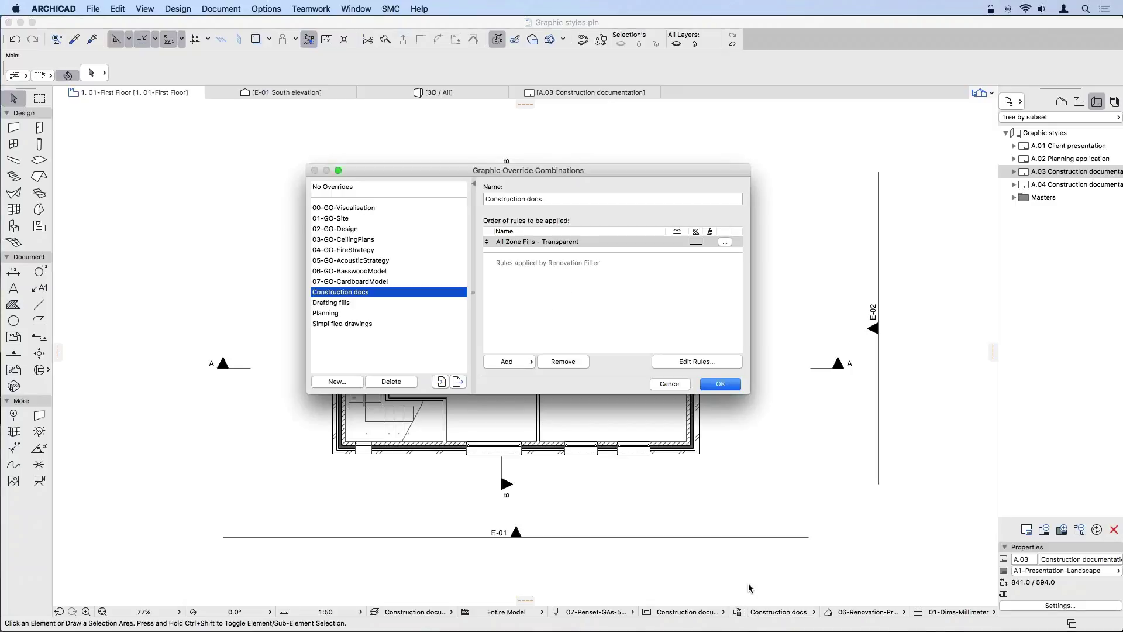
key("Tab")
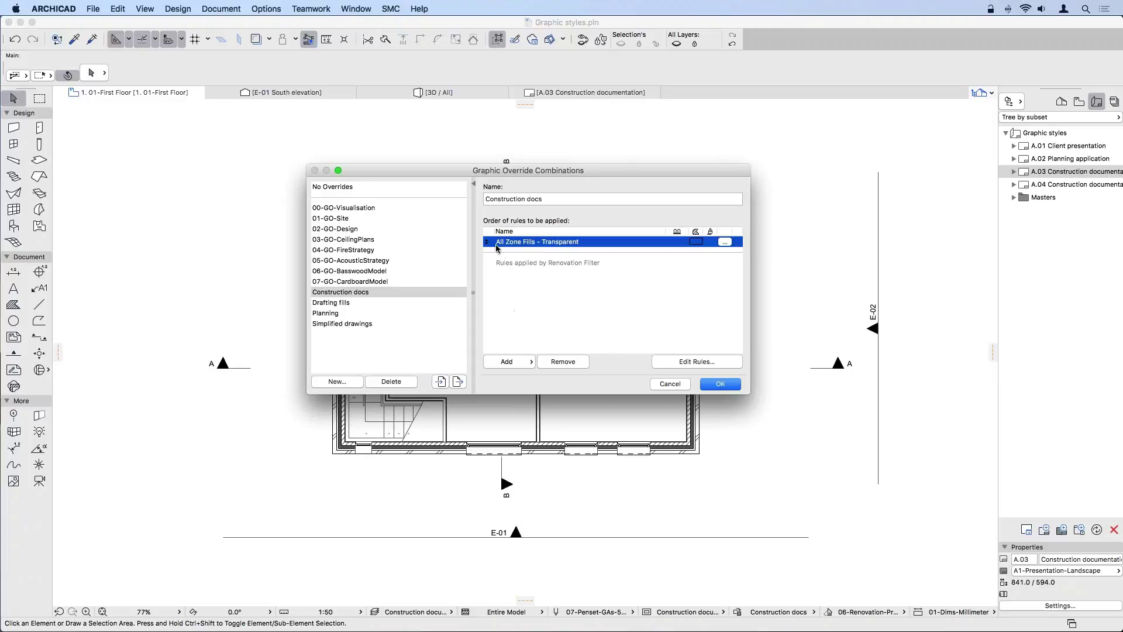
left_click_drag(547, 174, 293, 255)
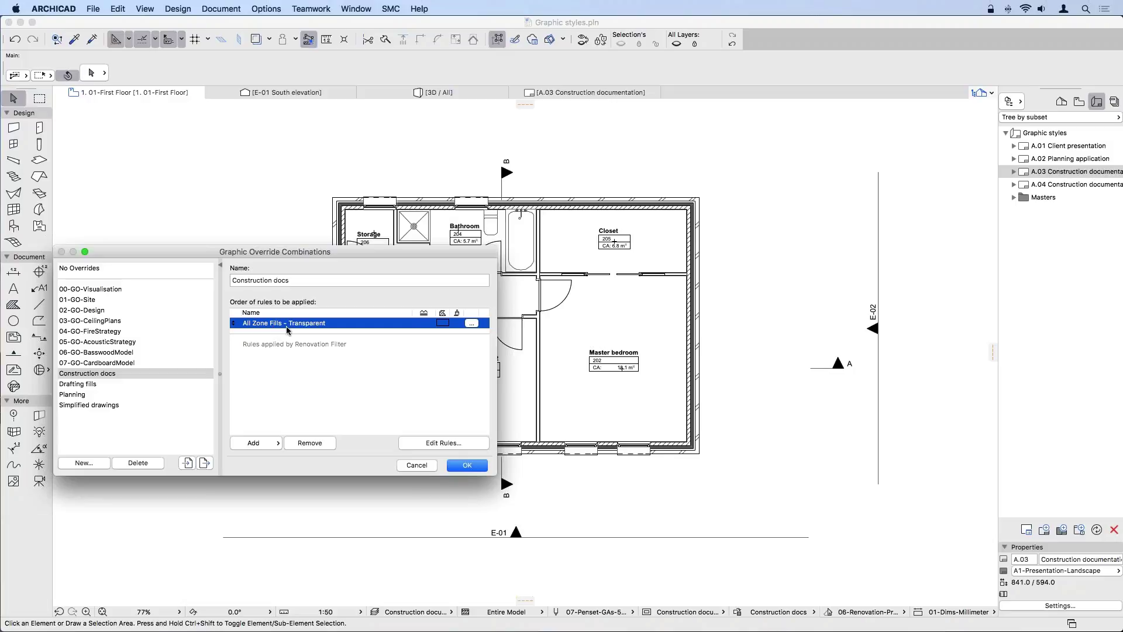
left_click_drag(265, 251, 481, 246)
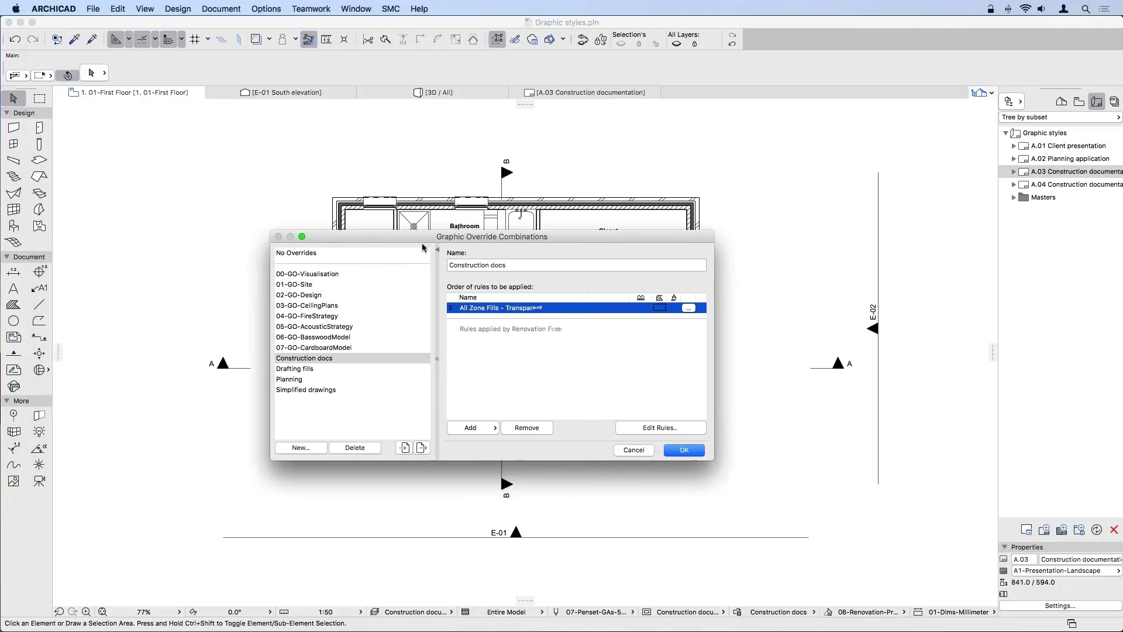
left_click(625, 449)
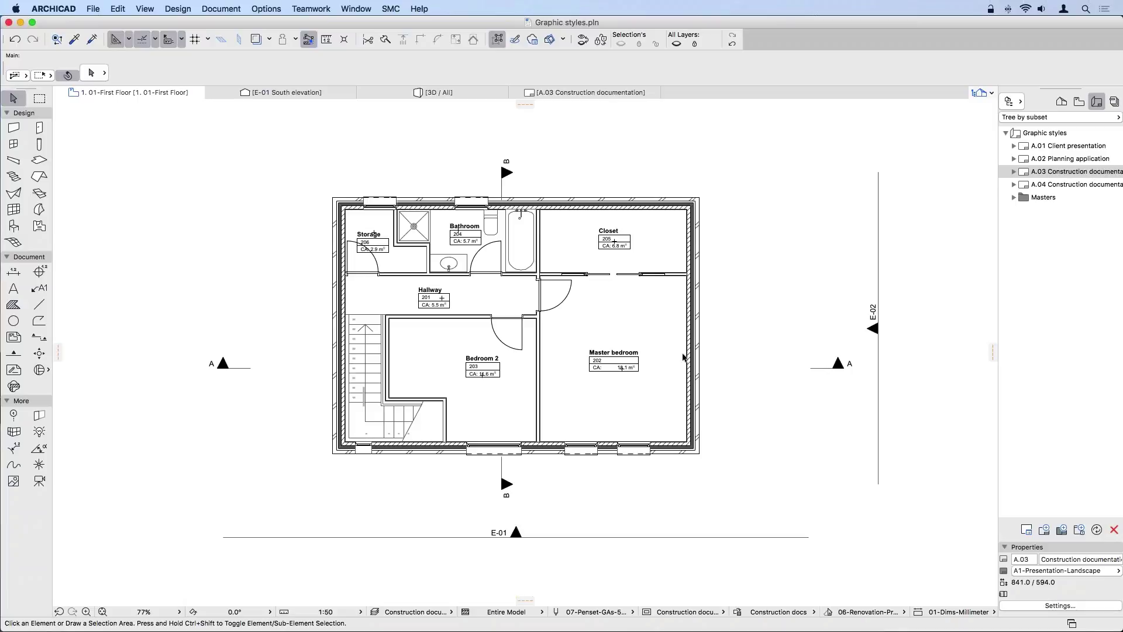
- Return to the A.03 Construction documentation layout and examine its ground floor plan and both section drawings
double_click(1046, 171)
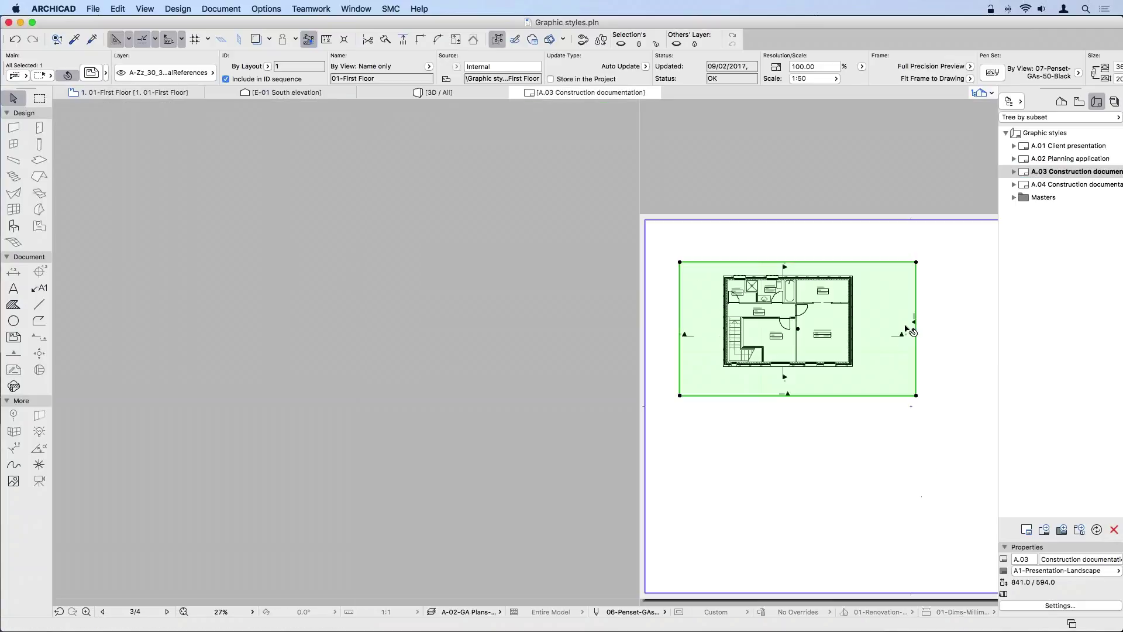
mouse_move(897, 356)
middle_mouse_down()
mouse_move(806, 351)
mouse_move(626, 298)
middle_mouse_up()
key("Escape")
scroll(580, 448, "up", 5)
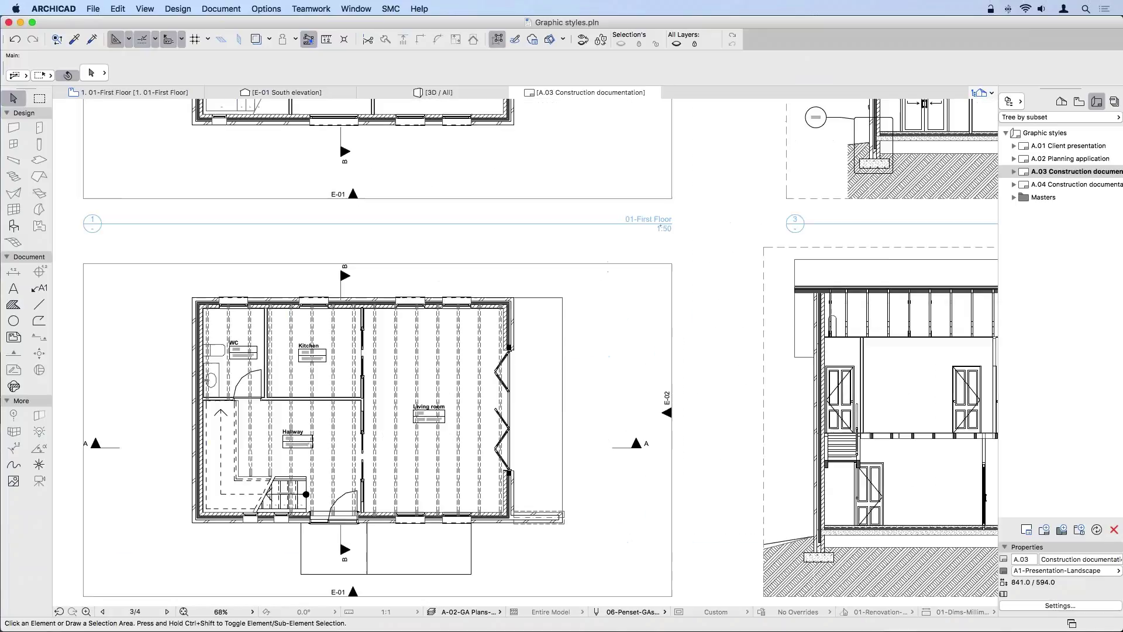
mouse_move(580, 449)
middle_mouse_down()
mouse_move(619, 414)
mouse_move(442, 380)
middle_mouse_up()
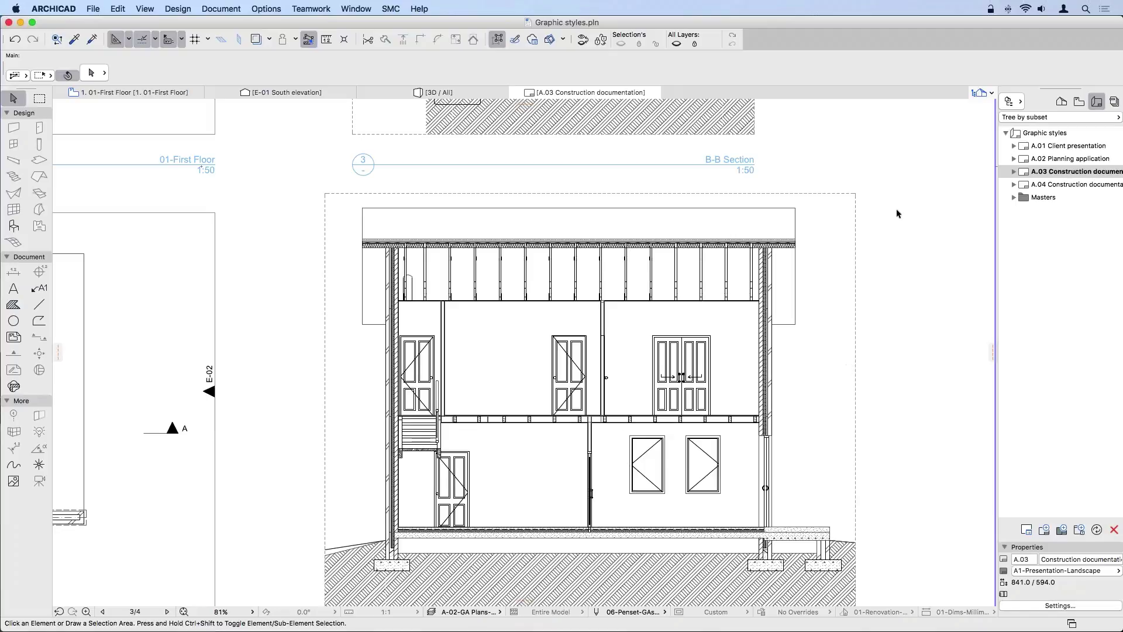
scroll(901, 322, "up", 10)
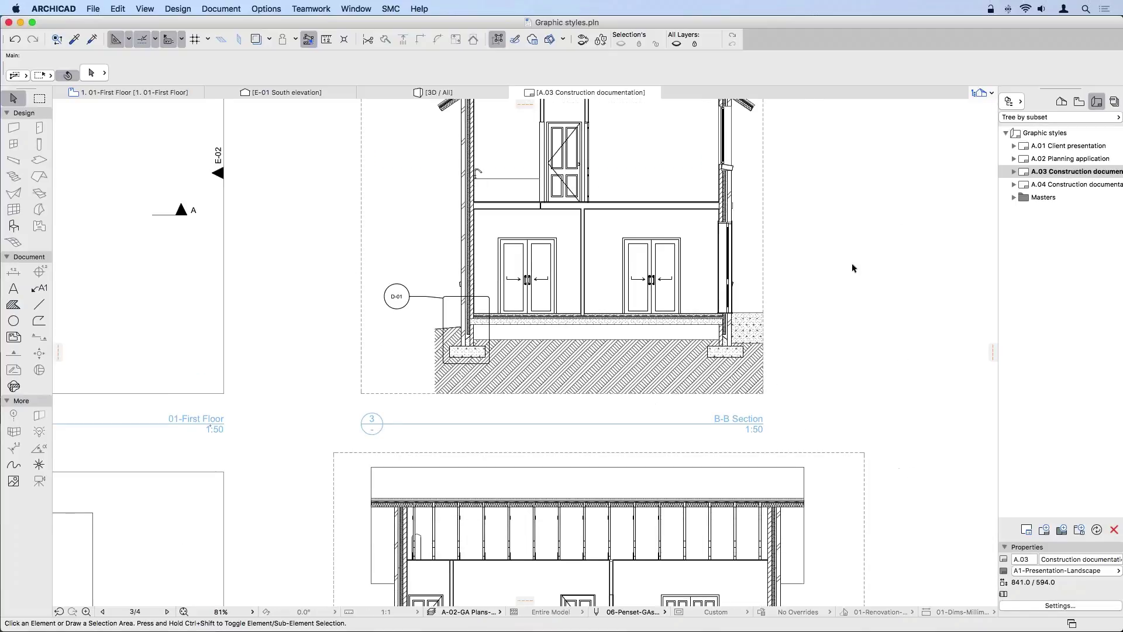
scroll(853, 319, "up", 5)
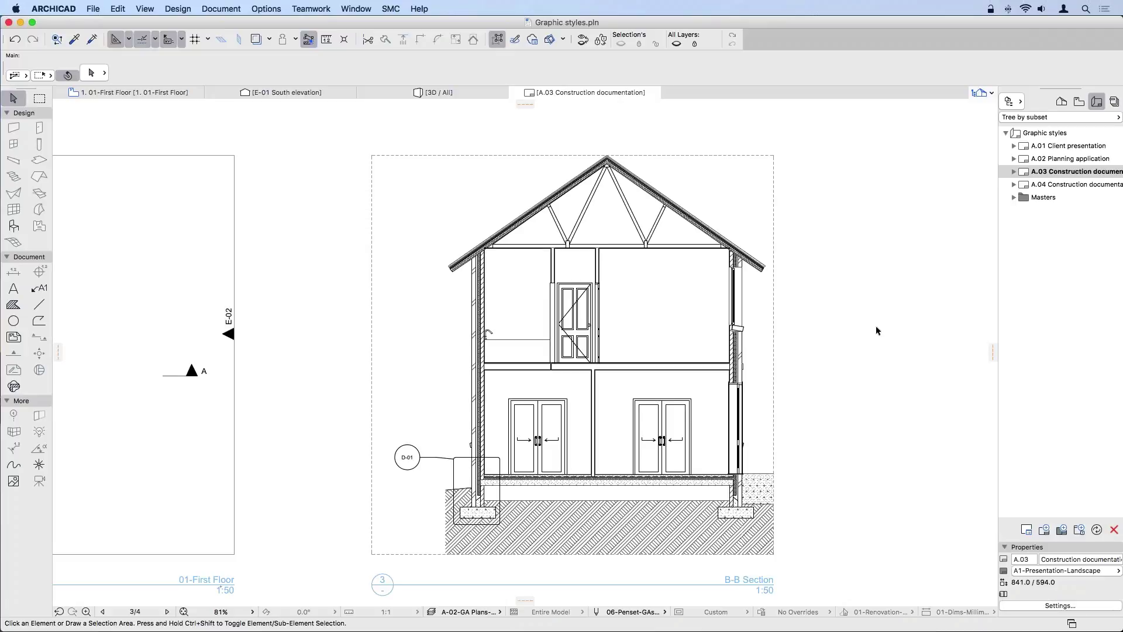
- Open the A.04 Construction documentation layout and examine its First floor connection and 3D Cutaway drawings
double_click(1048, 185)
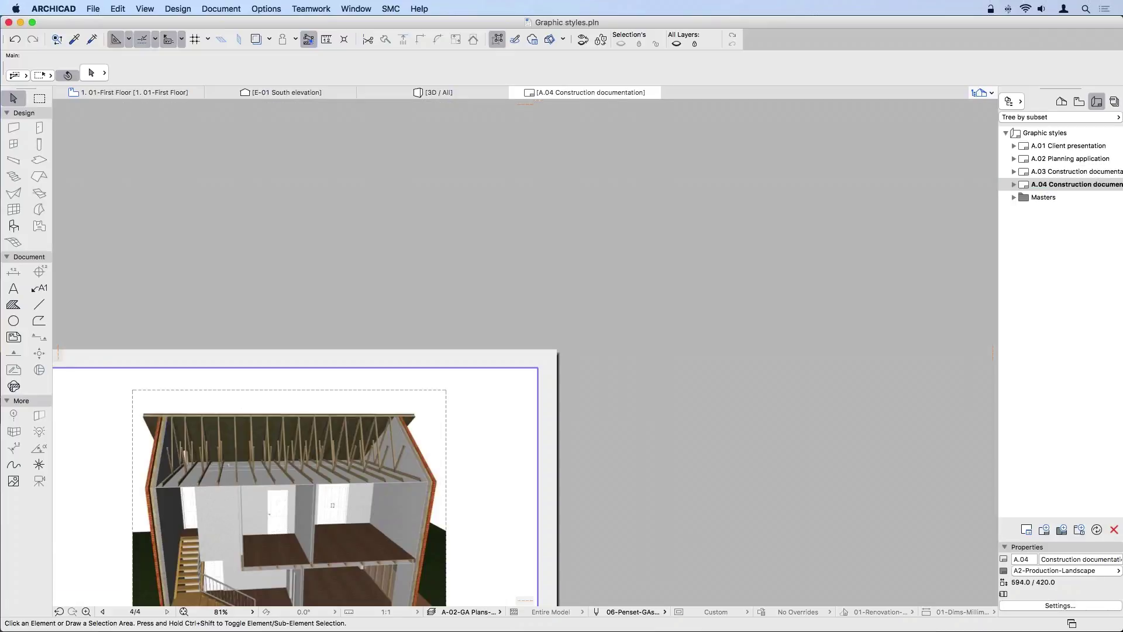
scroll(433, 380, "down", 5)
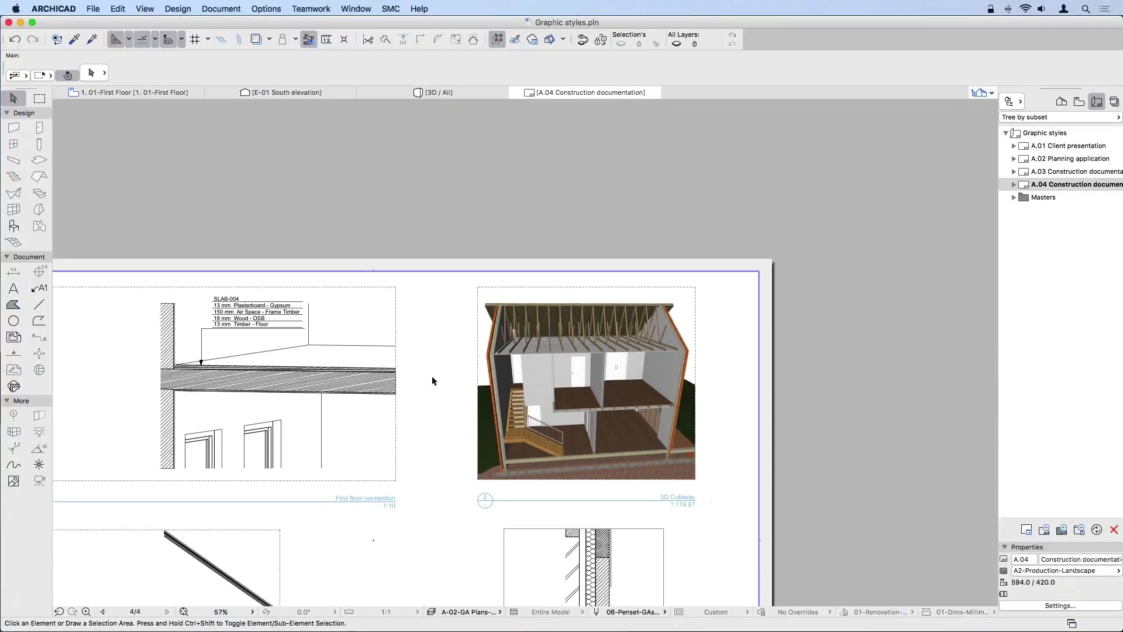
middle_click_drag(433, 381, 578, 237)
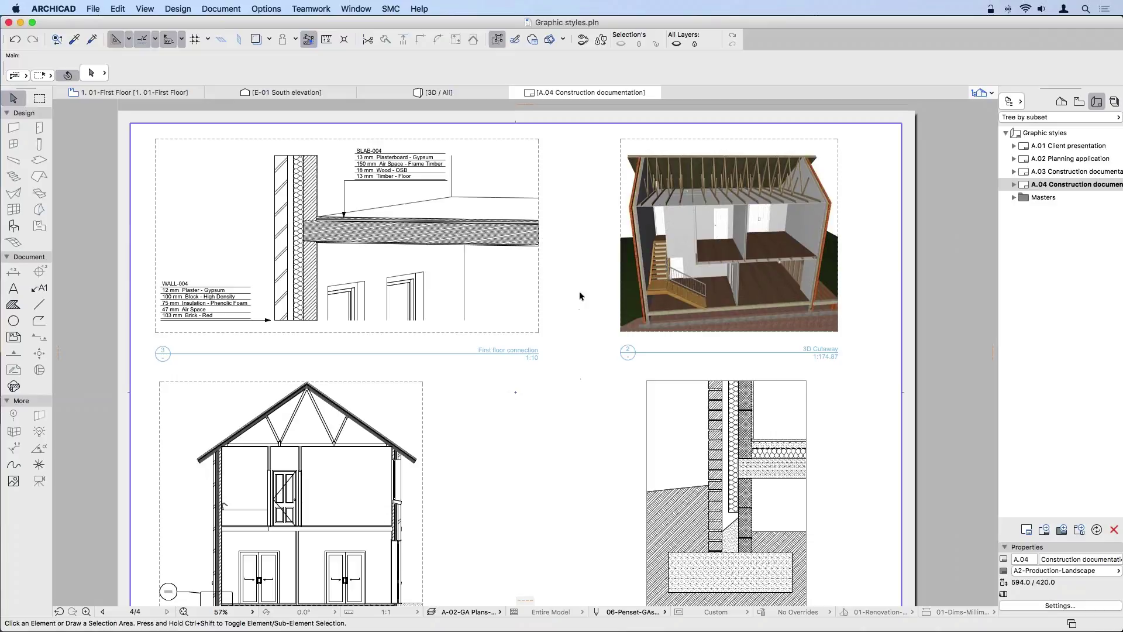
middle_click_drag(571, 296, 700, 367)
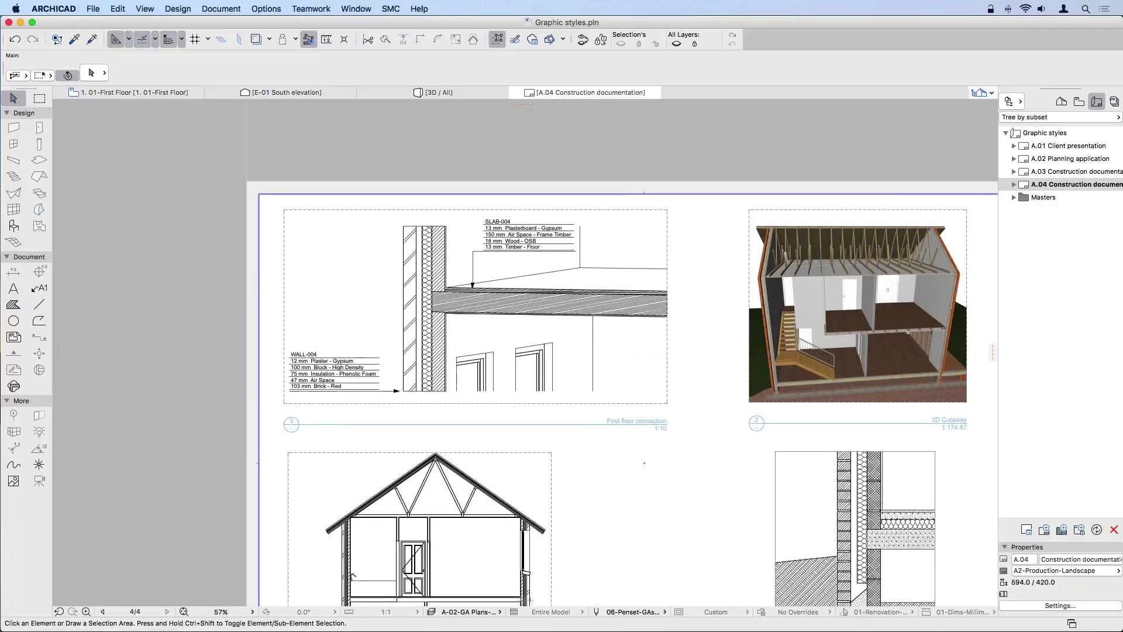
left_click(544, 369)
key("Escape")
- Open the source view of the First floor connection drawing and select the floor slab in that 3D document
mouse_move(453, 288)
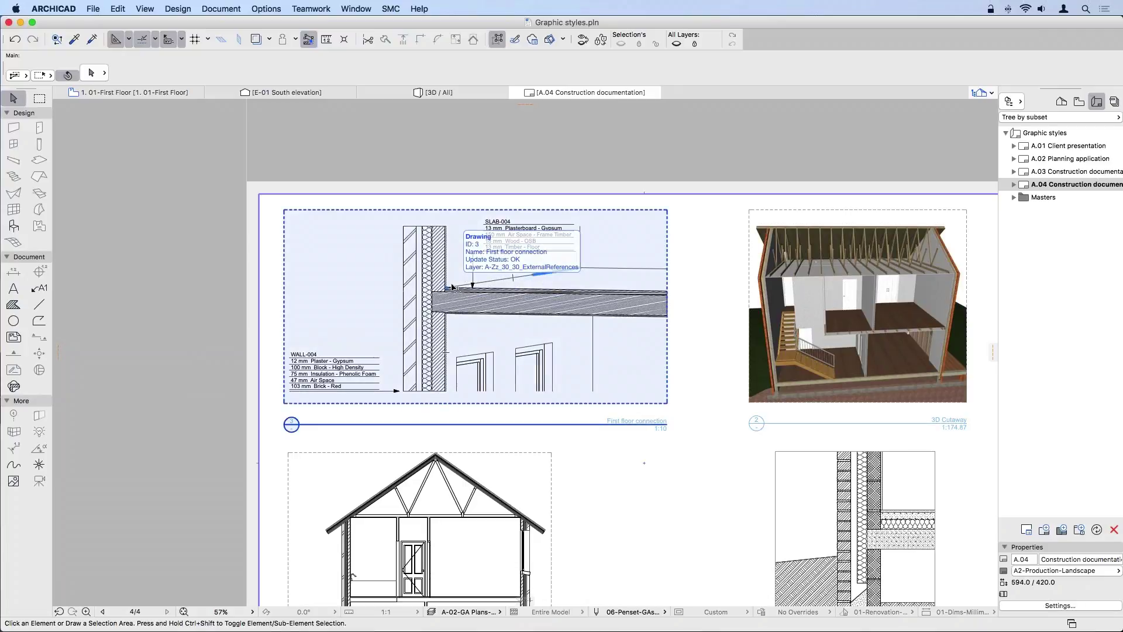
left_click(420, 282)
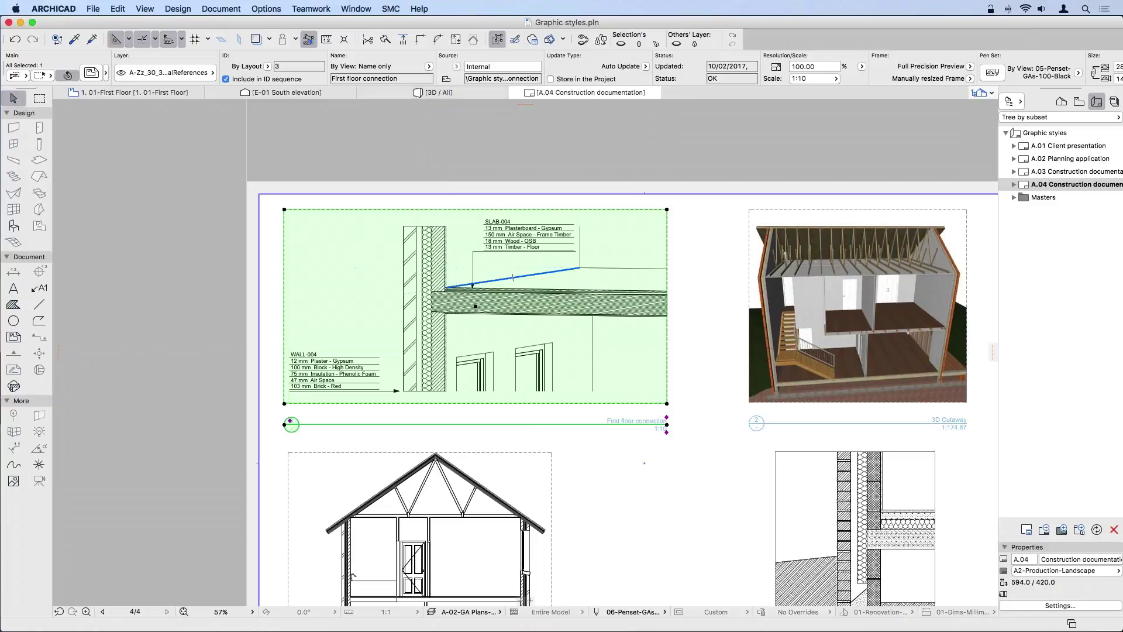
right_click(364, 268)
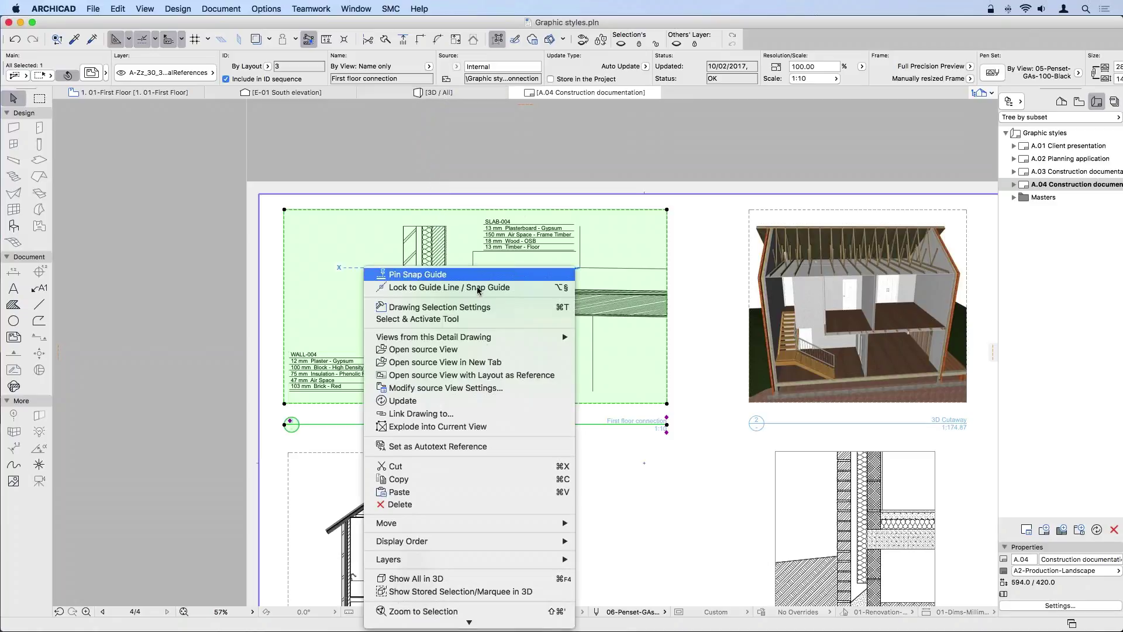
left_click(463, 350)
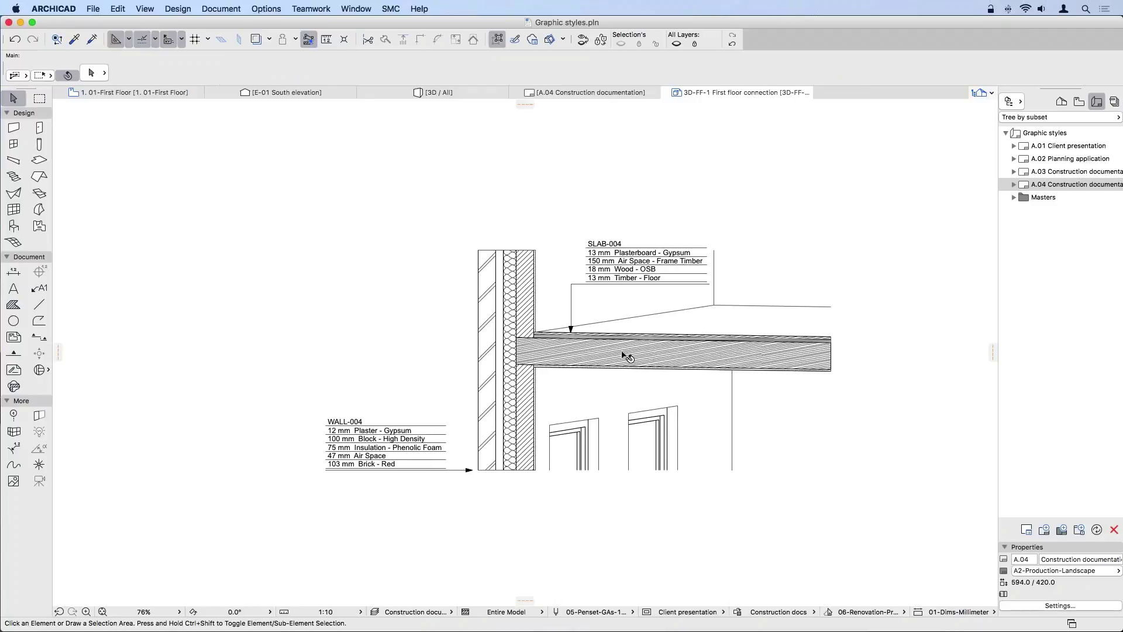
left_click(722, 325)
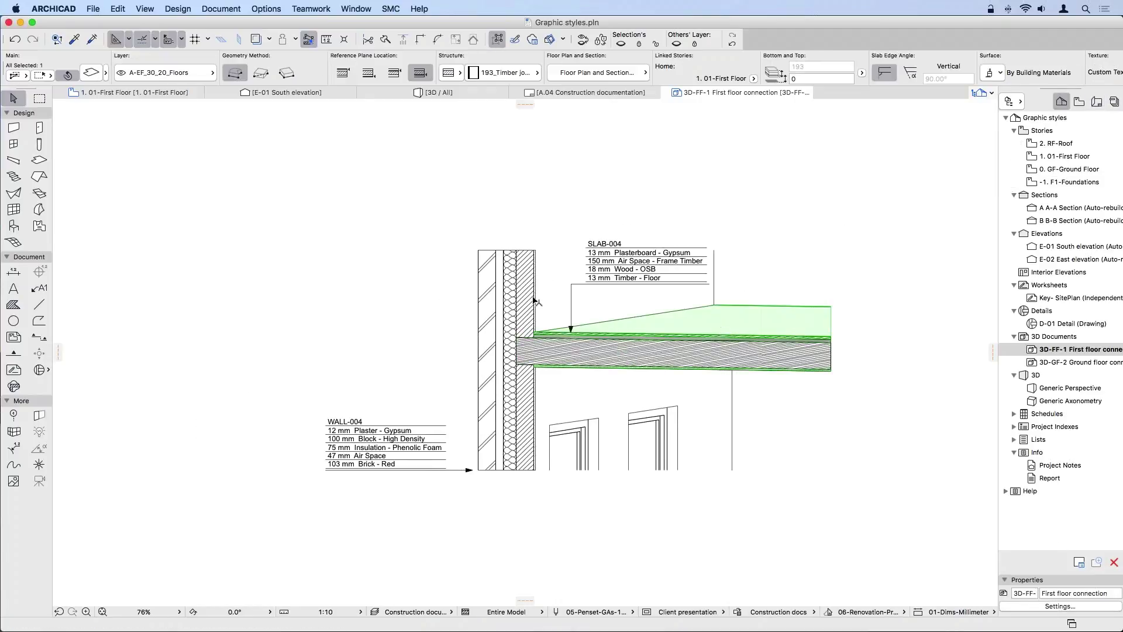
- Select the external wall, and inspect the First floor connection 3D document's cut and uncut Model Display settings without changing them
left_click(563, 289)
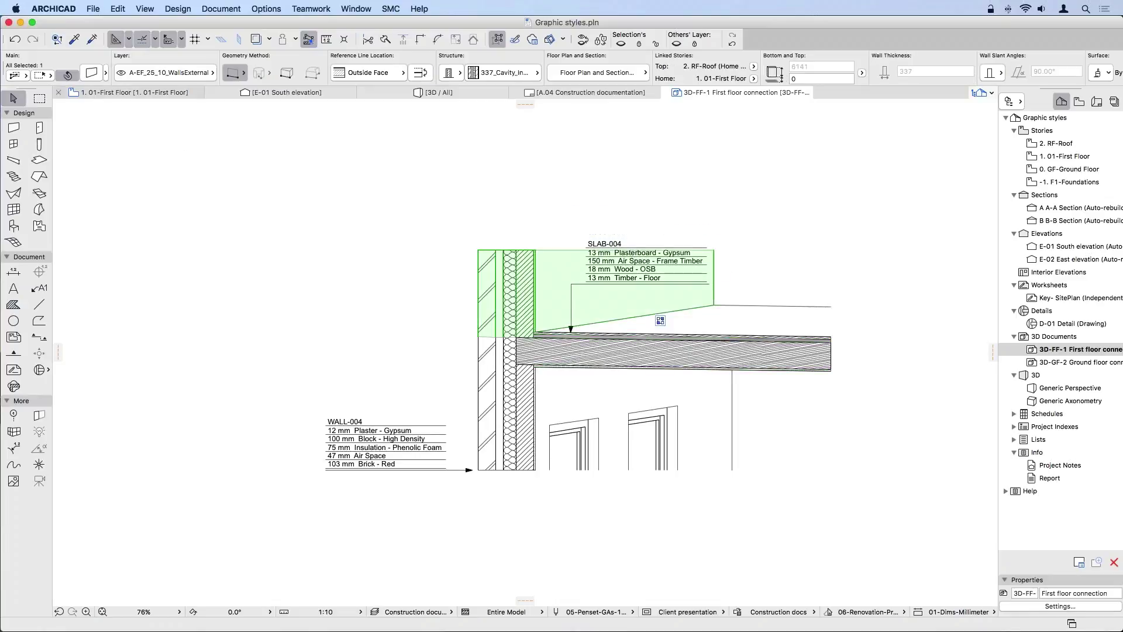
left_click(363, 307)
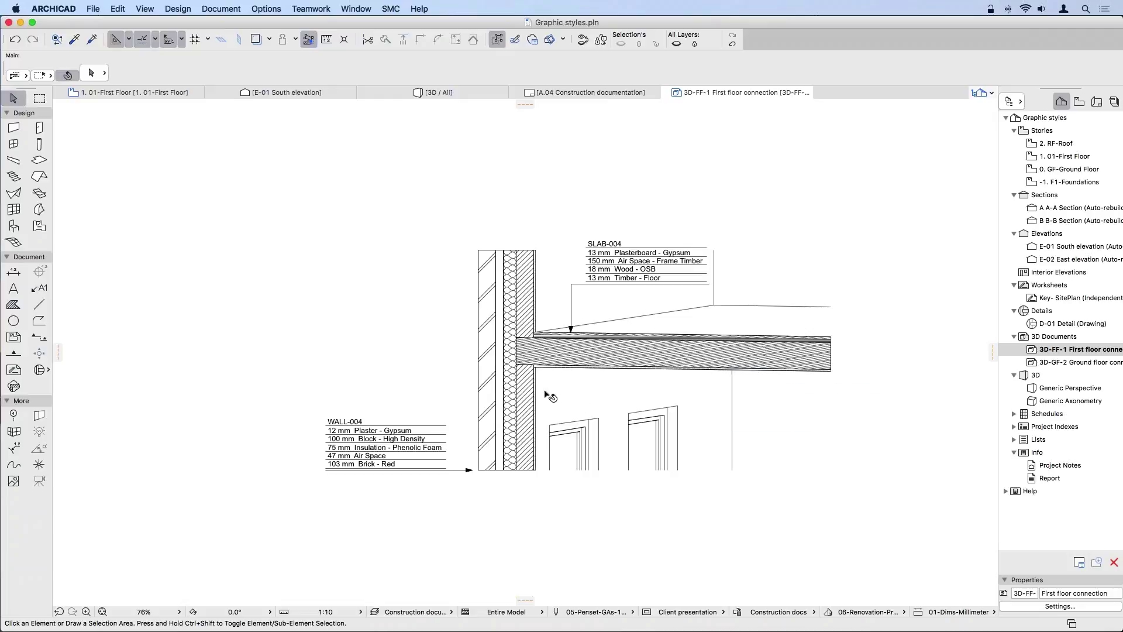
right_click(1050, 351)
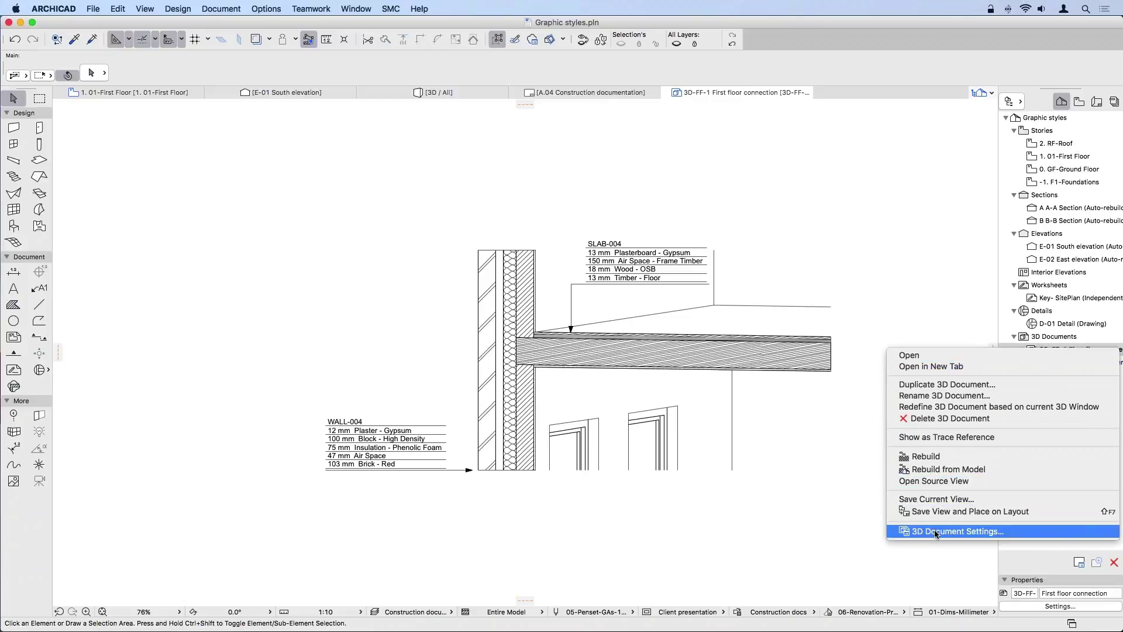
left_click(955, 532)
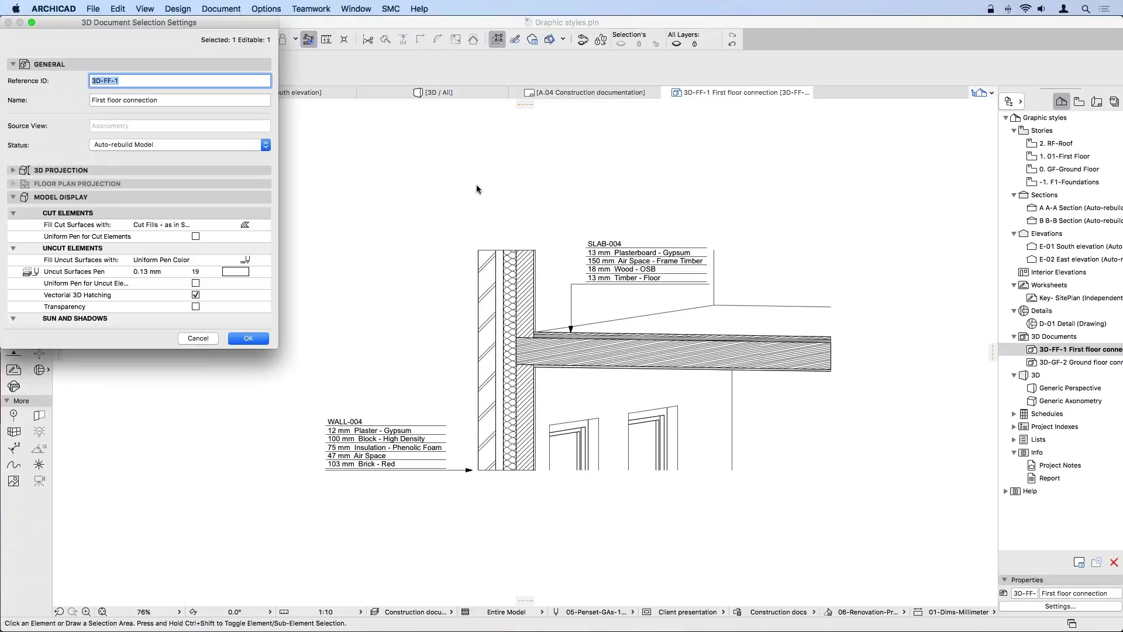
left_click_drag(191, 26, 754, 151)
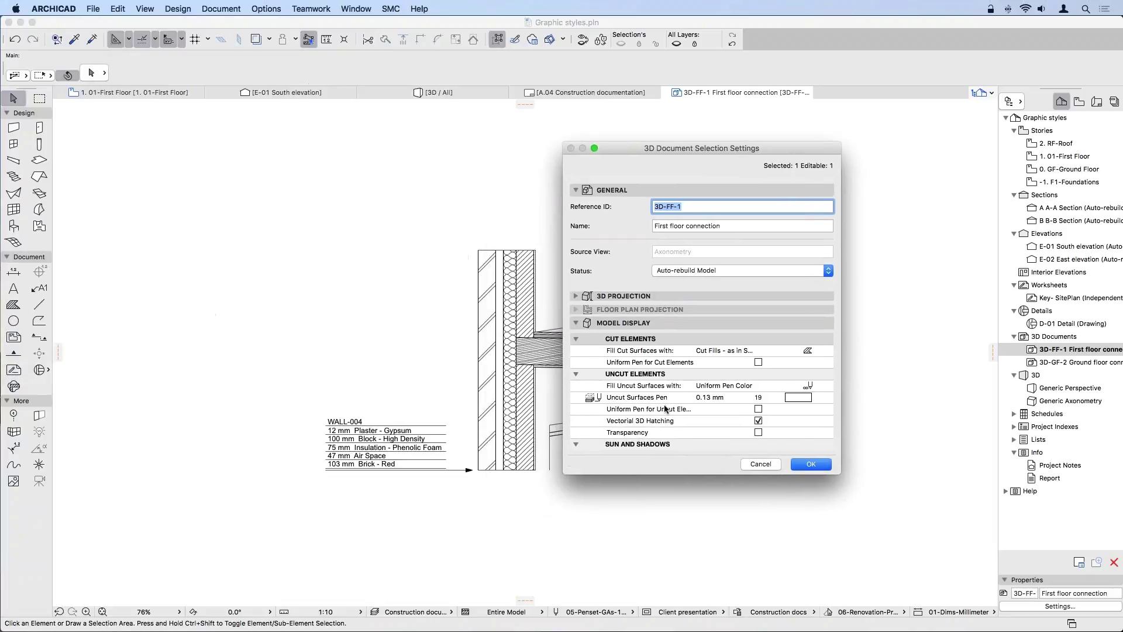
left_click_drag(659, 474, 659, 583)
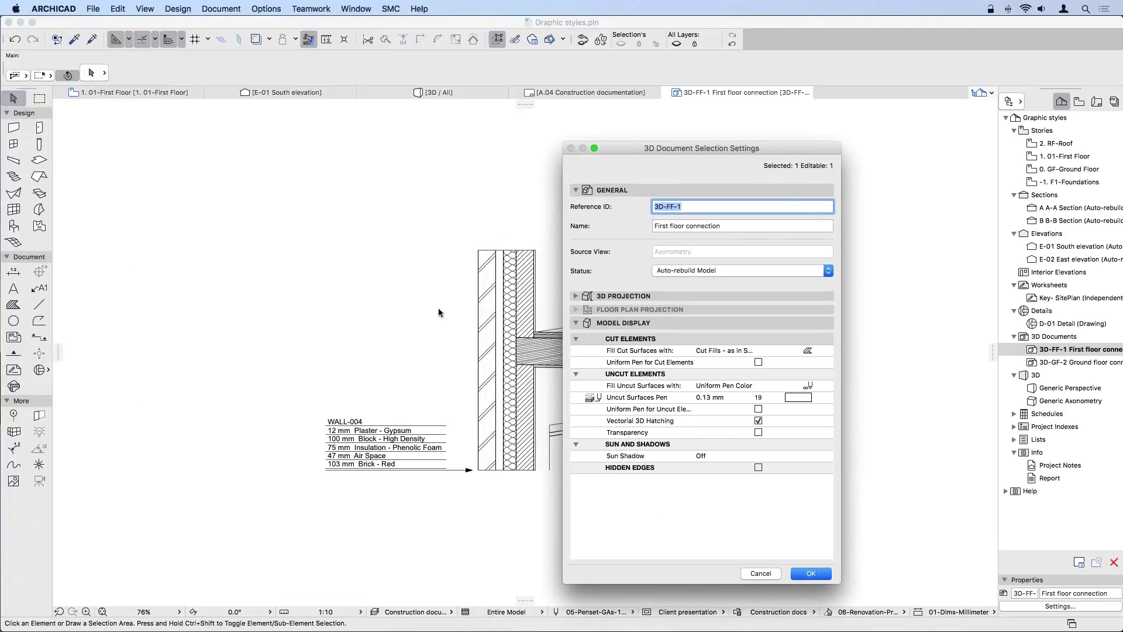
left_click_drag(684, 148, 852, 128)
left_click(781, 330)
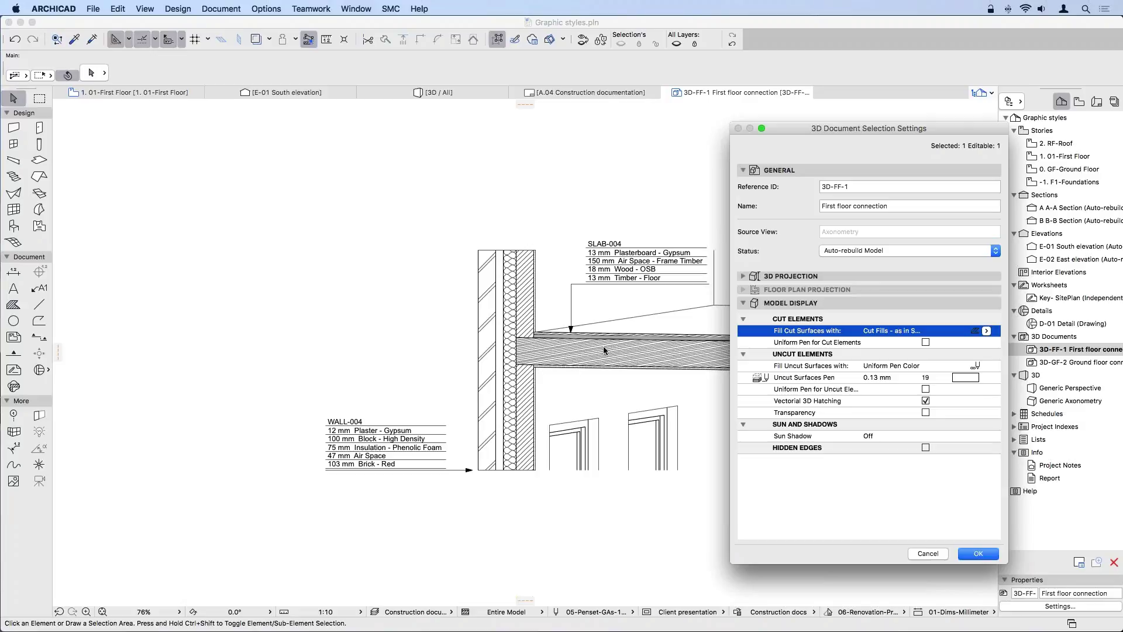
left_click(929, 553)
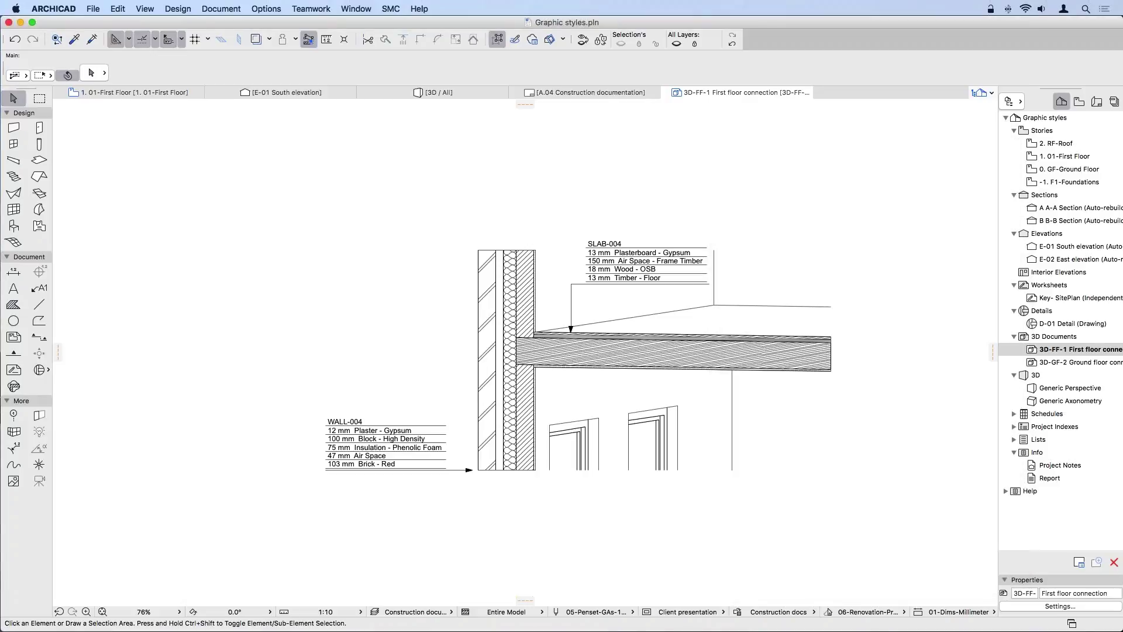
- Check the floor slab's selection in the 3D document and examine the 3D Cutaway drawing on the A.04 layout
left_click(643, 271)
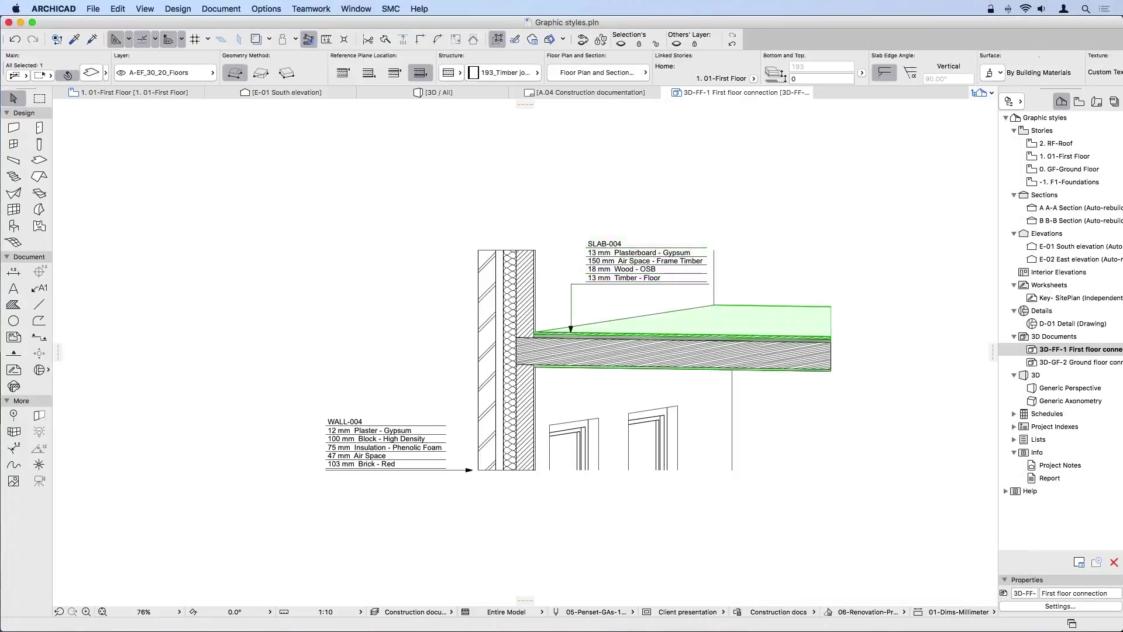
left_click(895, 367)
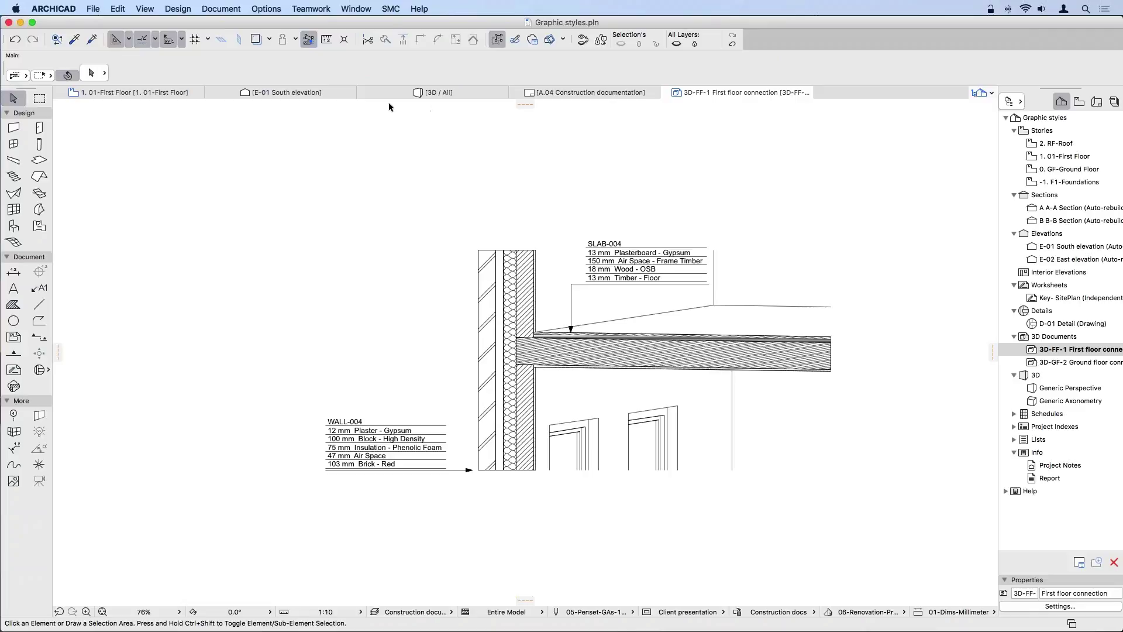
left_click(605, 94)
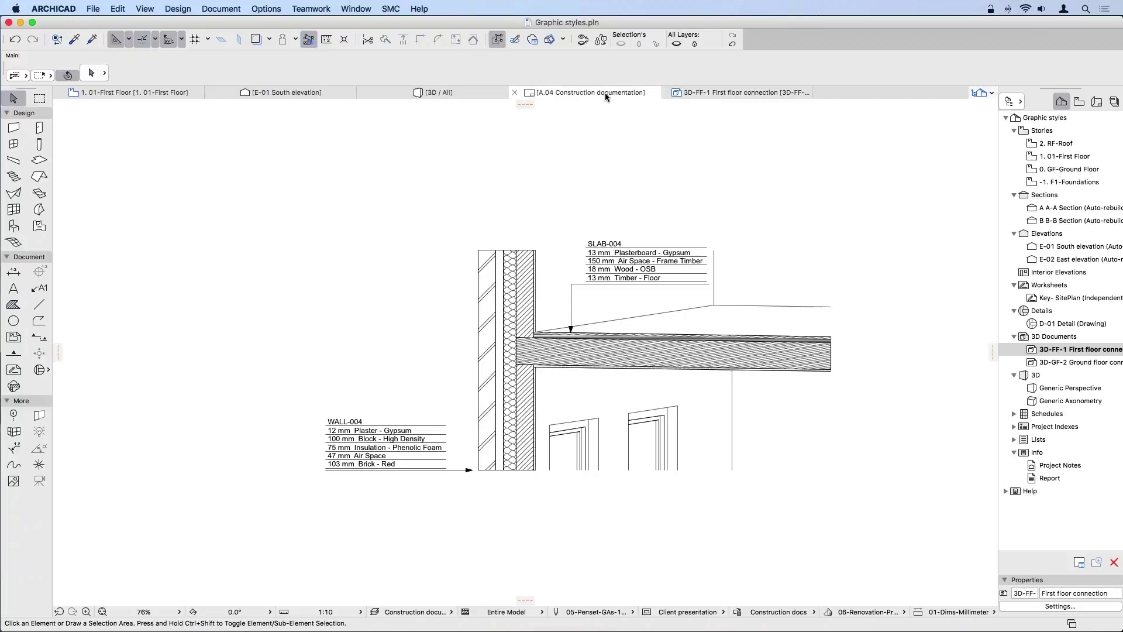
left_click(747, 296)
middle_click_drag(747, 297, 632, 296)
scroll(609, 326, "up", 5)
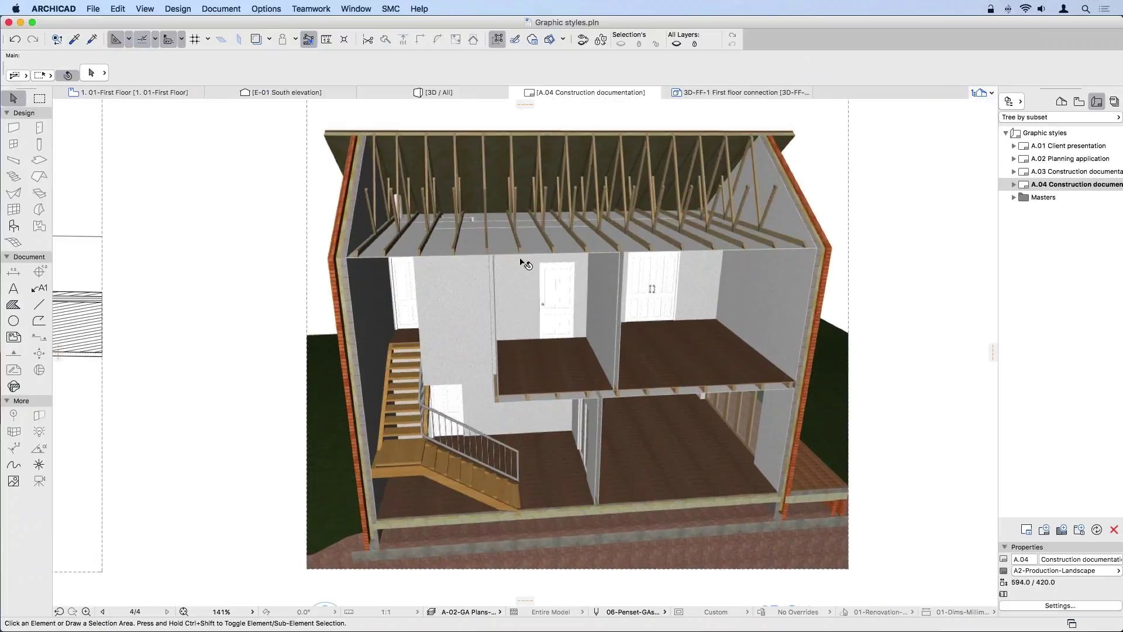
- Show the cutting planes in the 3D window and delete all of the existing ones
left_click(432, 94)
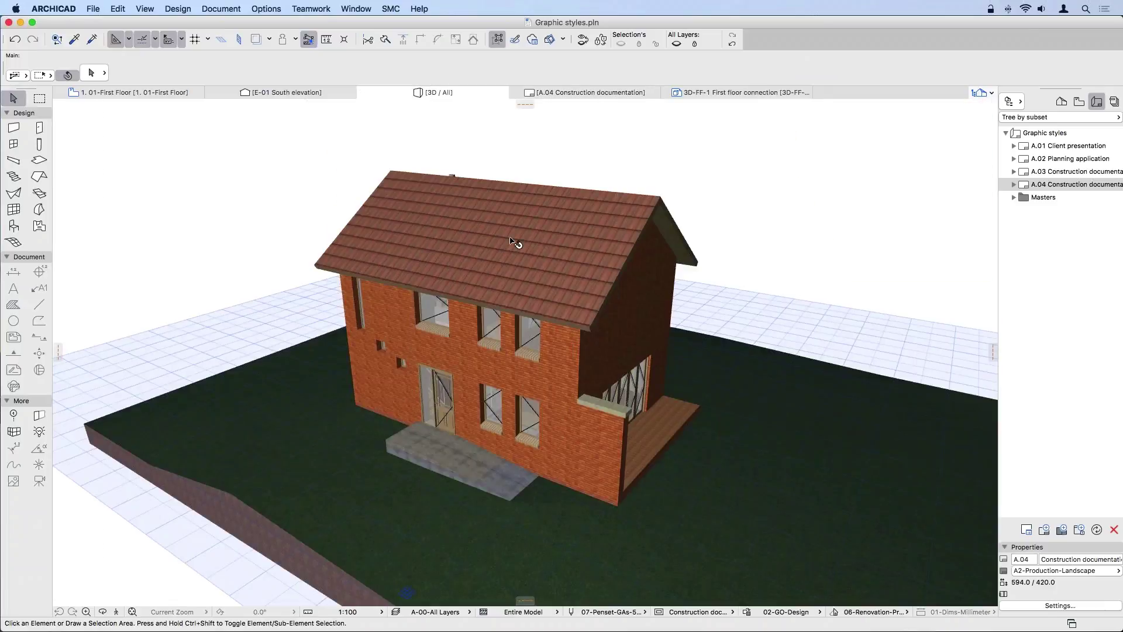
middle_click_drag(515, 243, 451, 276, "shift")
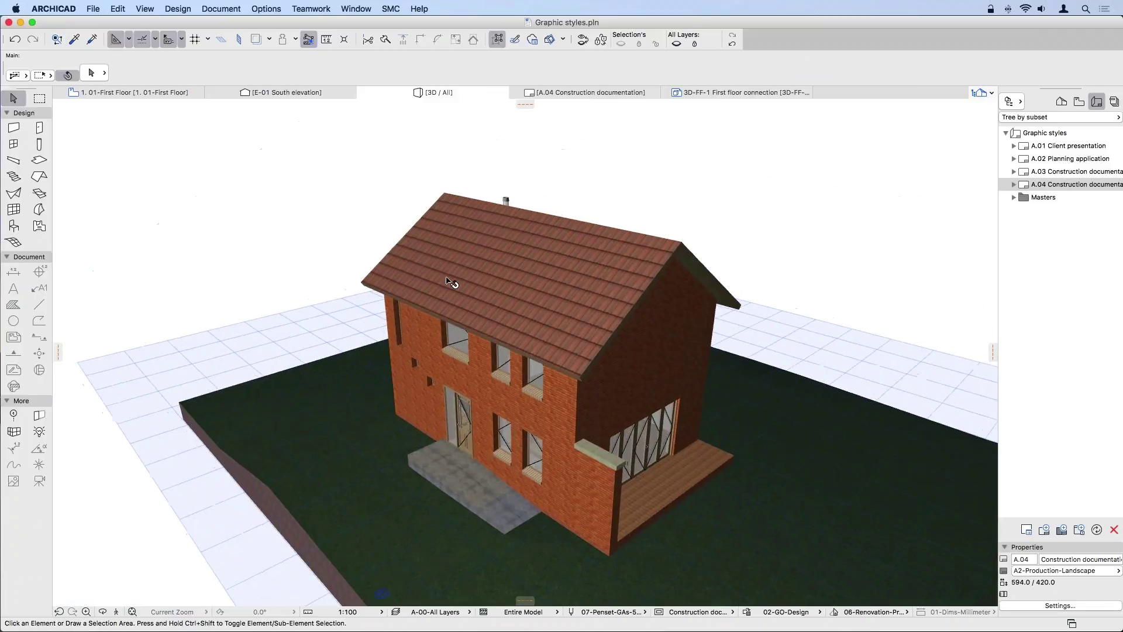
left_click(550, 39)
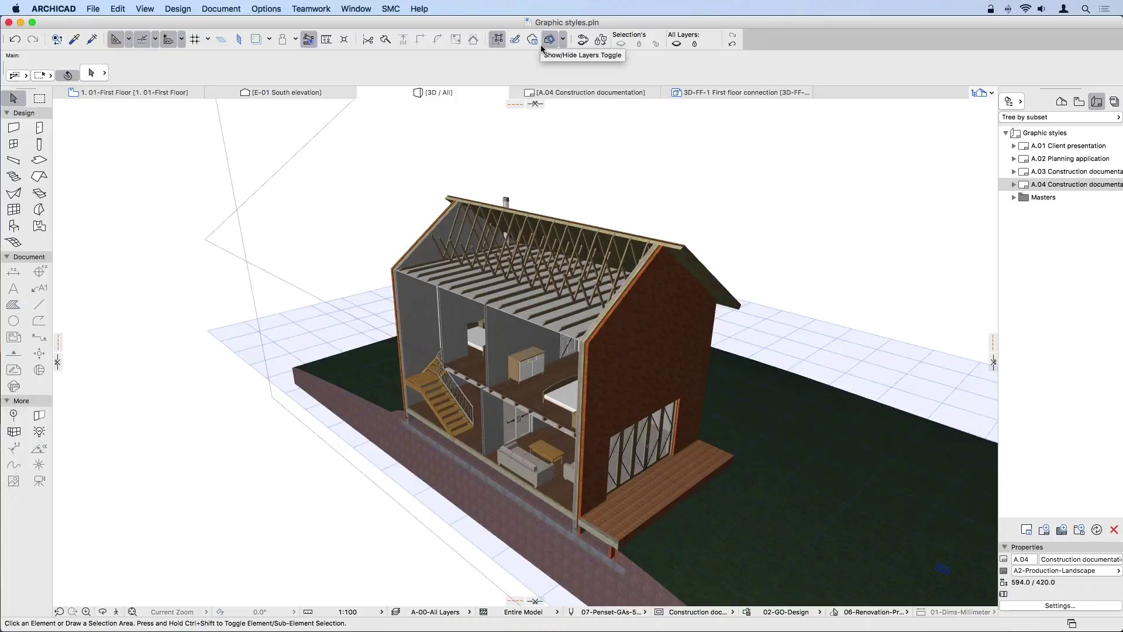
left_click(563, 39)
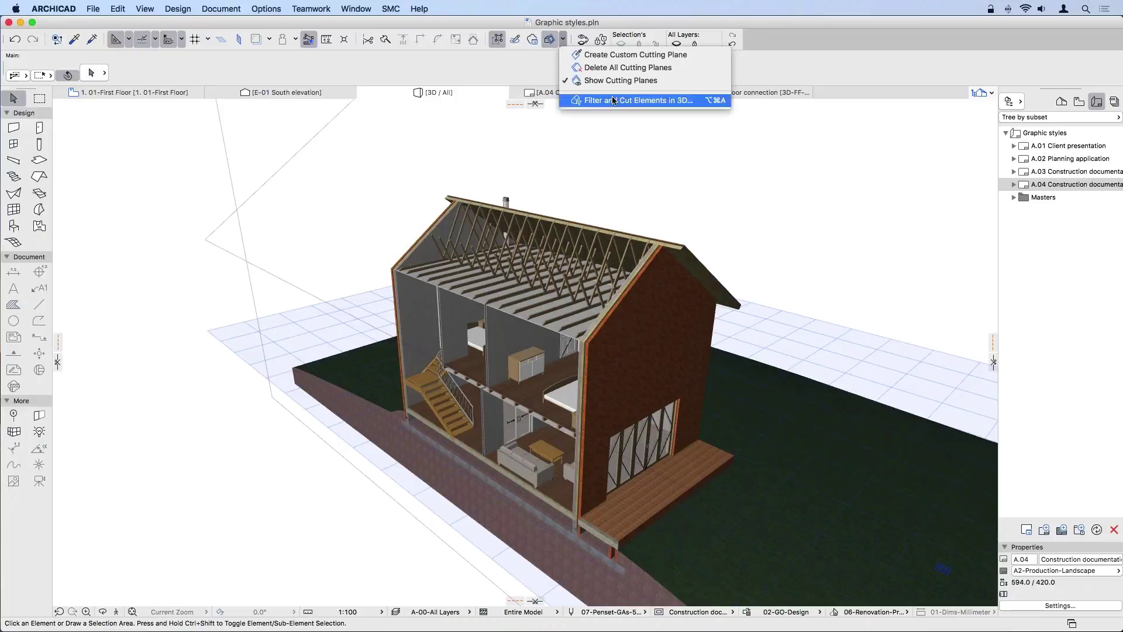
left_click(614, 80)
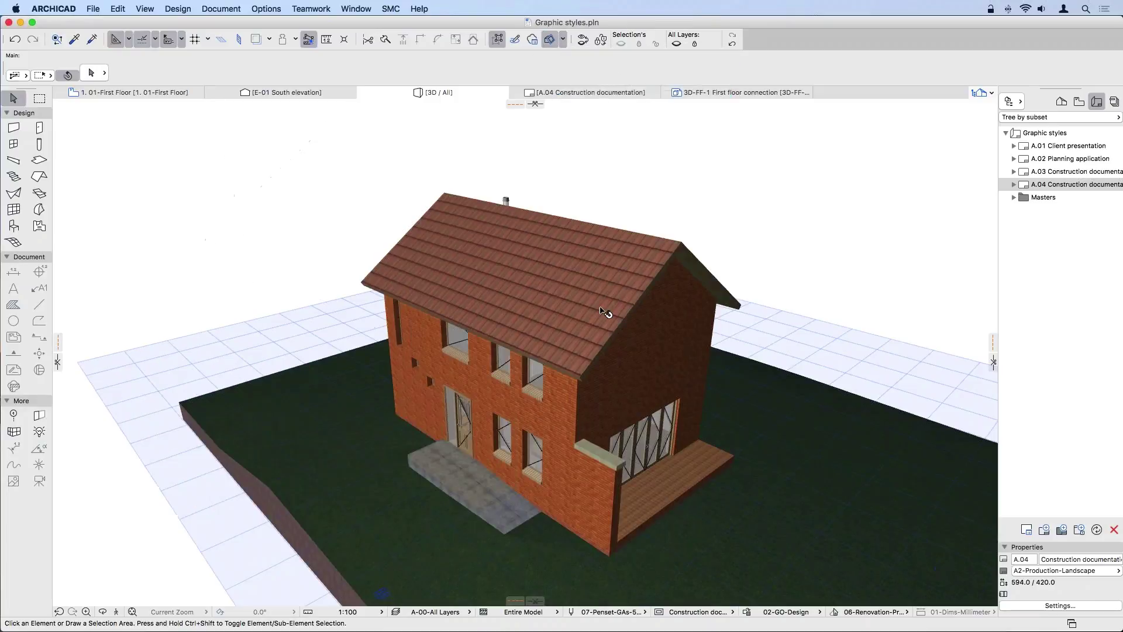
- Place and finalize a vertical cutting plane parallel to the house's front wall, cutting that wall away to expose the rooms
middle_click_drag(706, 346, 534, 77, "shift")
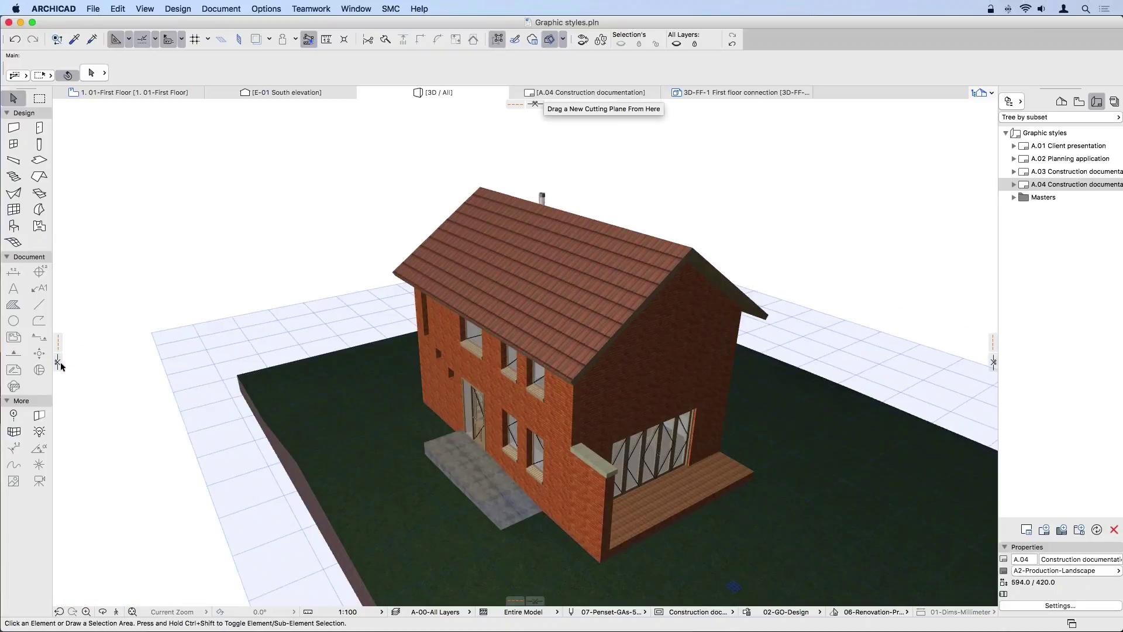
left_click_drag(58, 359, 543, 264)
left_click_drag(550, 387, 507, 397)
left_click(601, 391)
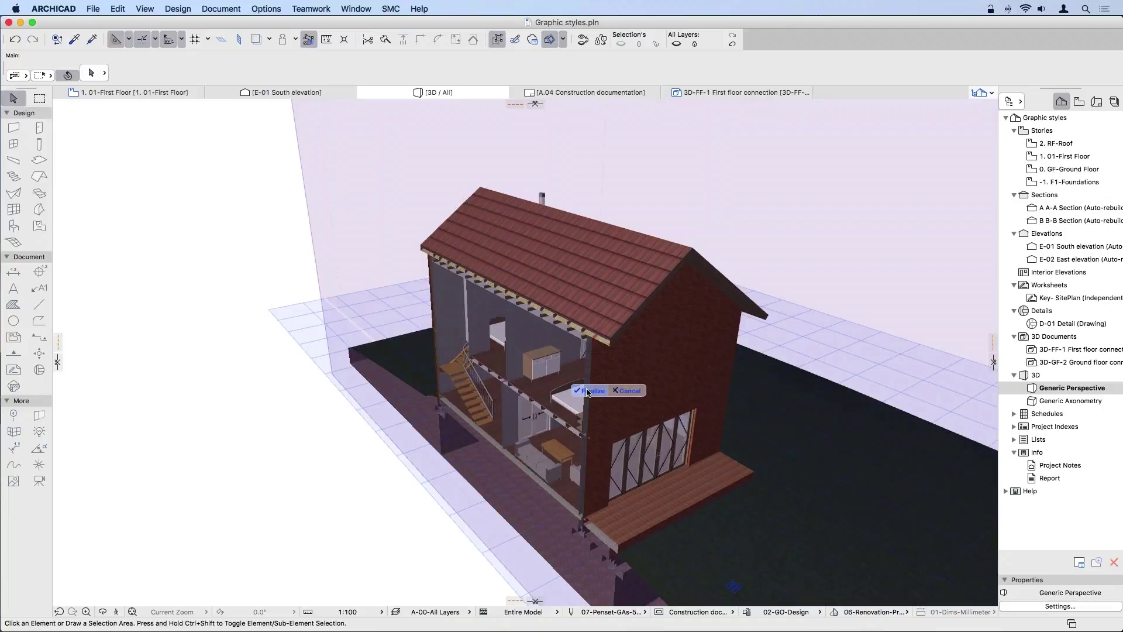
- Create a custom cutting plane along the front roof slope, cutting off the roof covering above the trusses, and finalize it
left_click(563, 40)
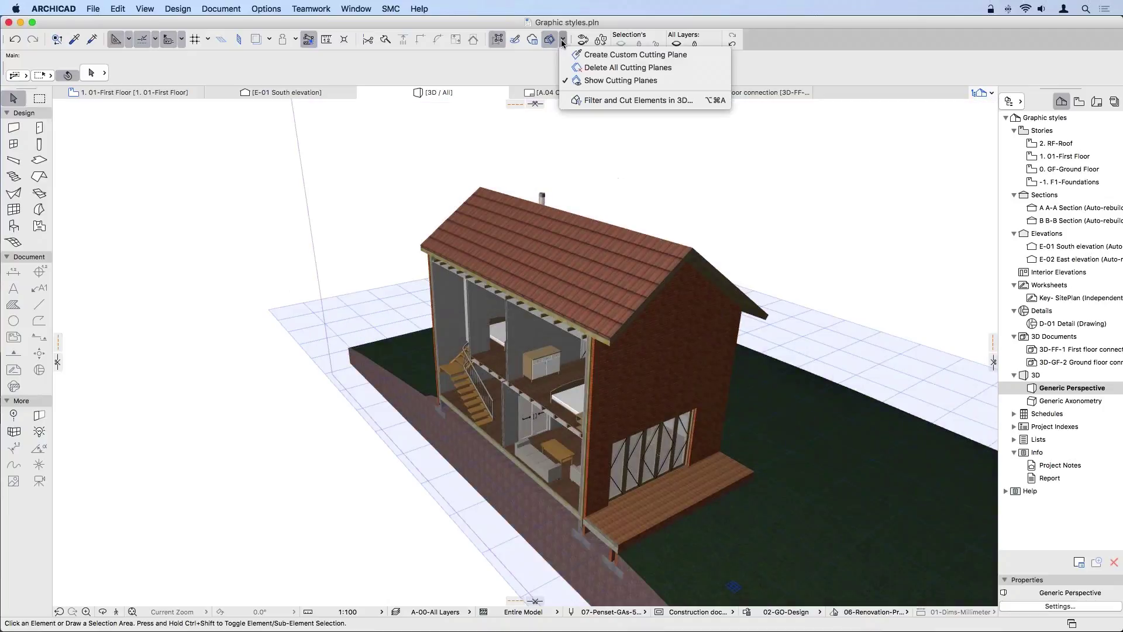
left_click(609, 55)
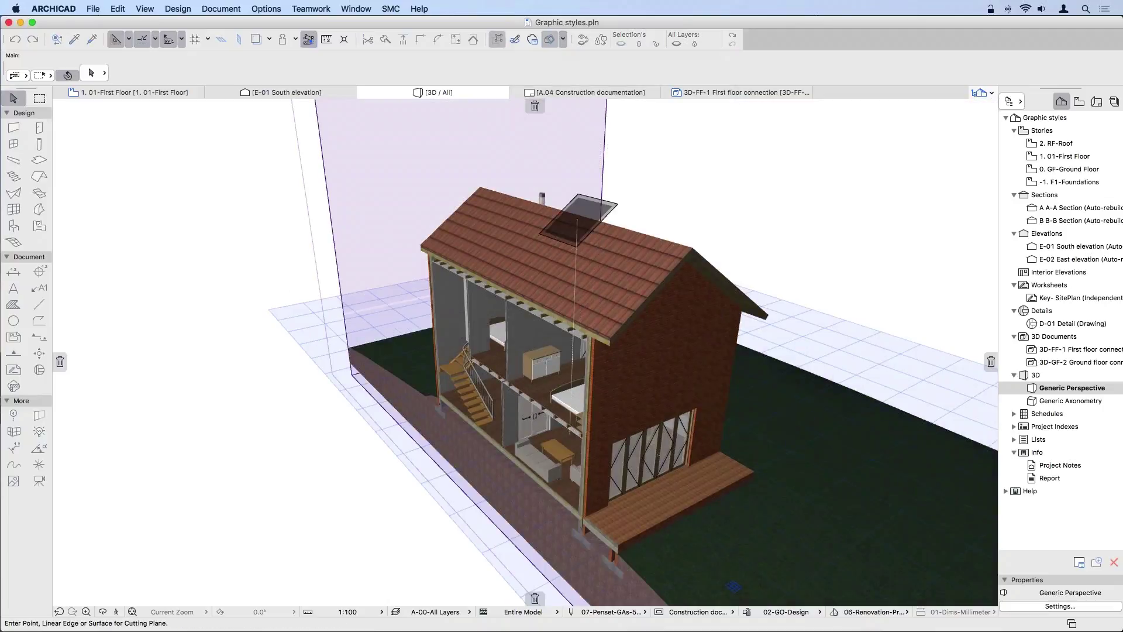
left_click(608, 286)
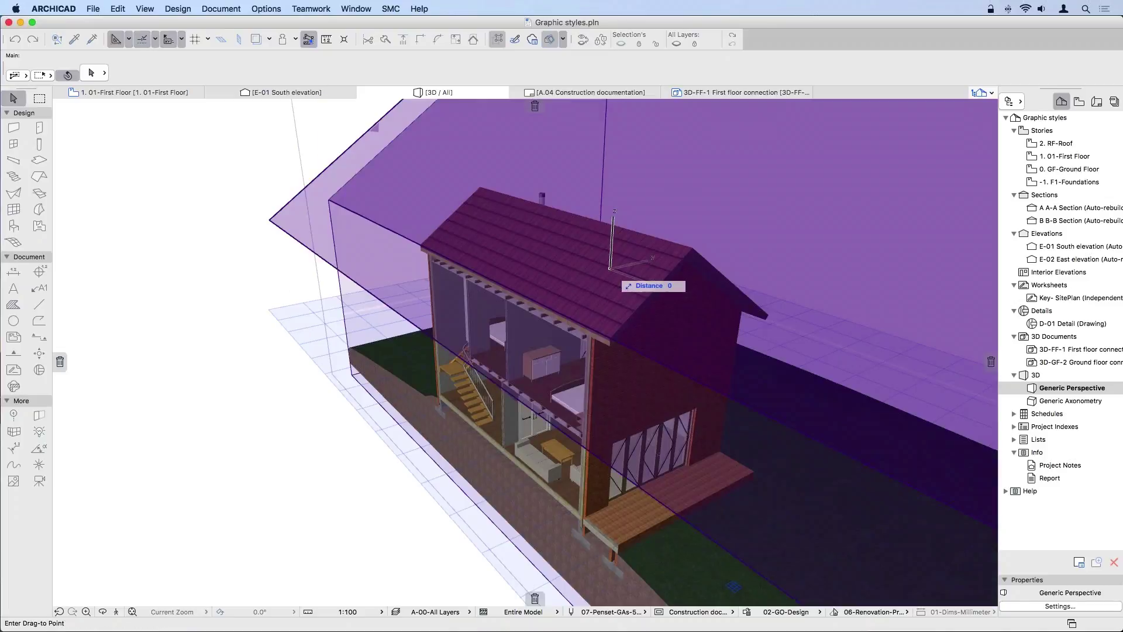
left_click(606, 286)
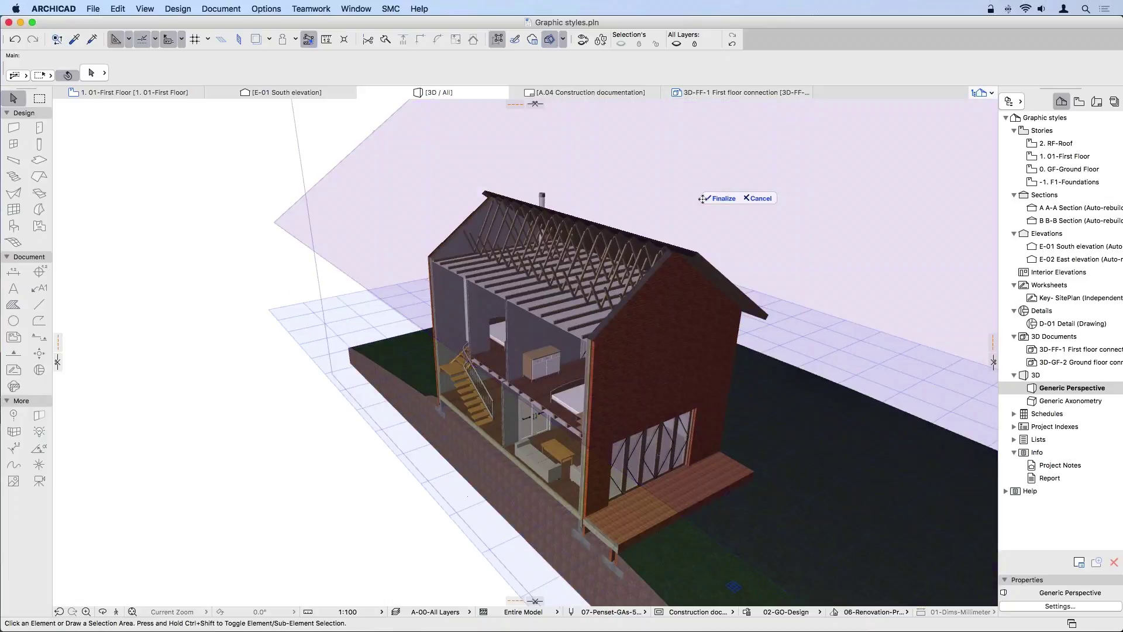
left_click(720, 198)
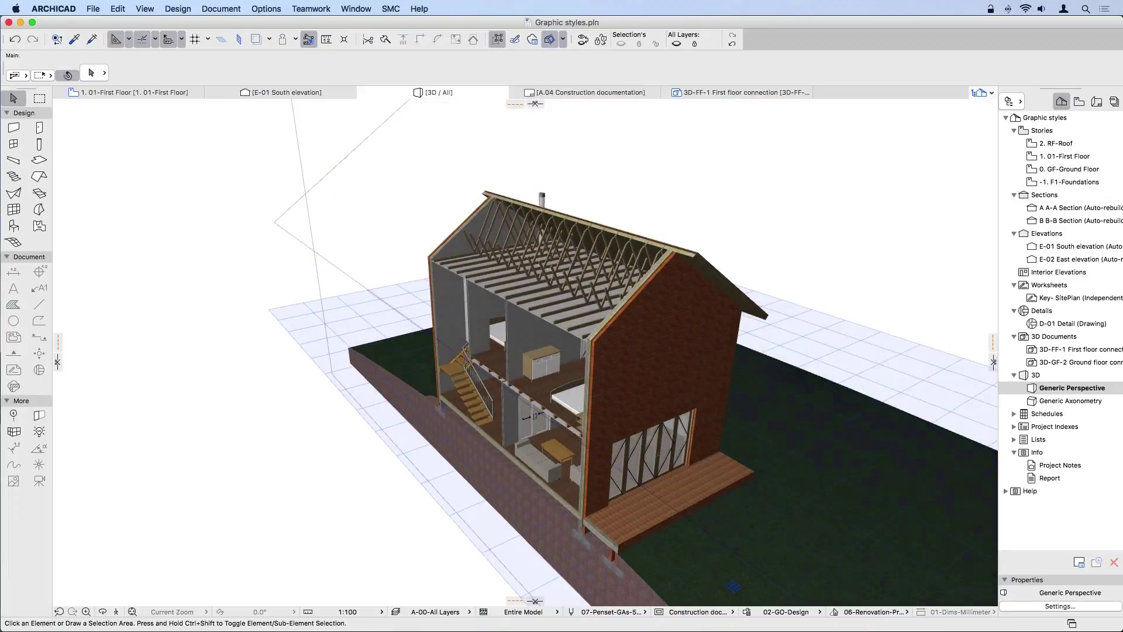
- Move the vertical cutting plane about 203 mm closer to the front wall in the First Floor plan and review the 3D cutaway
middle_click_drag(561, 292, 715, 320, "shift")
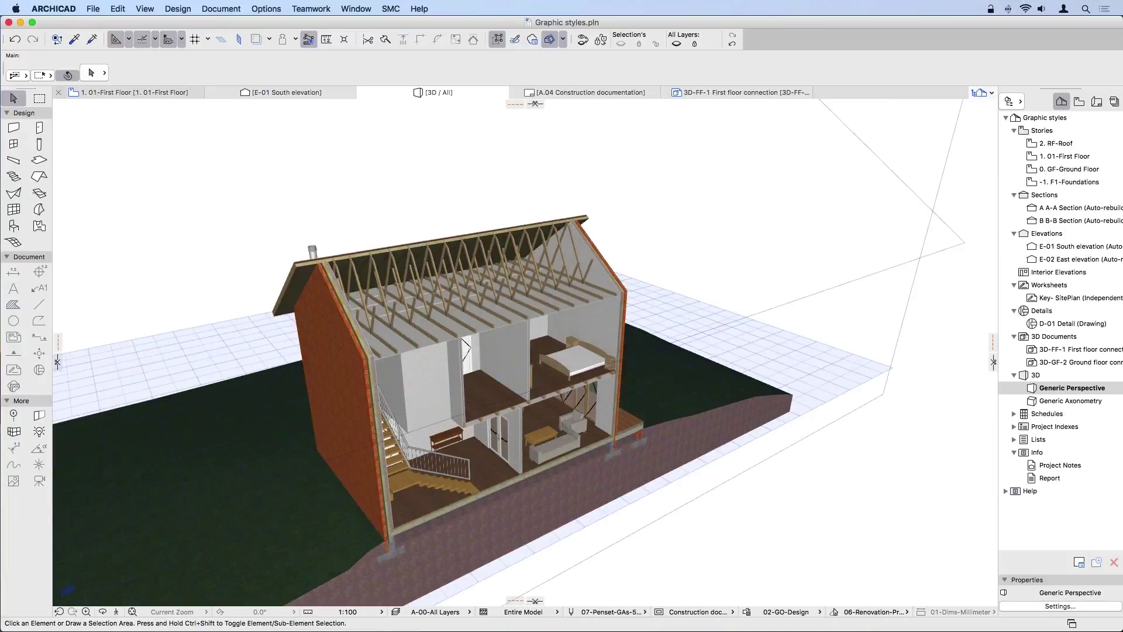
left_click(129, 92)
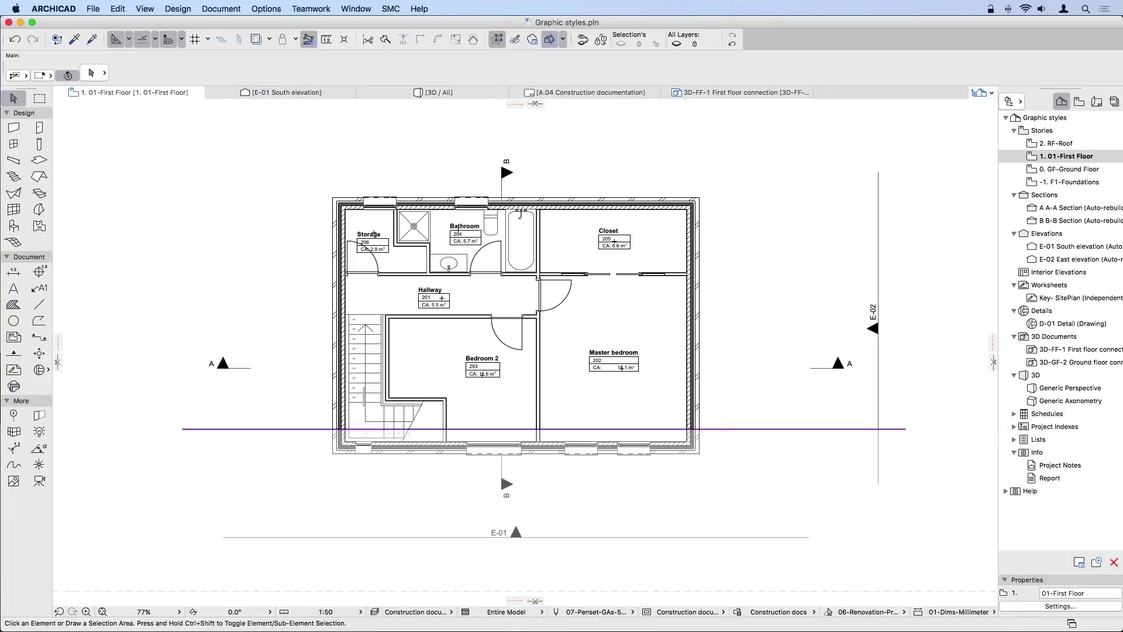
scroll(762, 461, "left", 5)
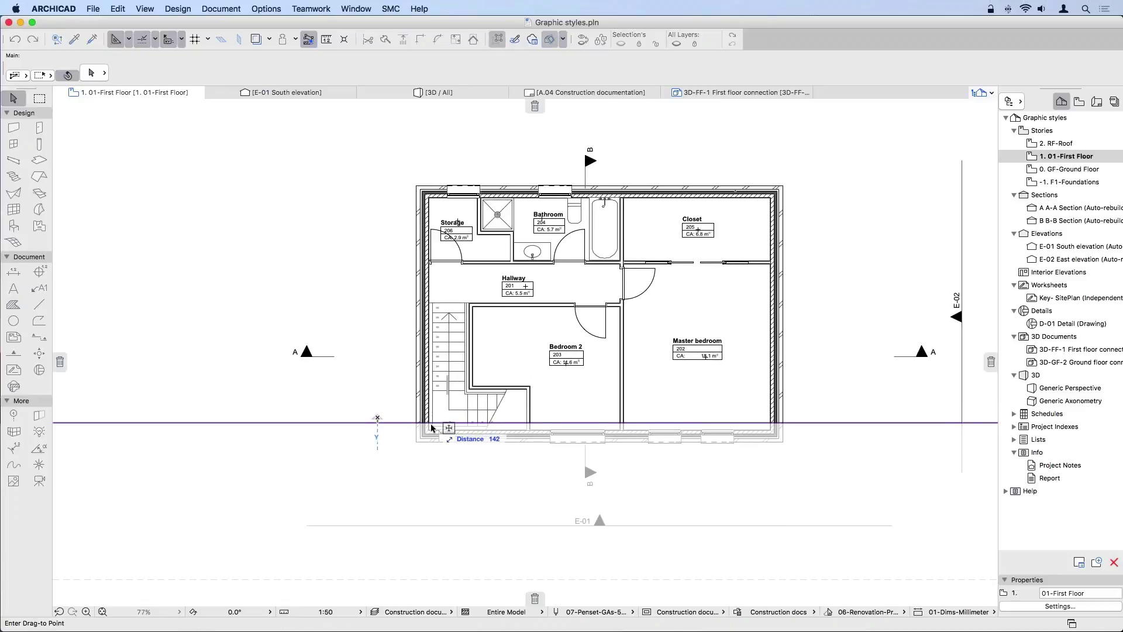
scroll(433, 429, "up", 3)
scroll(433, 429, "up", 2)
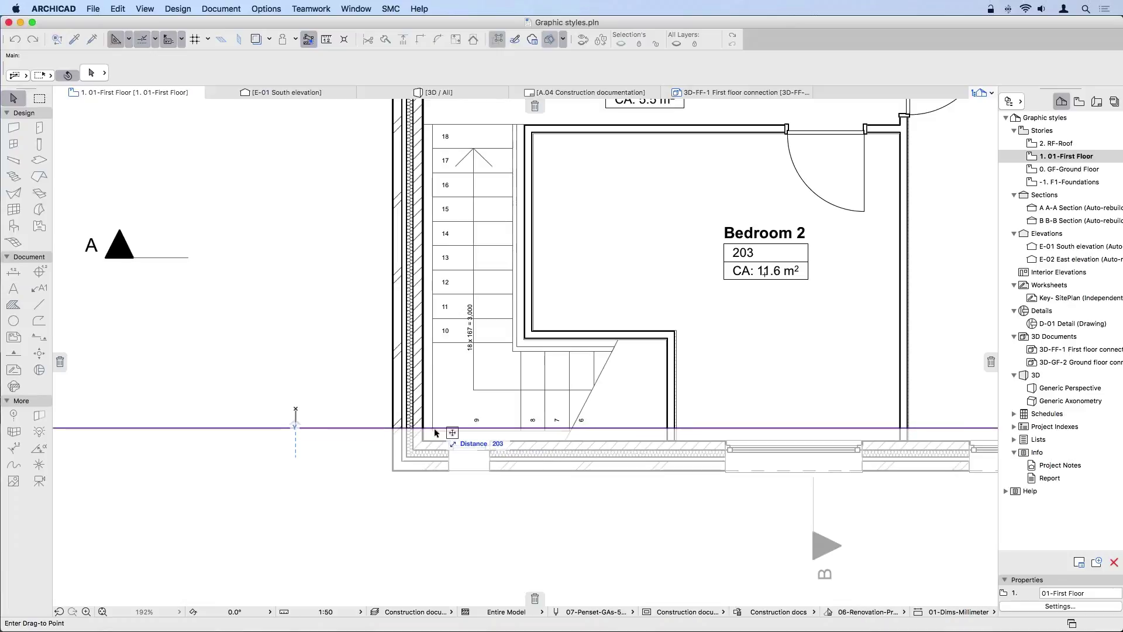
left_click(455, 430)
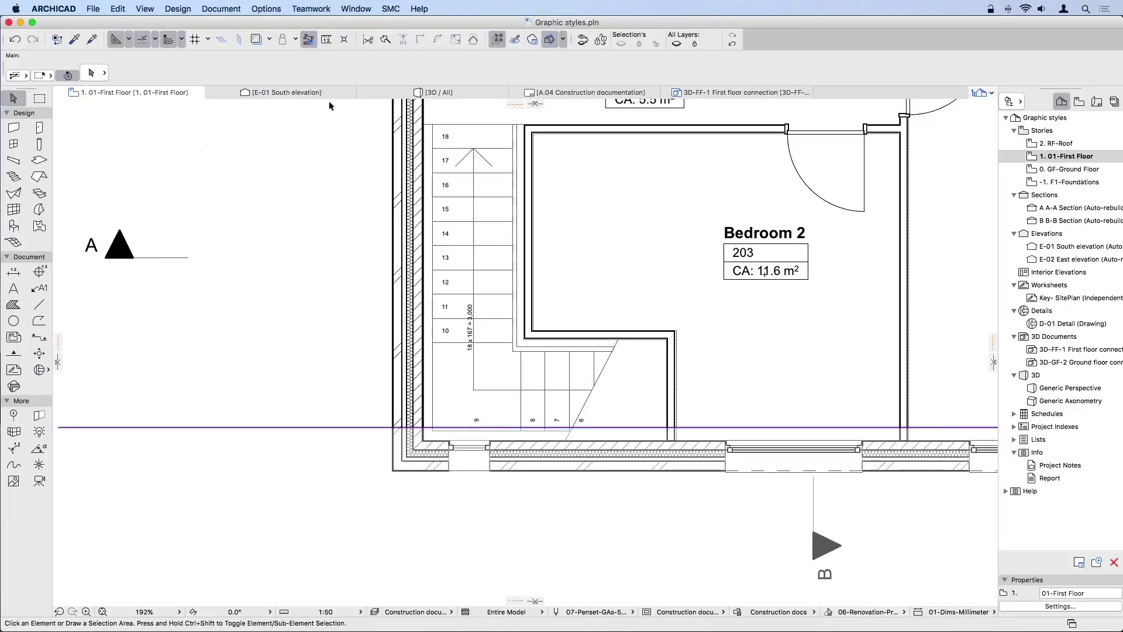
left_click(482, 95)
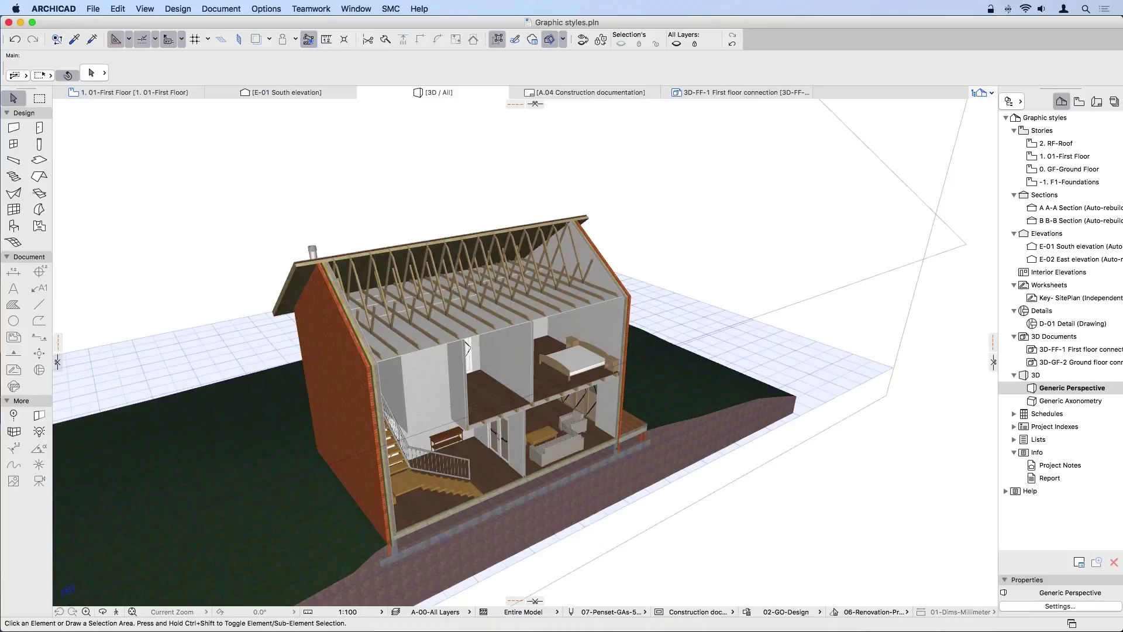
middle_click_drag(817, 372, 445, 327, "shift")
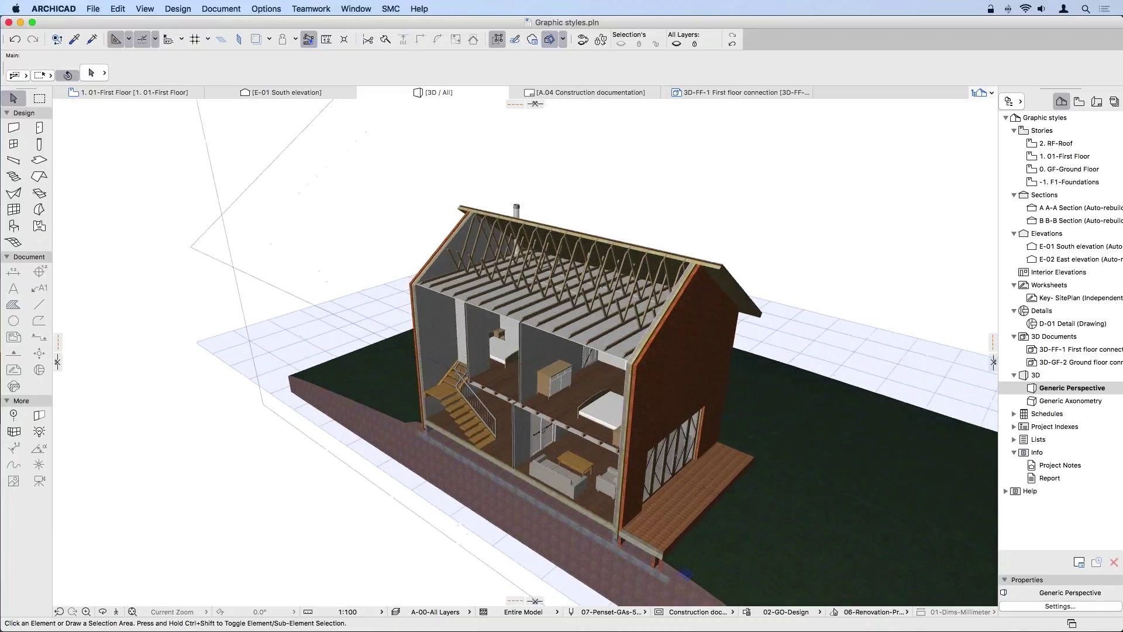
- Return to the A.04 Construction documentation layout and examine the foundation and ground floor wall detail beneath the 3D Cutaway
left_click(1098, 102)
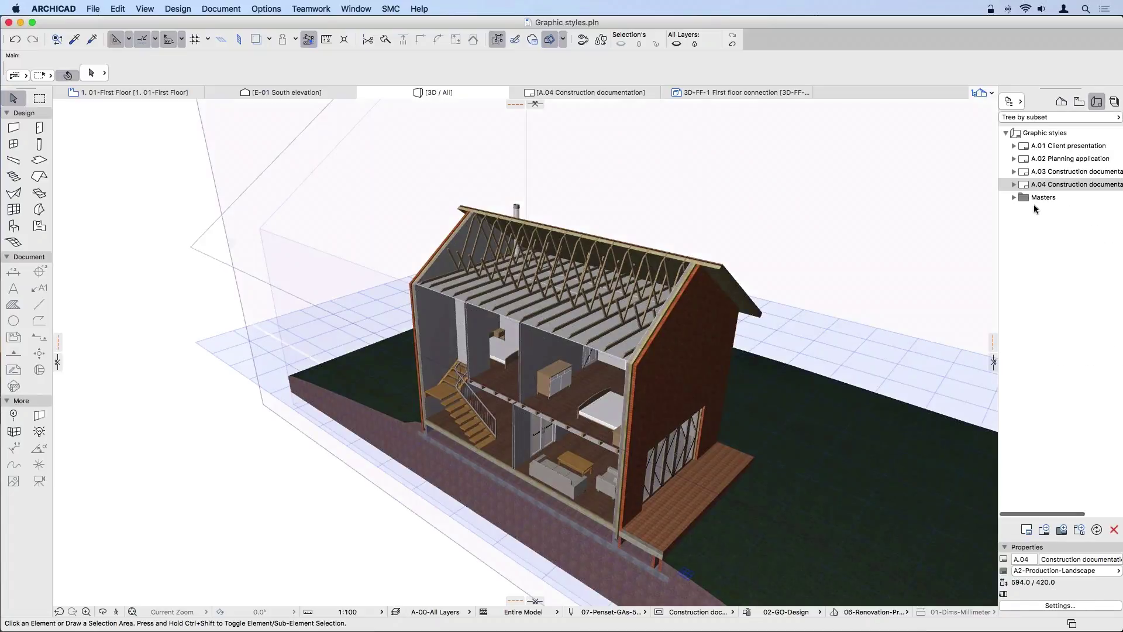
left_click(1035, 185)
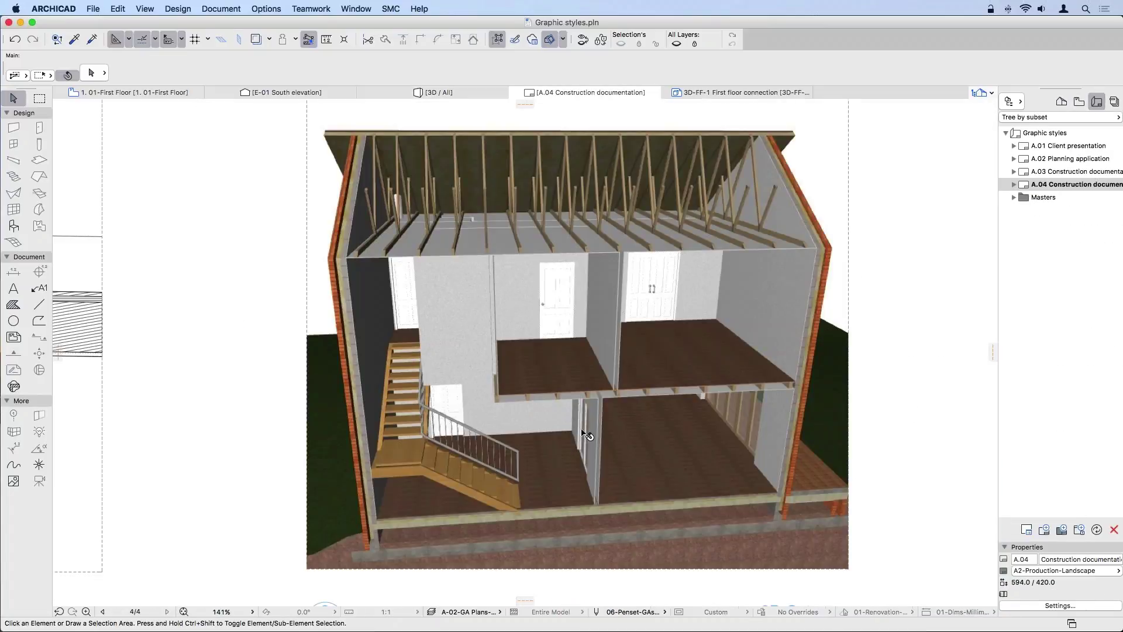
scroll(583, 433, "down", 15)
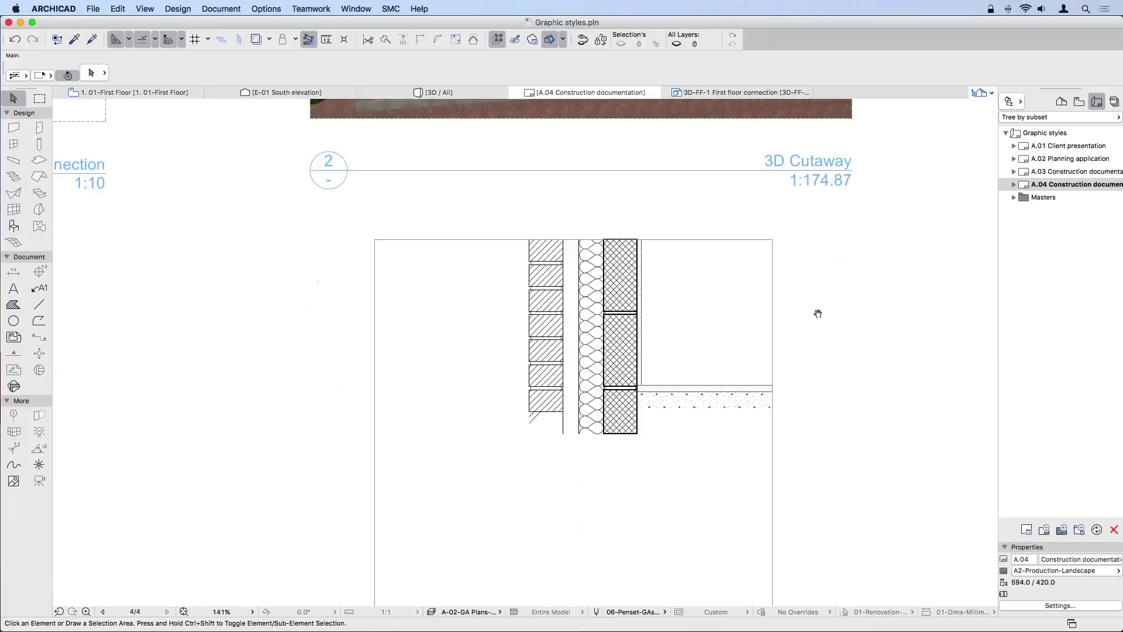
scroll(810, 377, "down", 3, "ctrl")
scroll(811, 376, "down", 5)
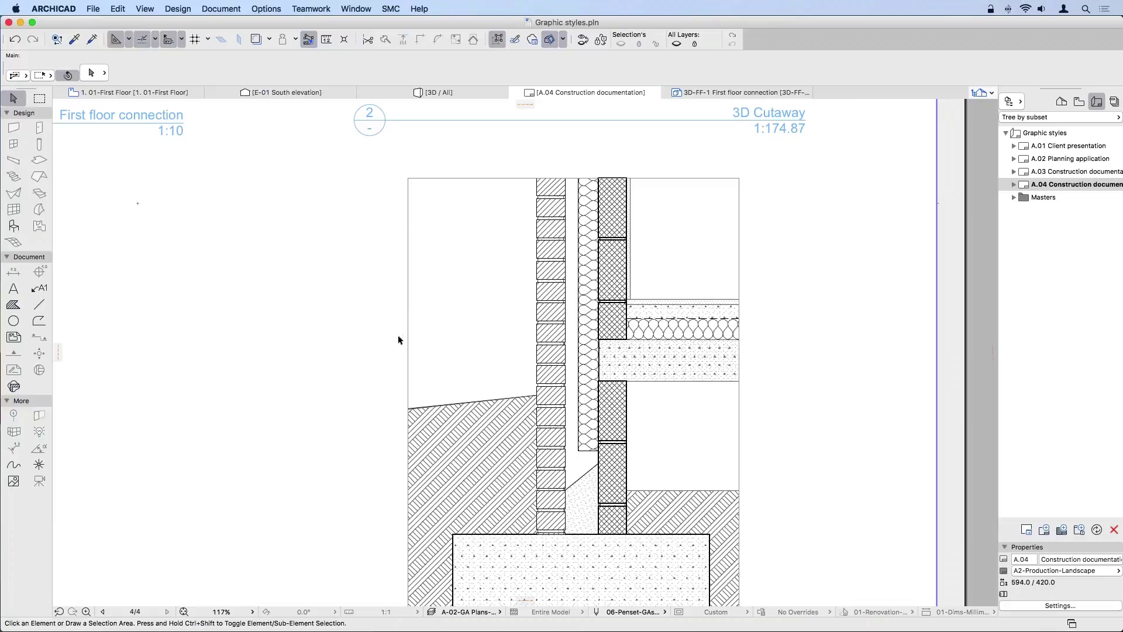
- Open the source view of the 1:10 foundation wall Detail drawing placed beneath the 3D Cutaway
scroll(398, 339, "down", 5, "ctrl")
scroll(705, 348, "left", 8)
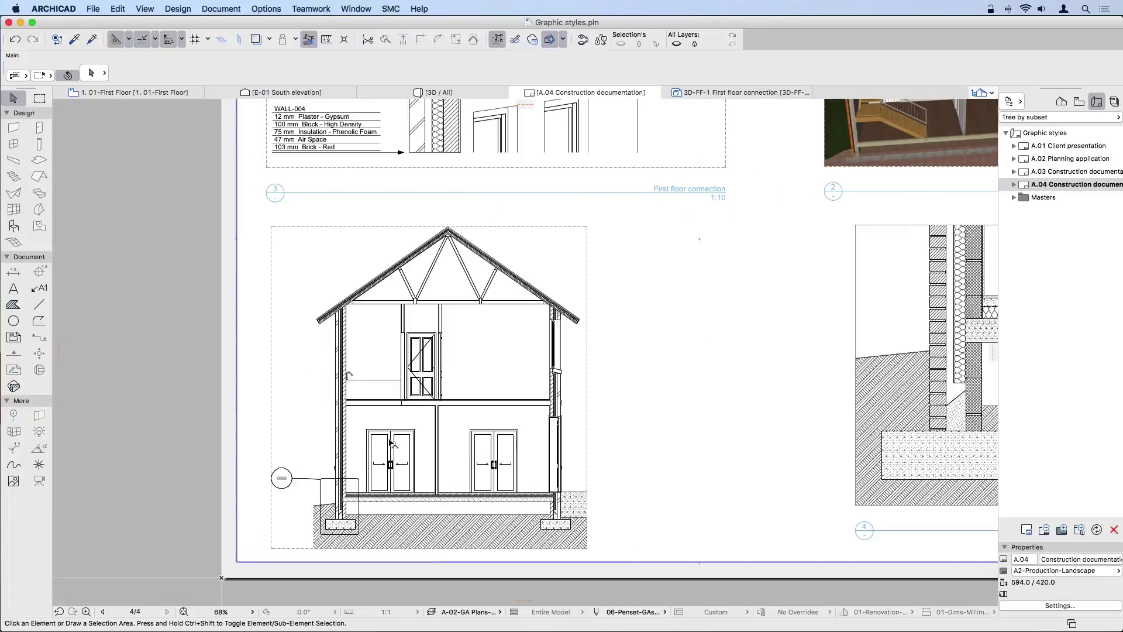
scroll(813, 374, "right", 1)
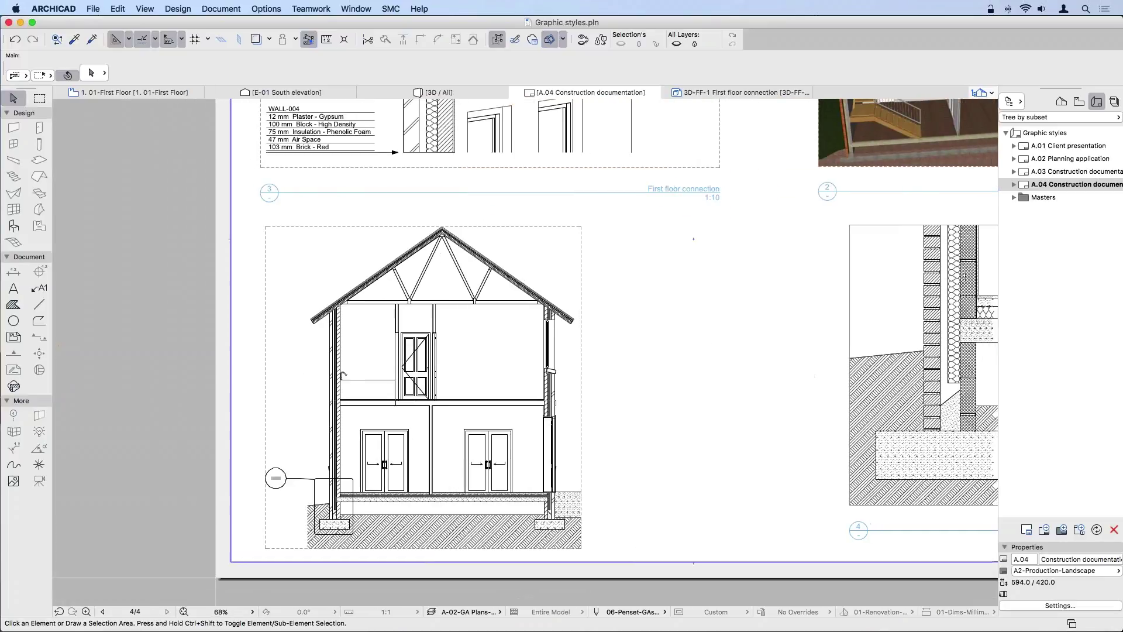
scroll(813, 374, "right", 8)
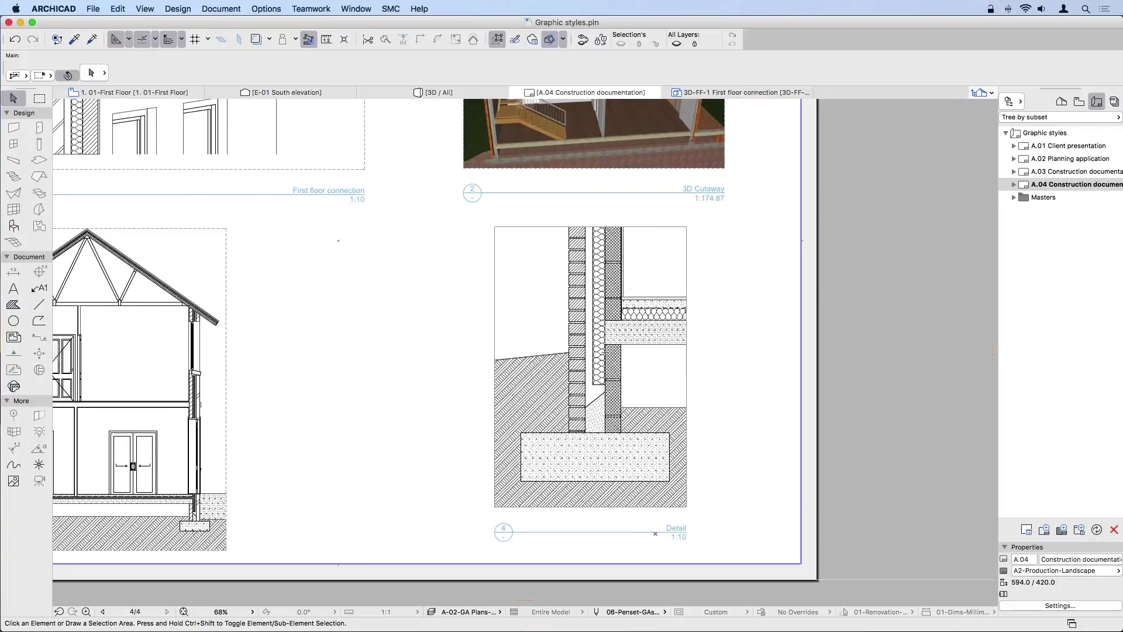
scroll(598, 315, "up", 2)
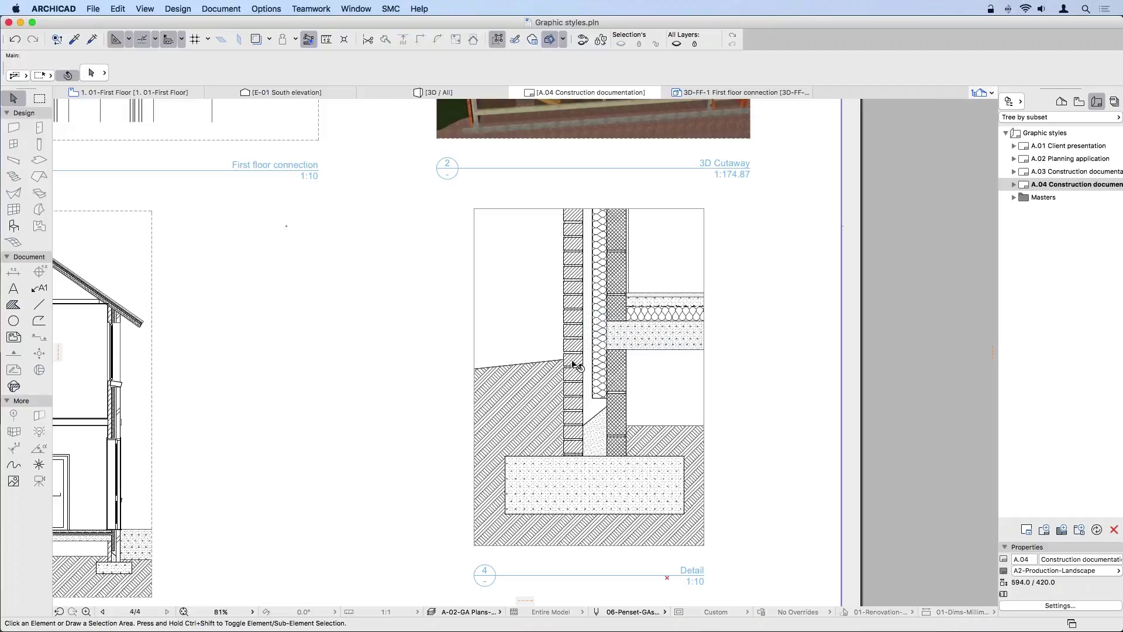
left_click(557, 304)
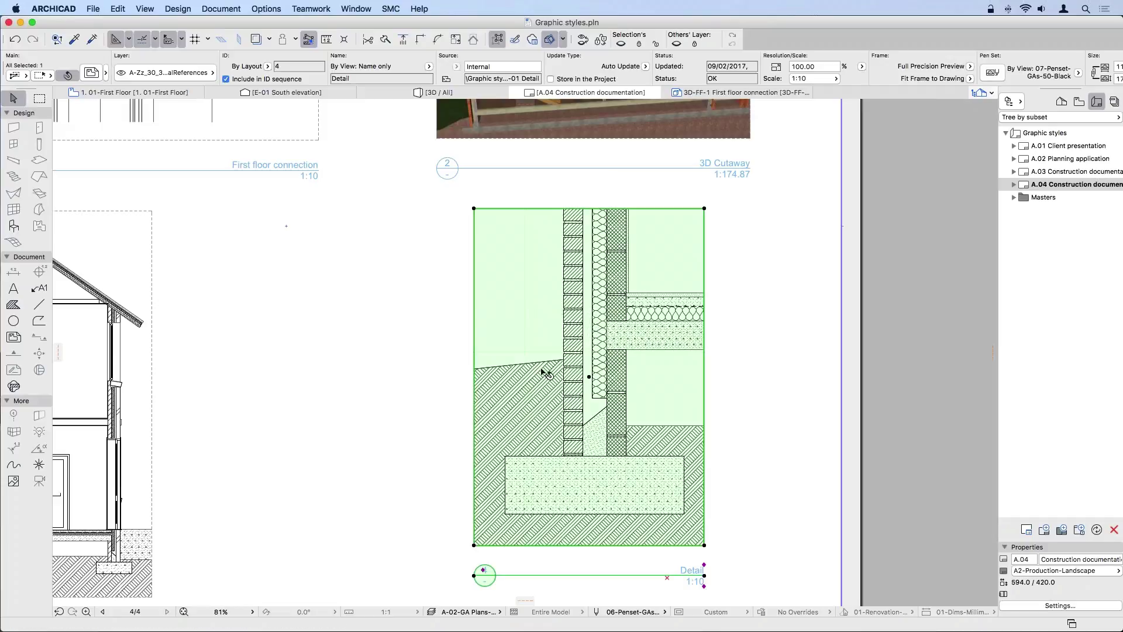
right_click(546, 321)
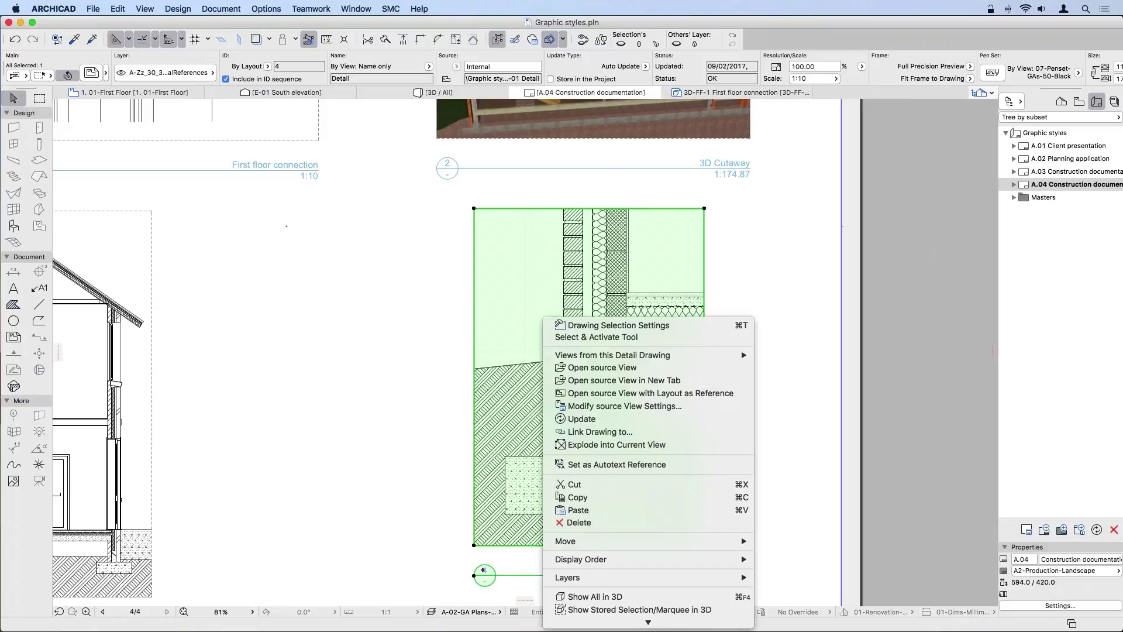
left_click(619, 370)
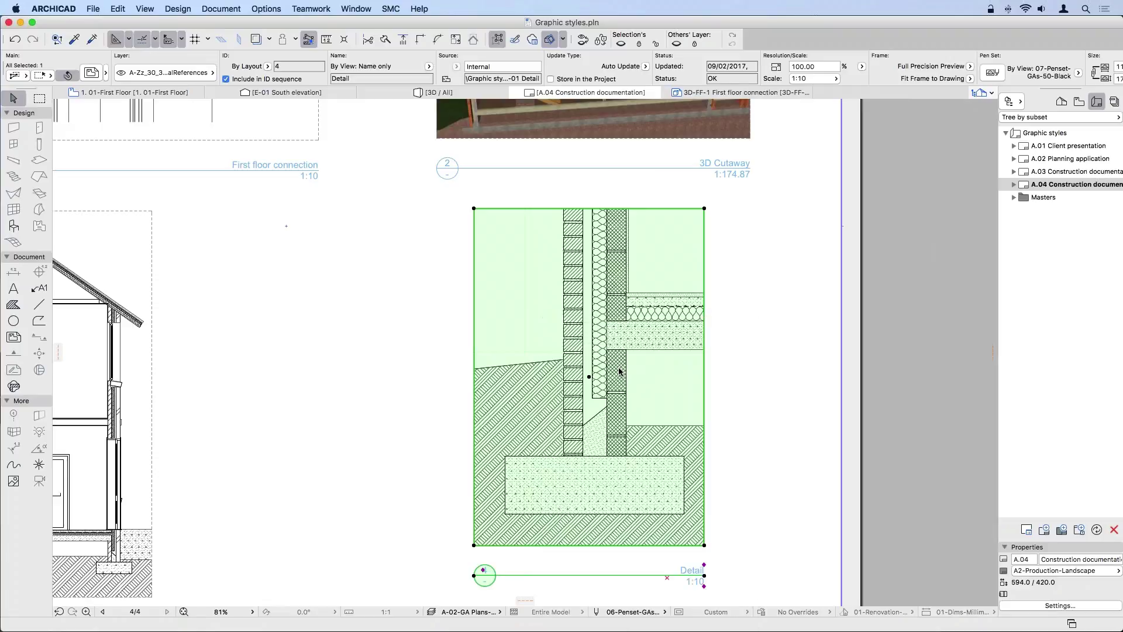
- Shorten the outer brickwork in the foundation detail from its upper end to a height of 616 mm
left_click(564, 342)
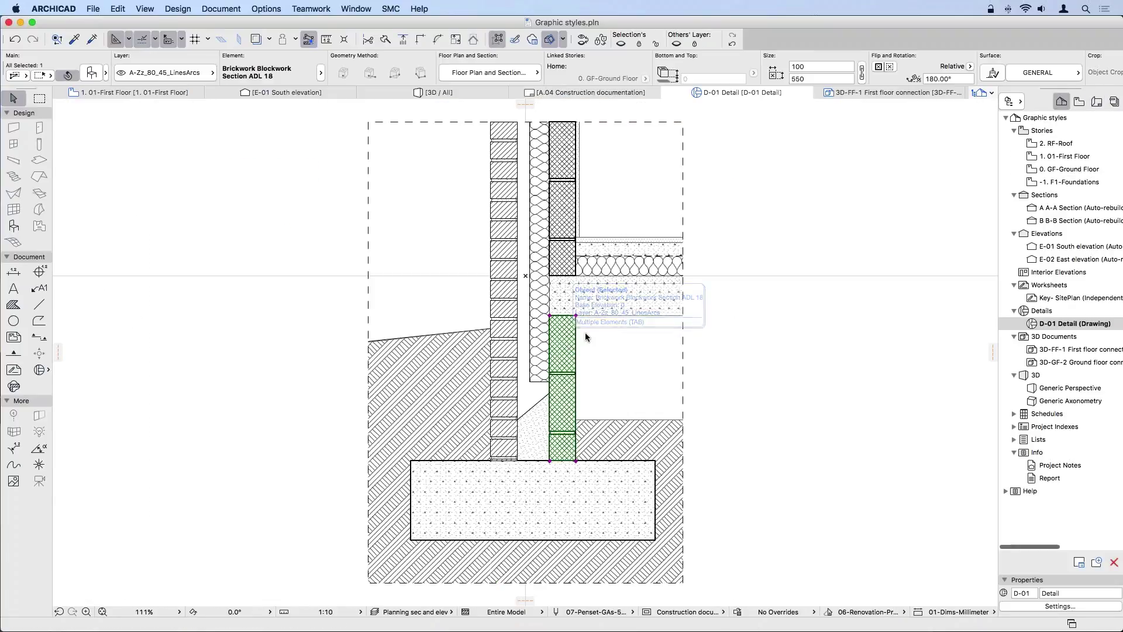
left_click(503, 232)
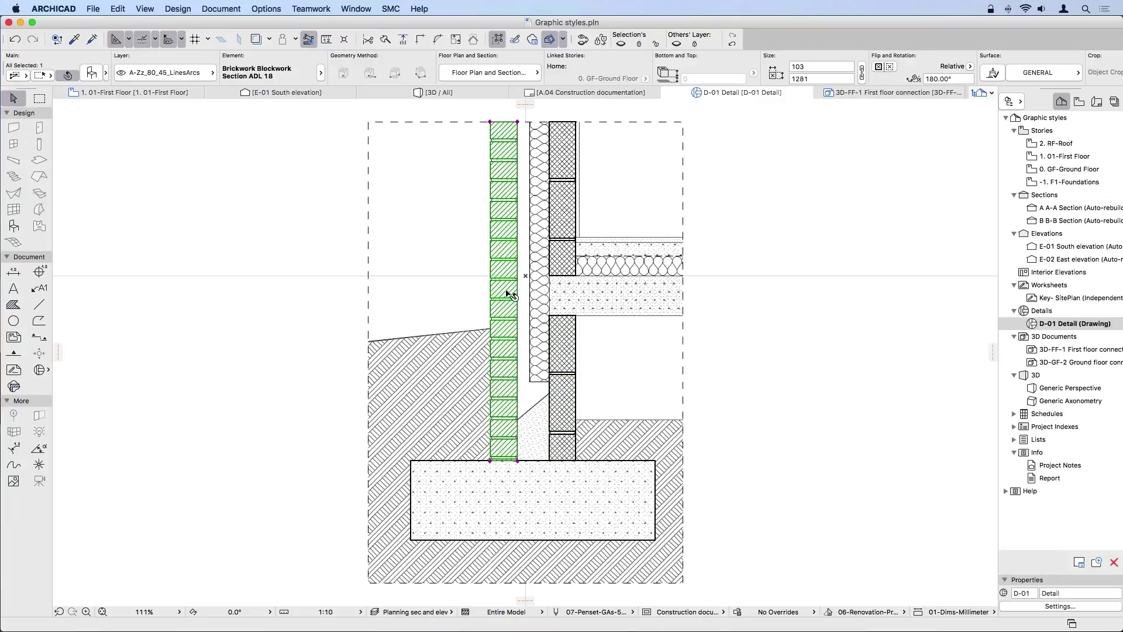
scroll(497, 114, "left", 5)
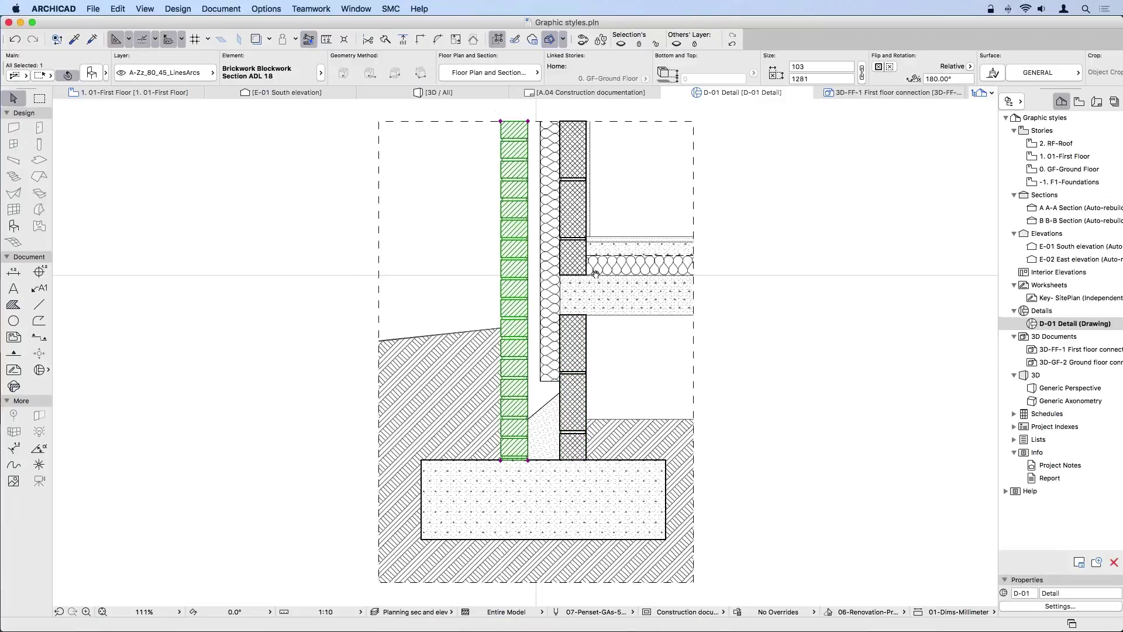
left_click(550, 131)
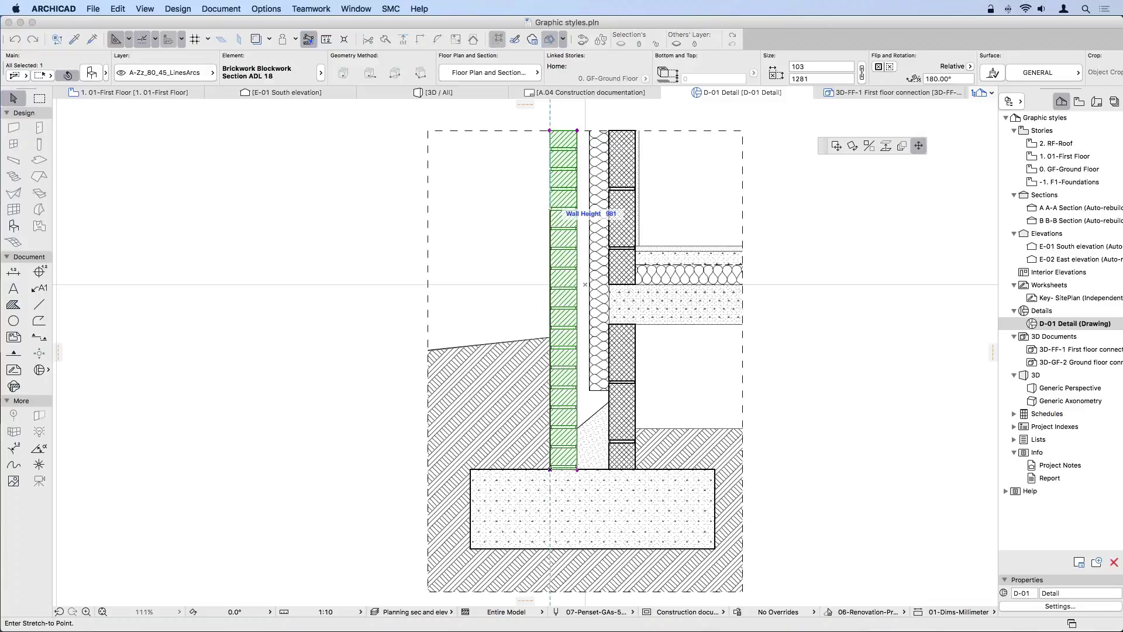
left_click(550, 306)
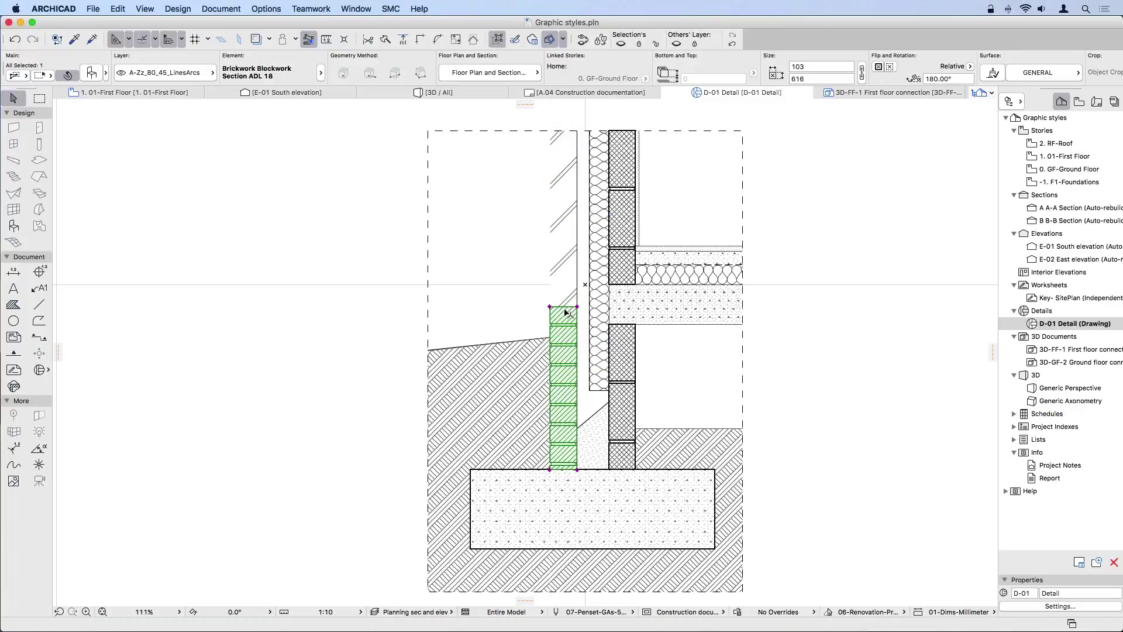
left_click(372, 319)
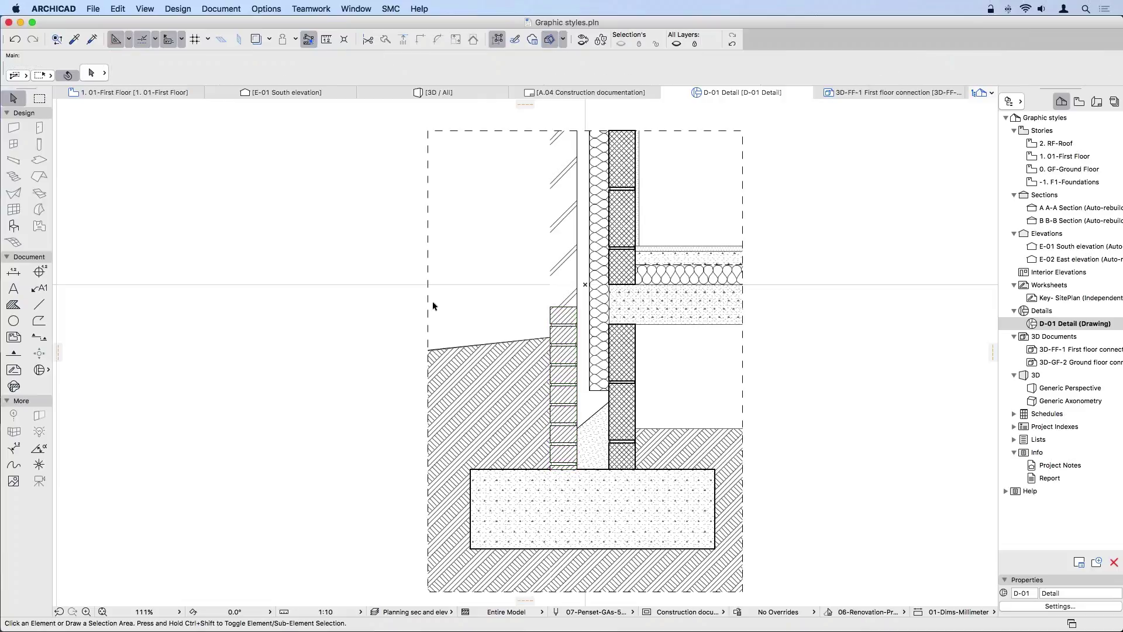
- Stretch the outer brickwork back up to the detail's upper boundary, 1281 mm high, and deselect it
left_click(556, 462)
left_click(550, 306)
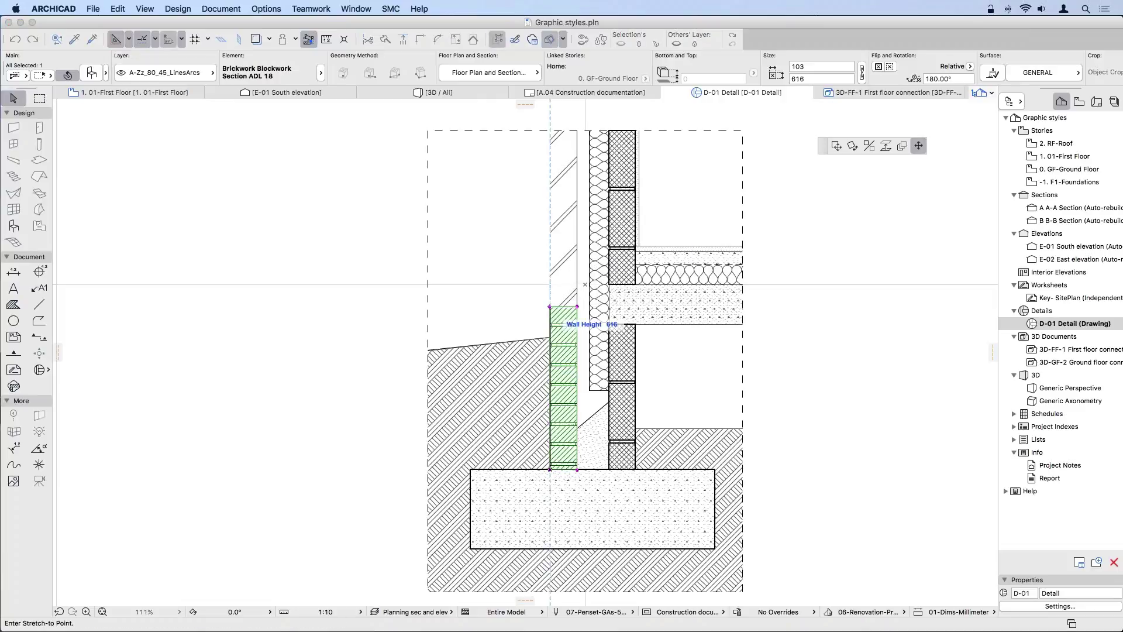
left_click(550, 131)
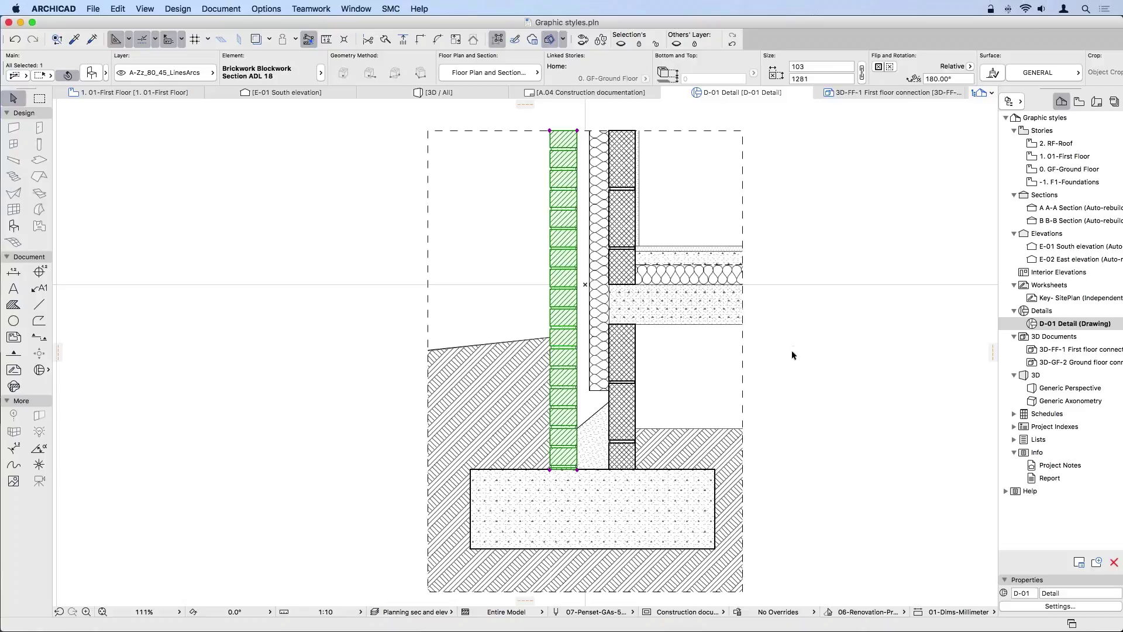
scroll(792, 356, "right", 2)
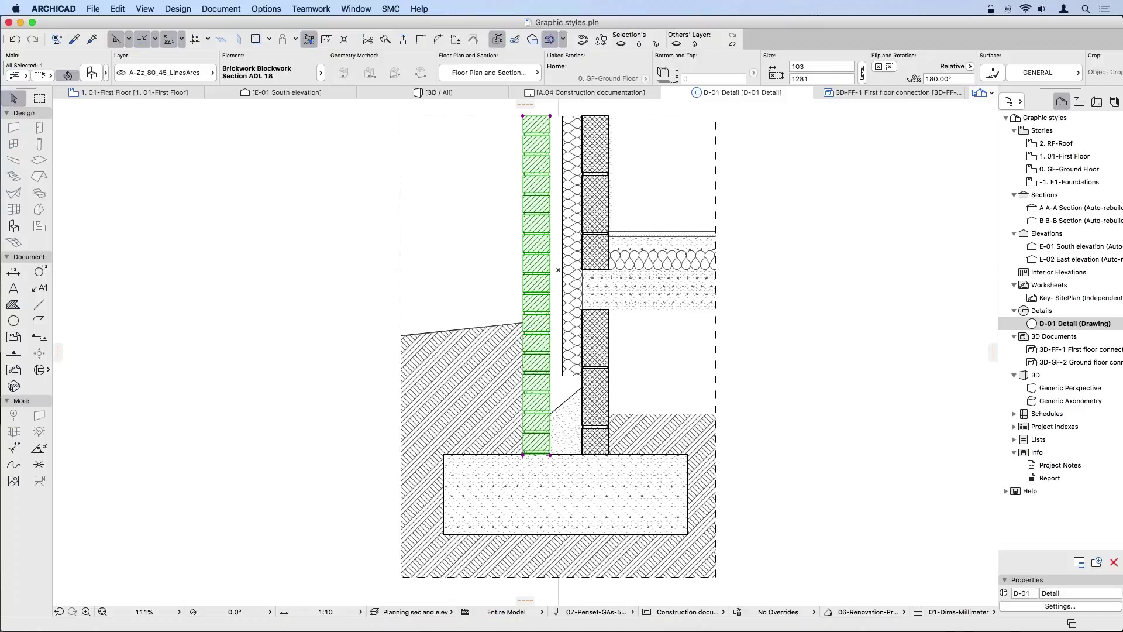
scroll(747, 352, "down", 3)
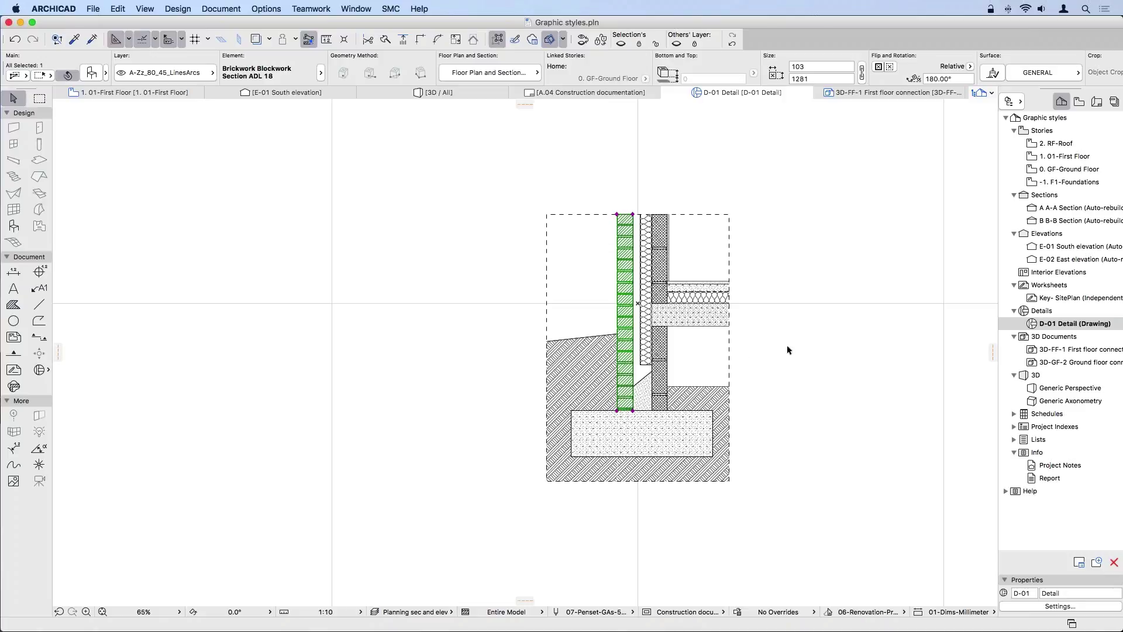
left_click(788, 350)
scroll(788, 350, "right", 3)
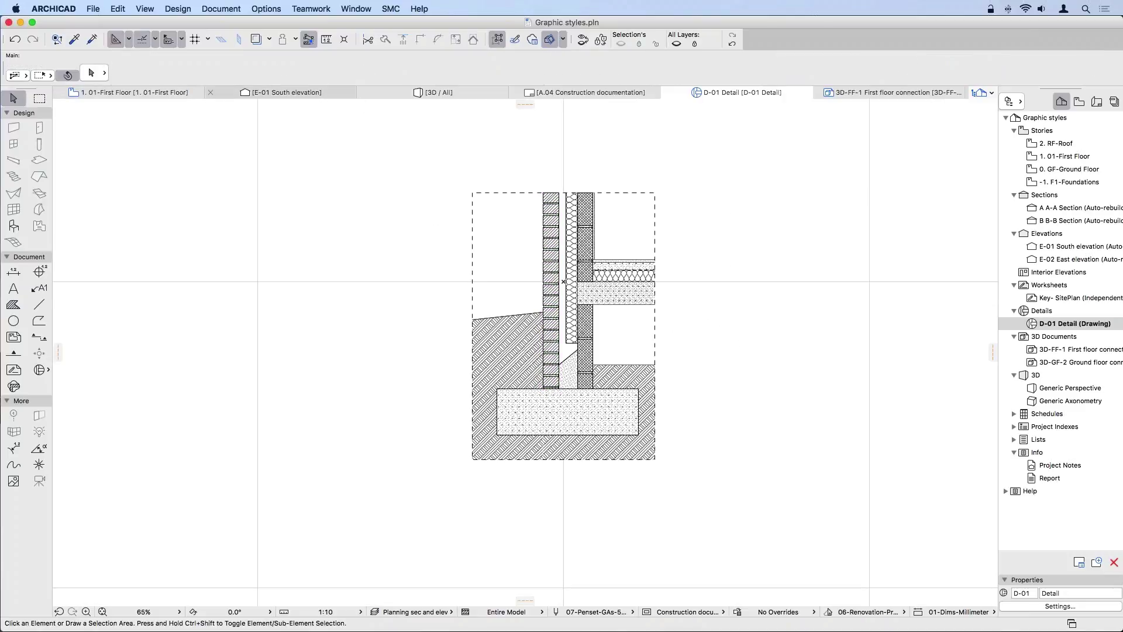
- Switch to the E-01 South elevation and open its Elevation Selection Settings
left_click(276, 94)
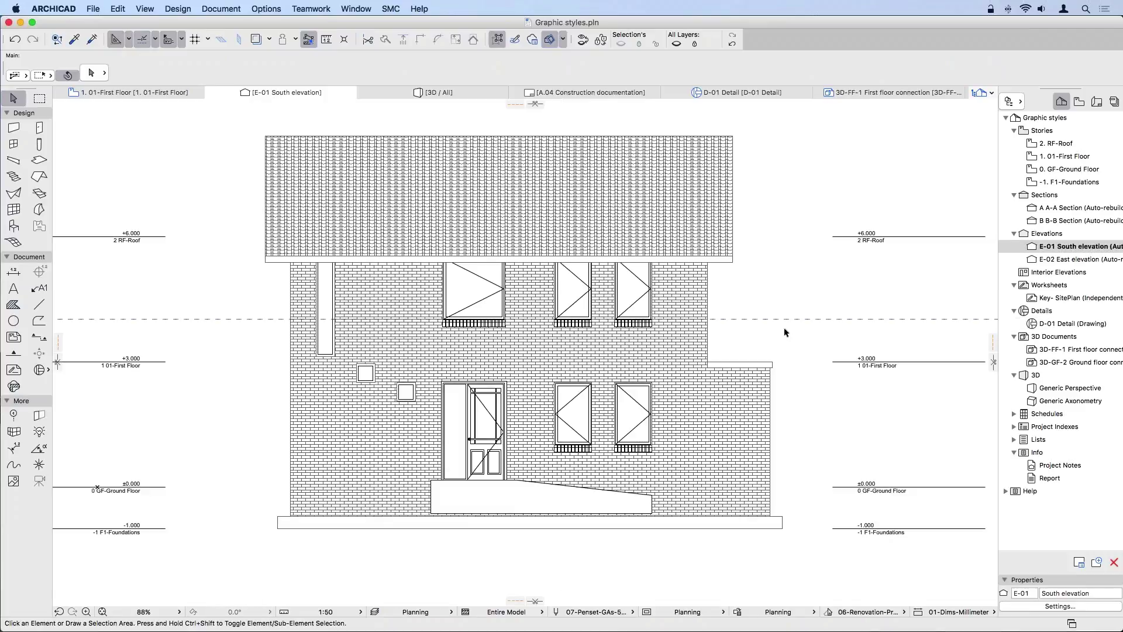
scroll(749, 332, "left", 2)
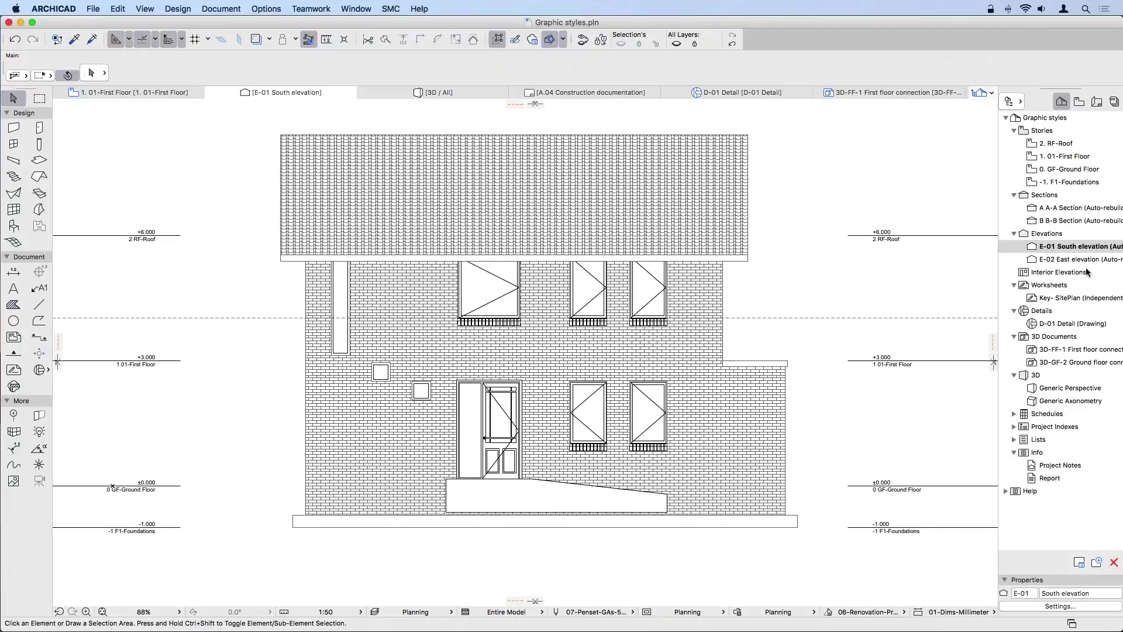
right_click(1054, 246)
left_click(923, 445)
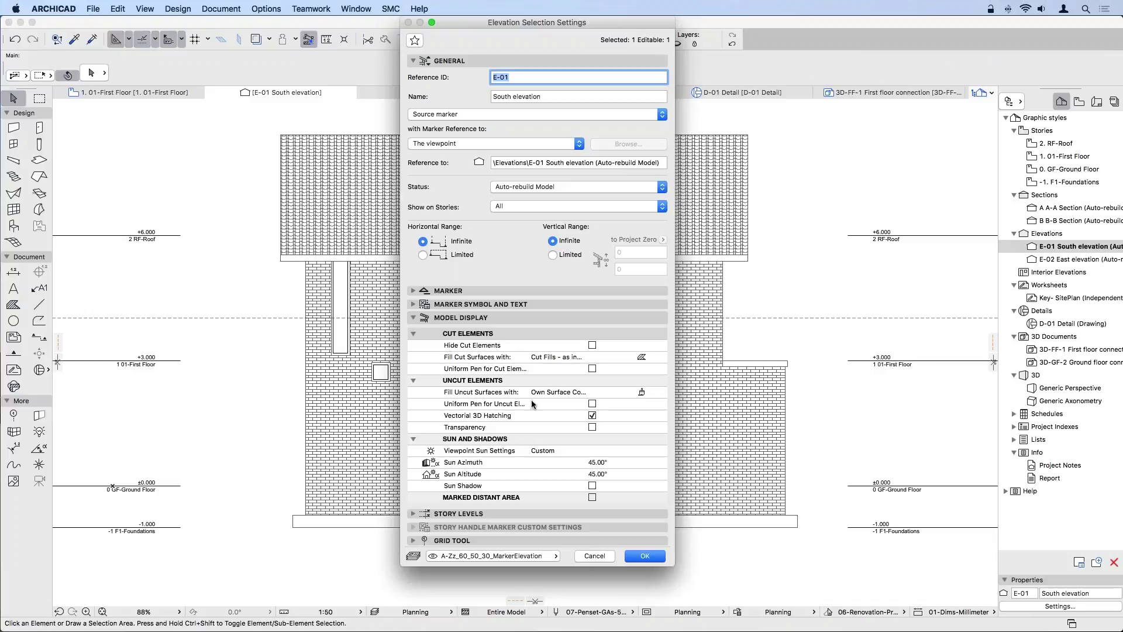
- Review the elevation's display options for uncut elements, including the surface fill choices and Vectorial 3D Hatching
left_click(519, 392)
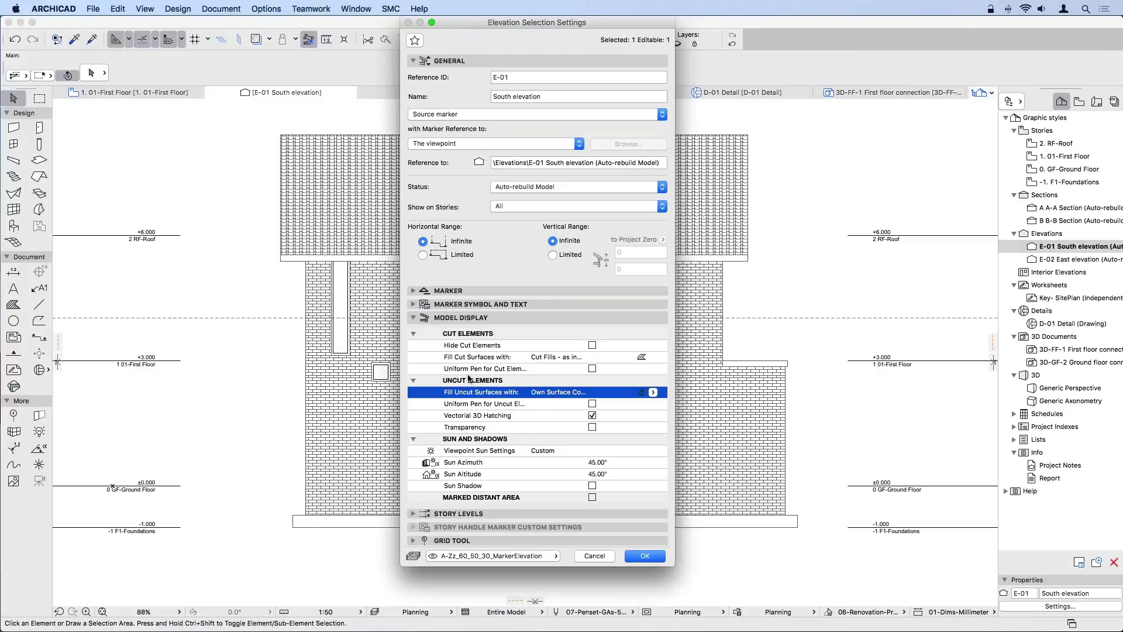
left_click(652, 393)
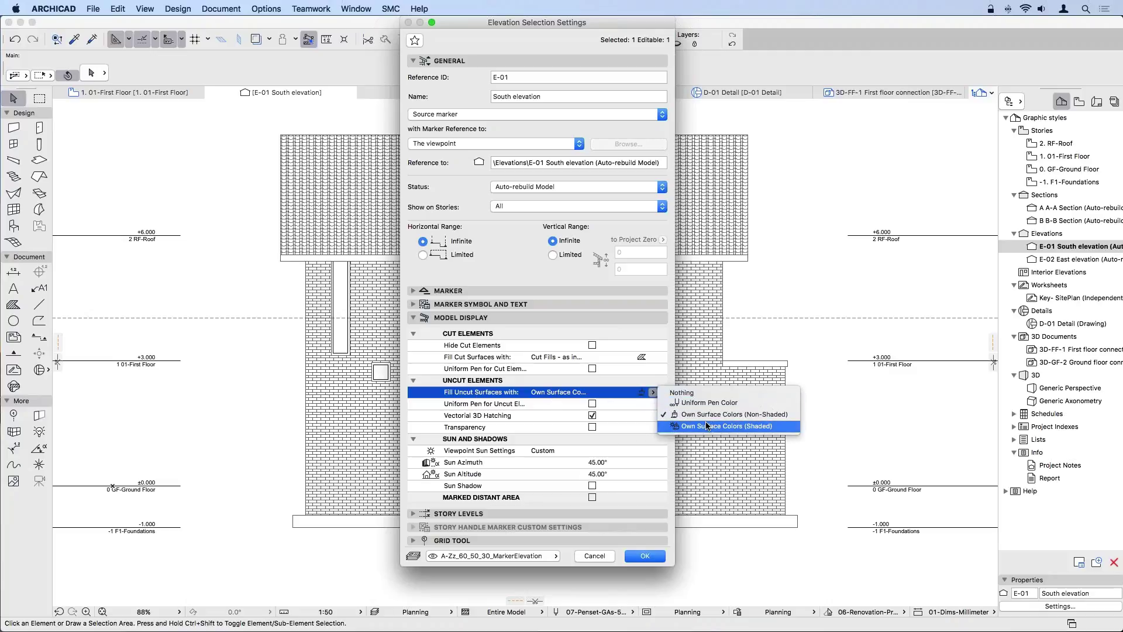
left_click(606, 440)
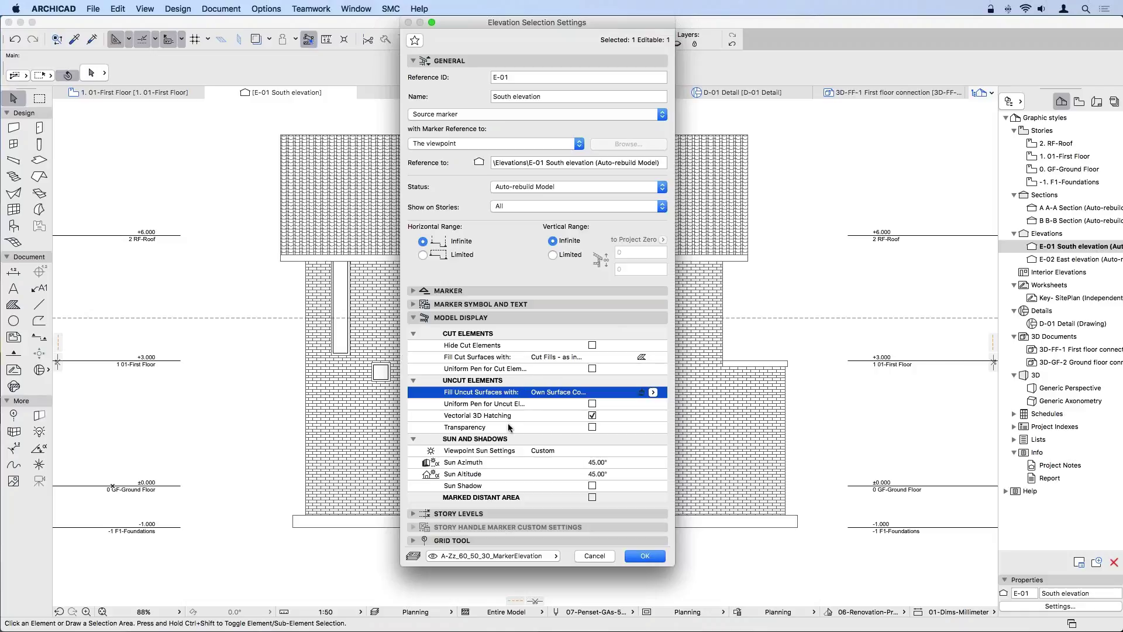
scroll(508, 427, "down", 1)
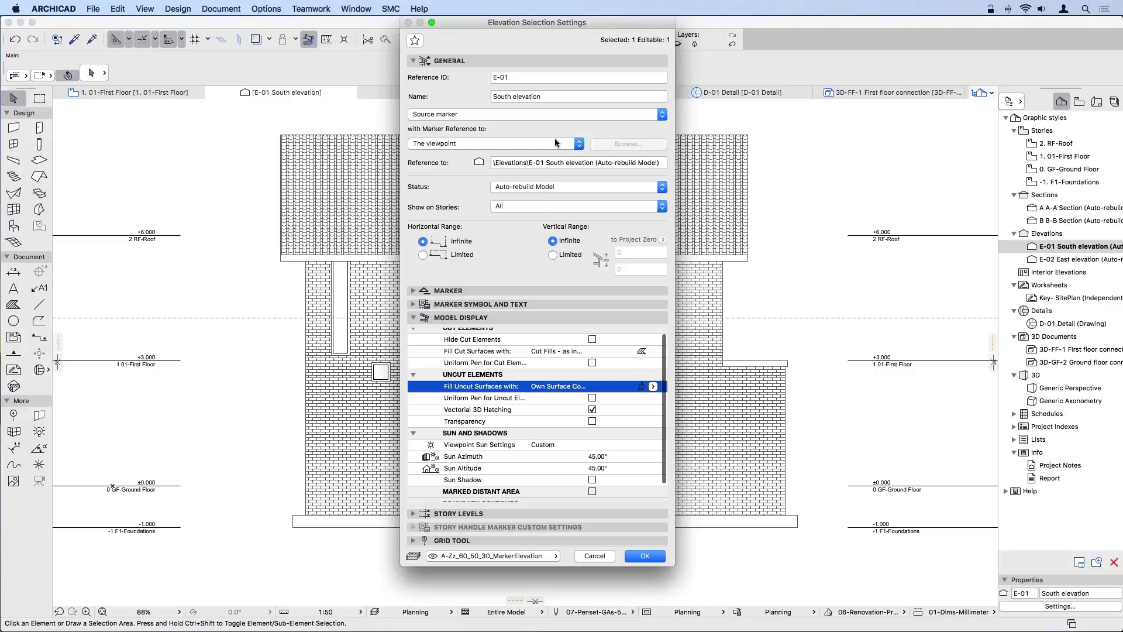
left_click(481, 412)
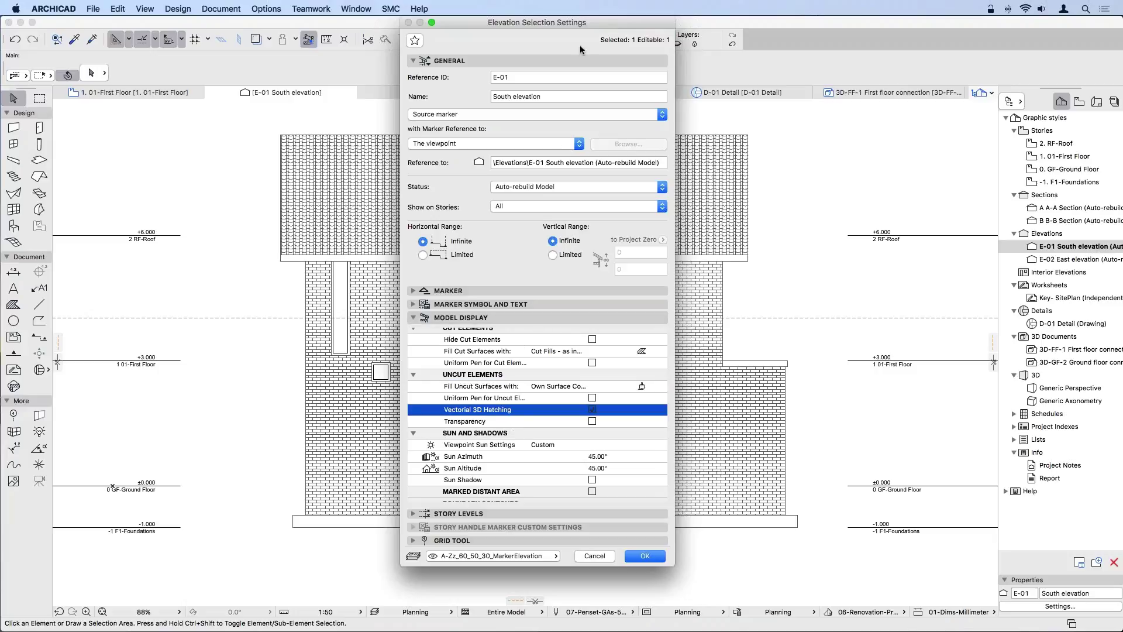
- Turn on Transparency for the South elevation's uncut elements and apply the settings
left_click_drag(577, 22, 244, 30)
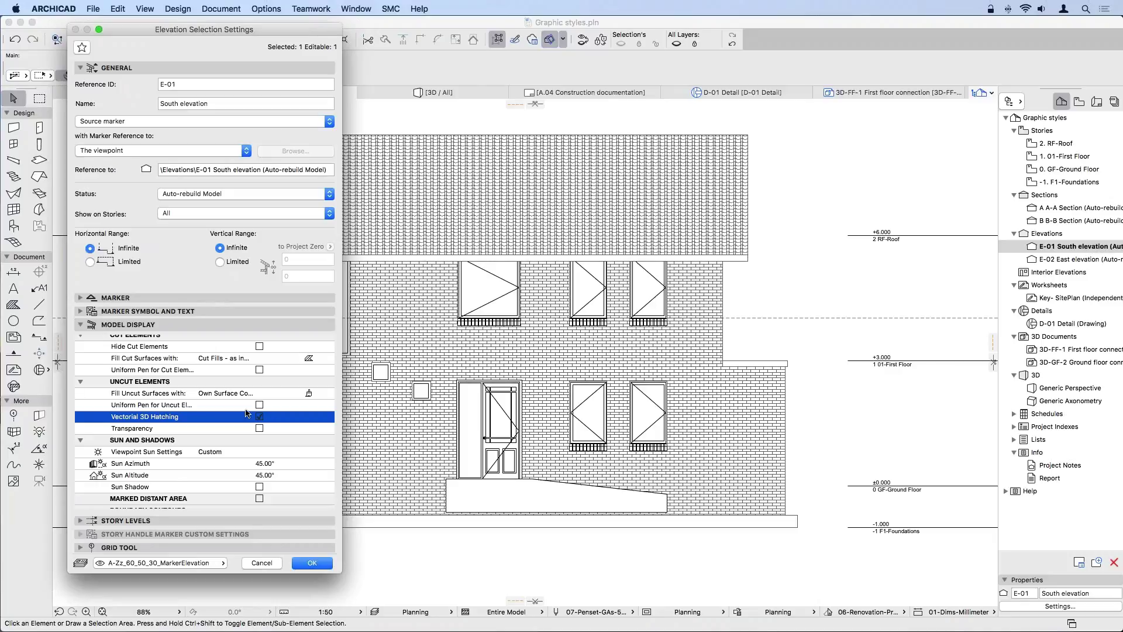
left_click(247, 431)
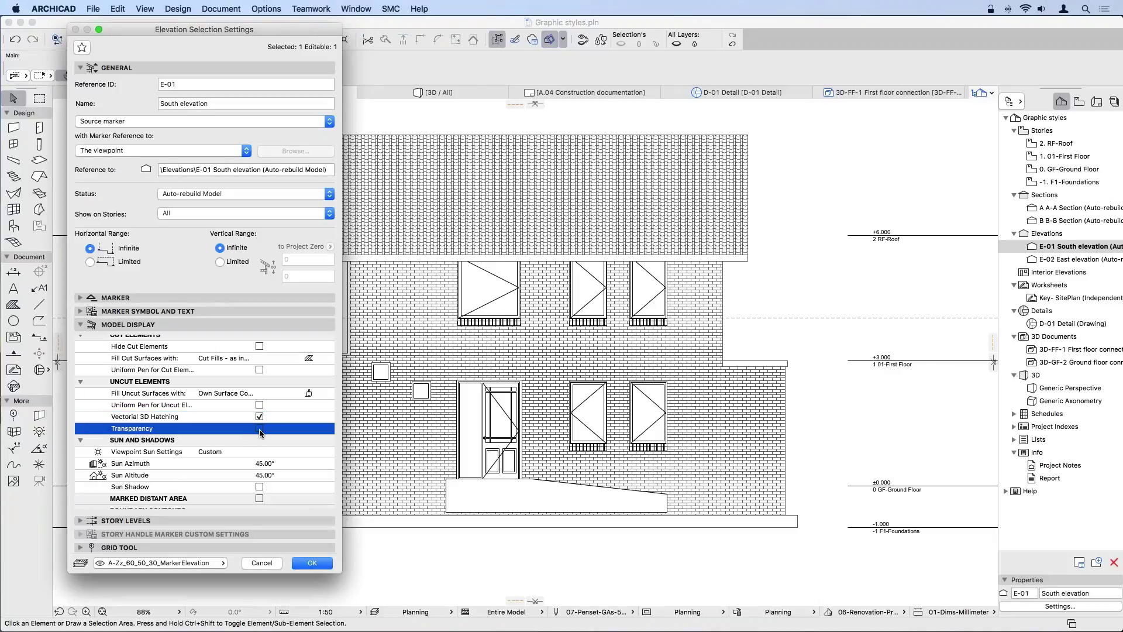
left_click(312, 563)
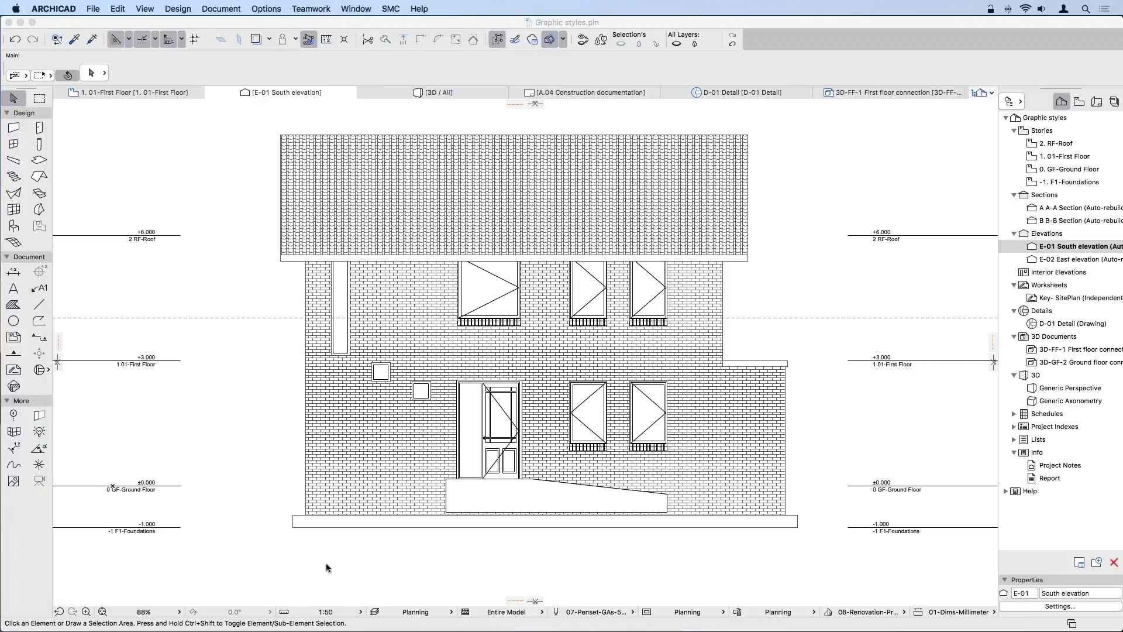